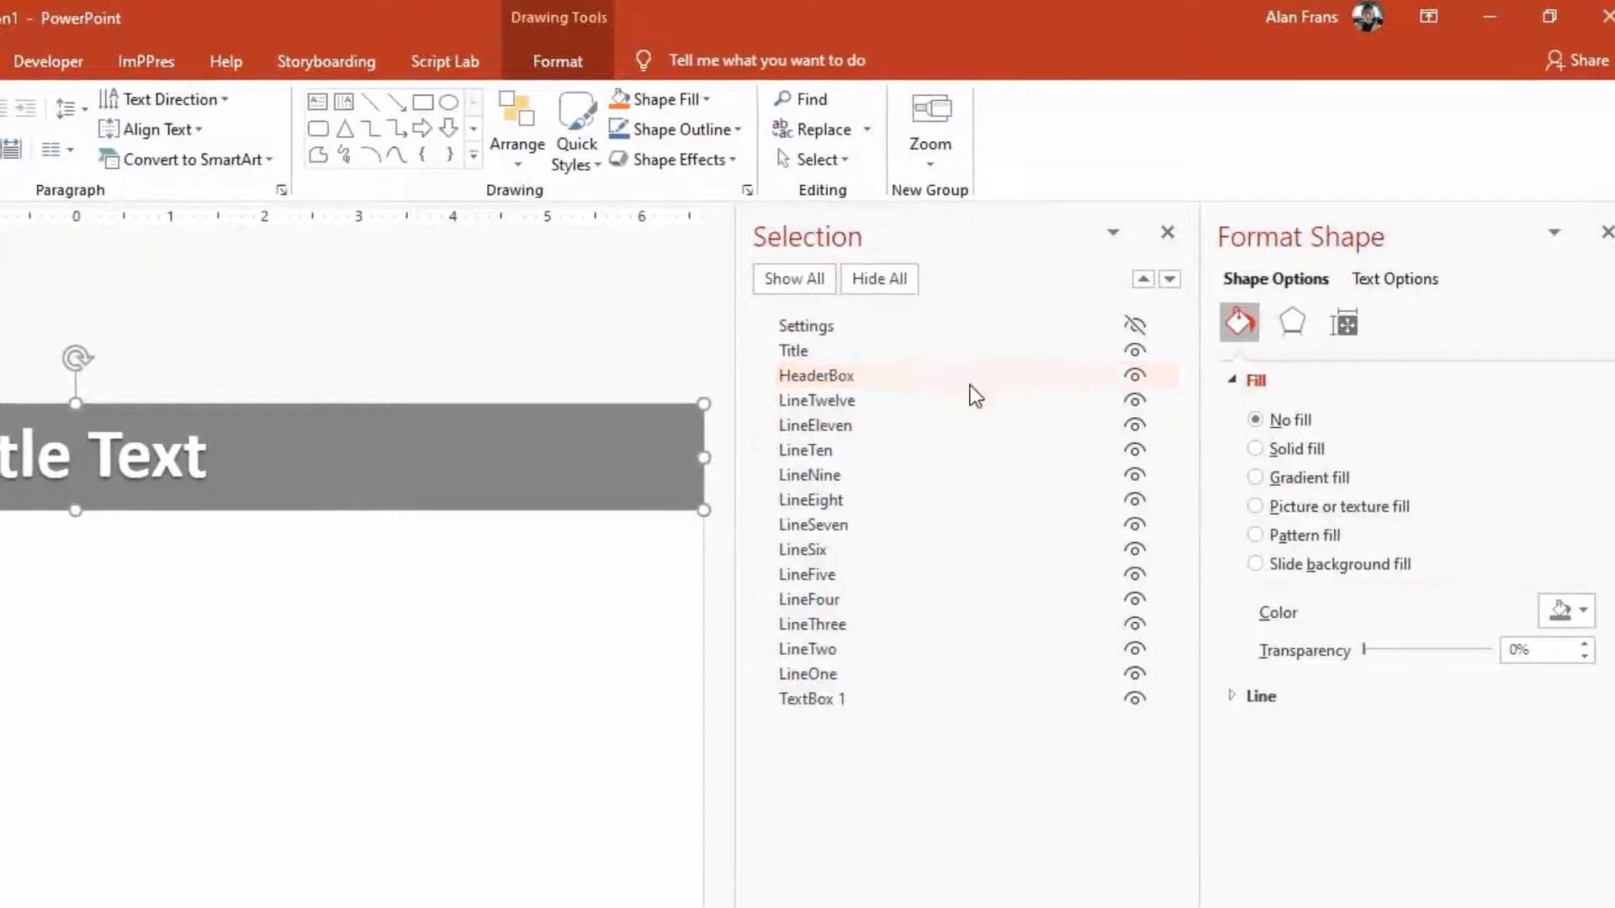
# Step: Try solid fills on the HeaderBox shape, first theme blue and finally dark orange
pyautogui.click(948, 372)
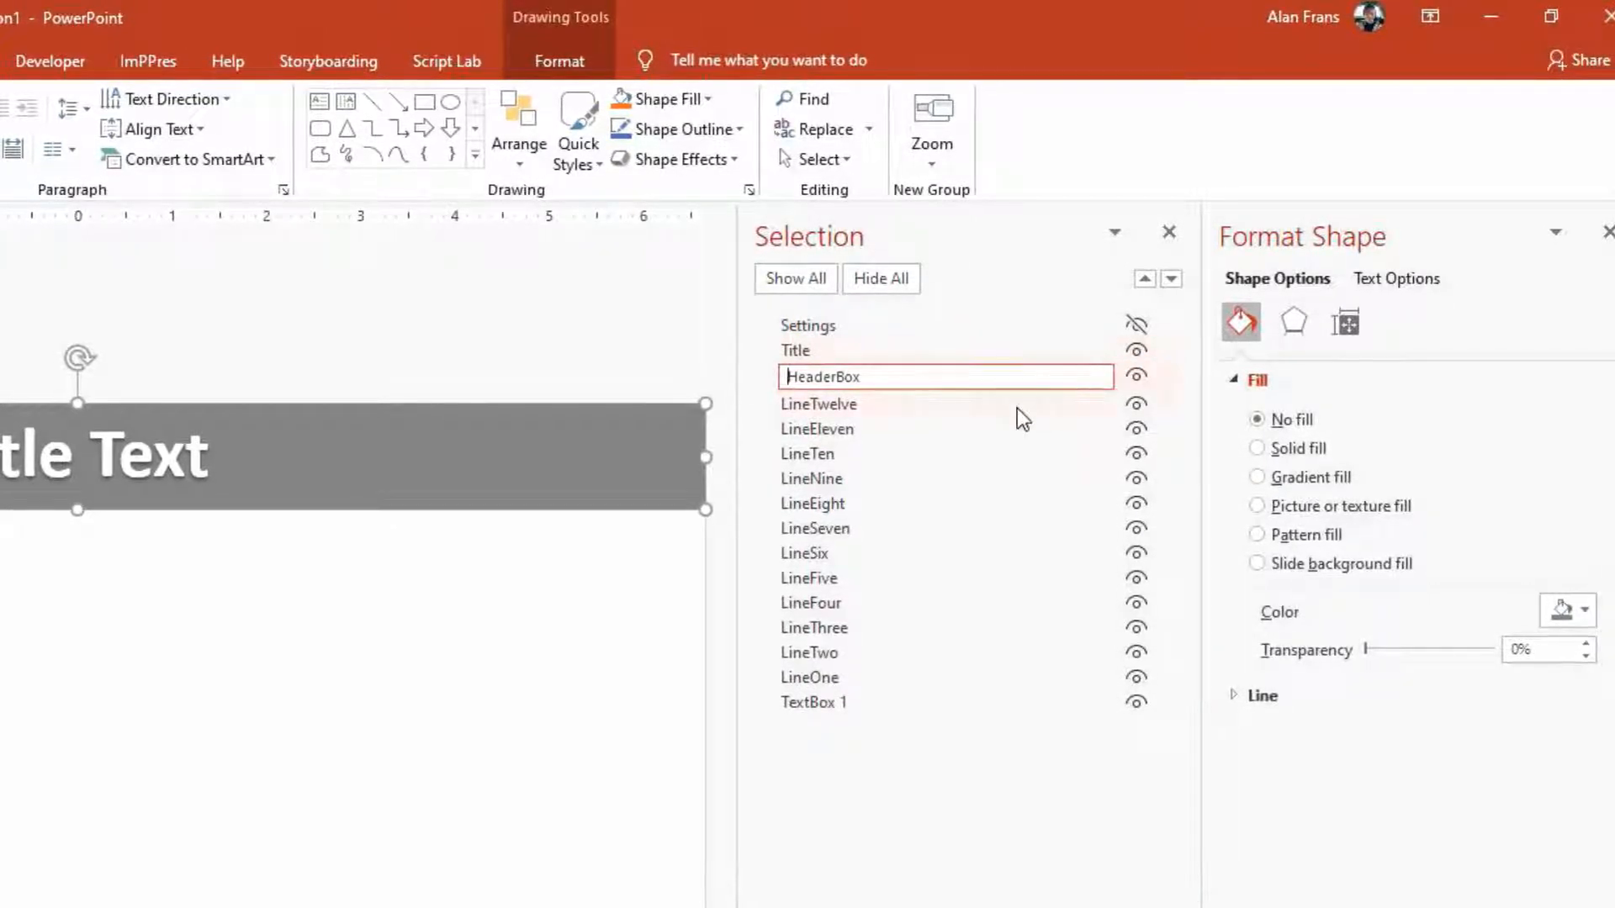
pyautogui.press('Return')
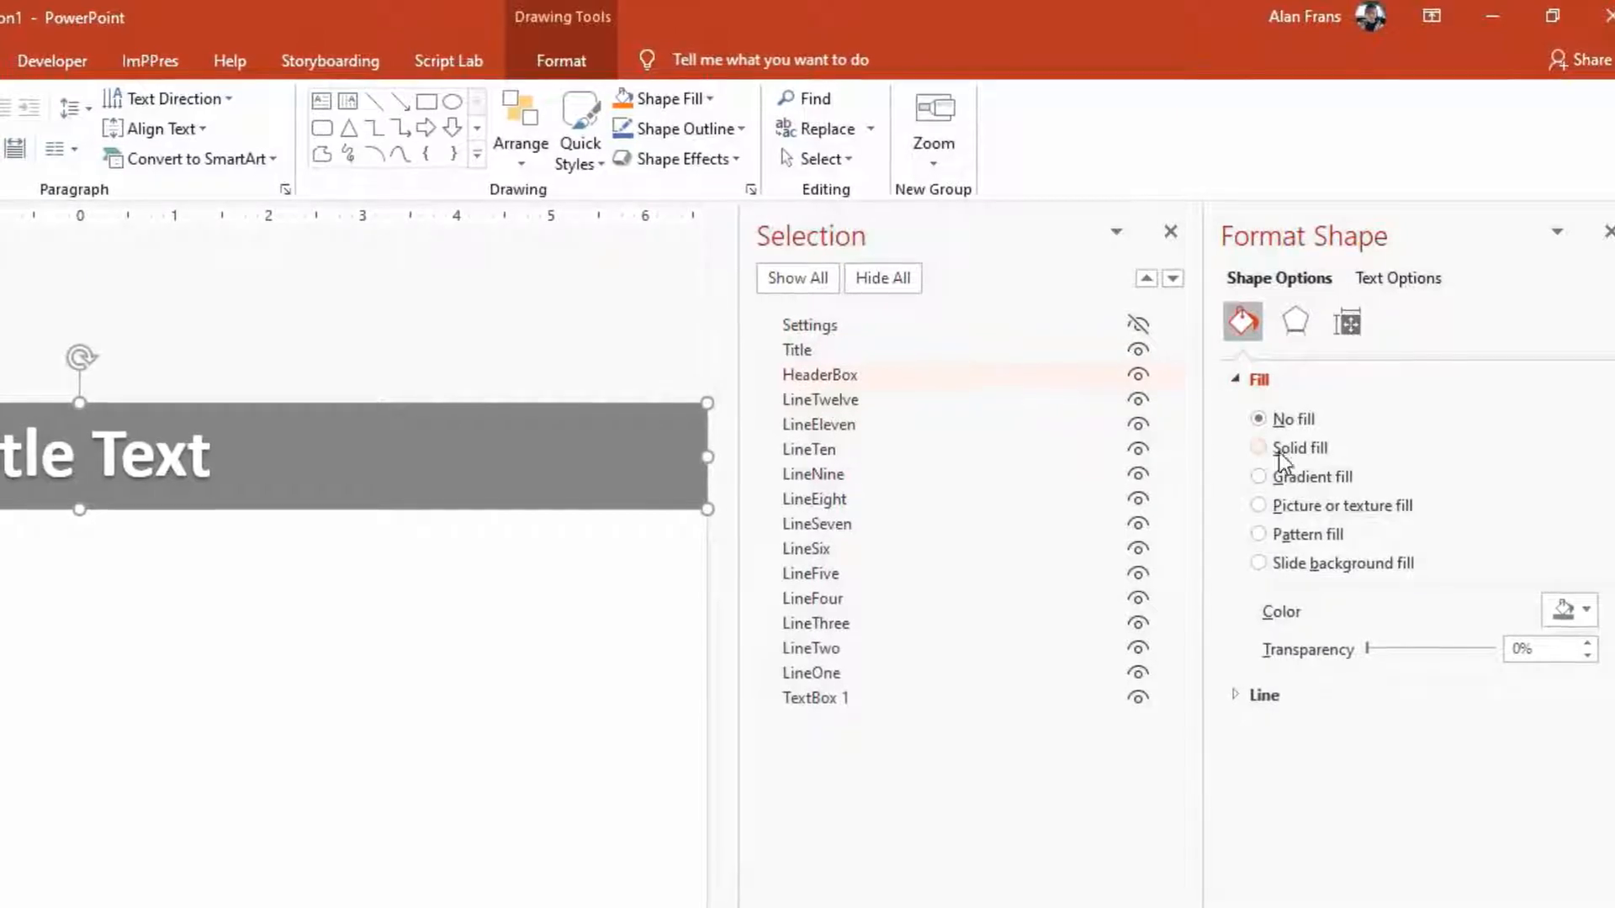
pyautogui.click(1594, 607)
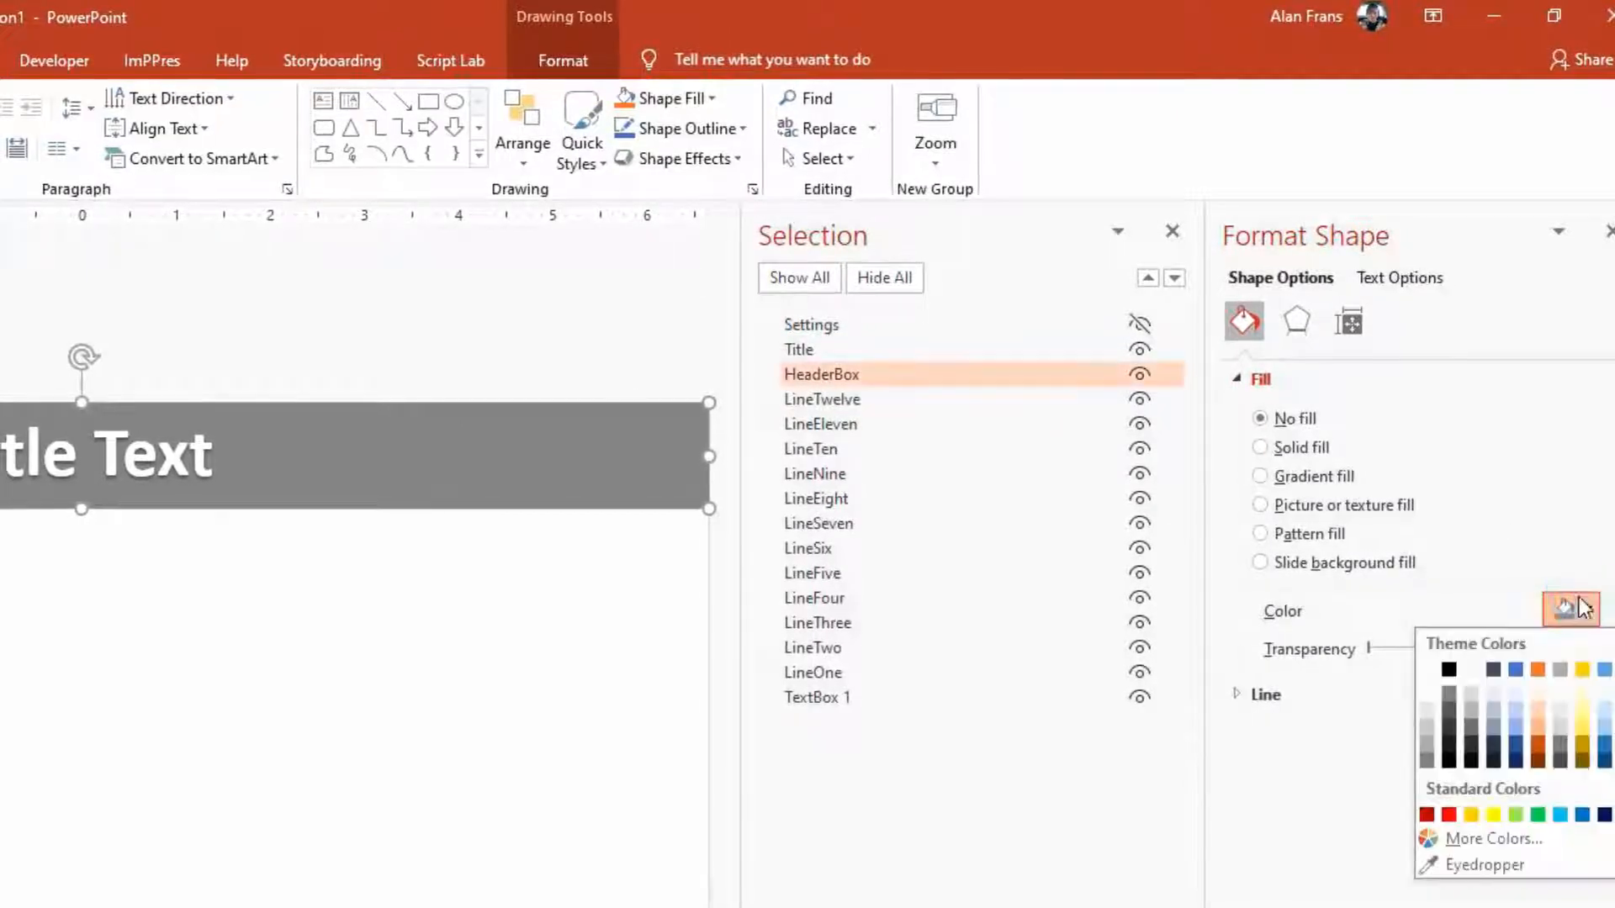
pyautogui.click(1514, 671)
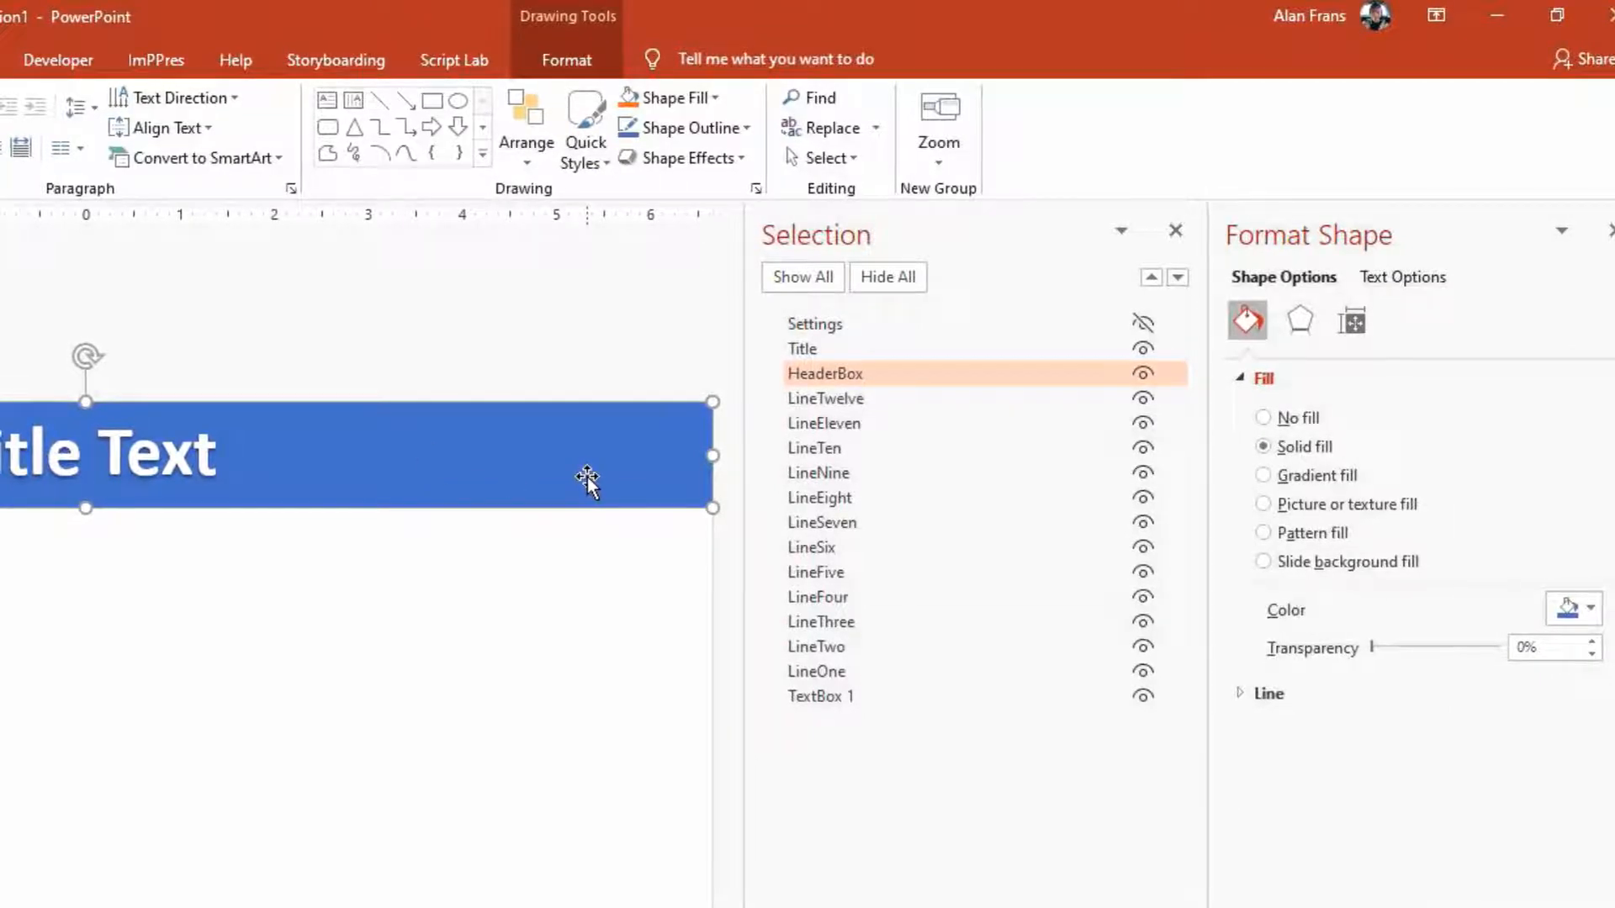
pyautogui.click(1577, 619)
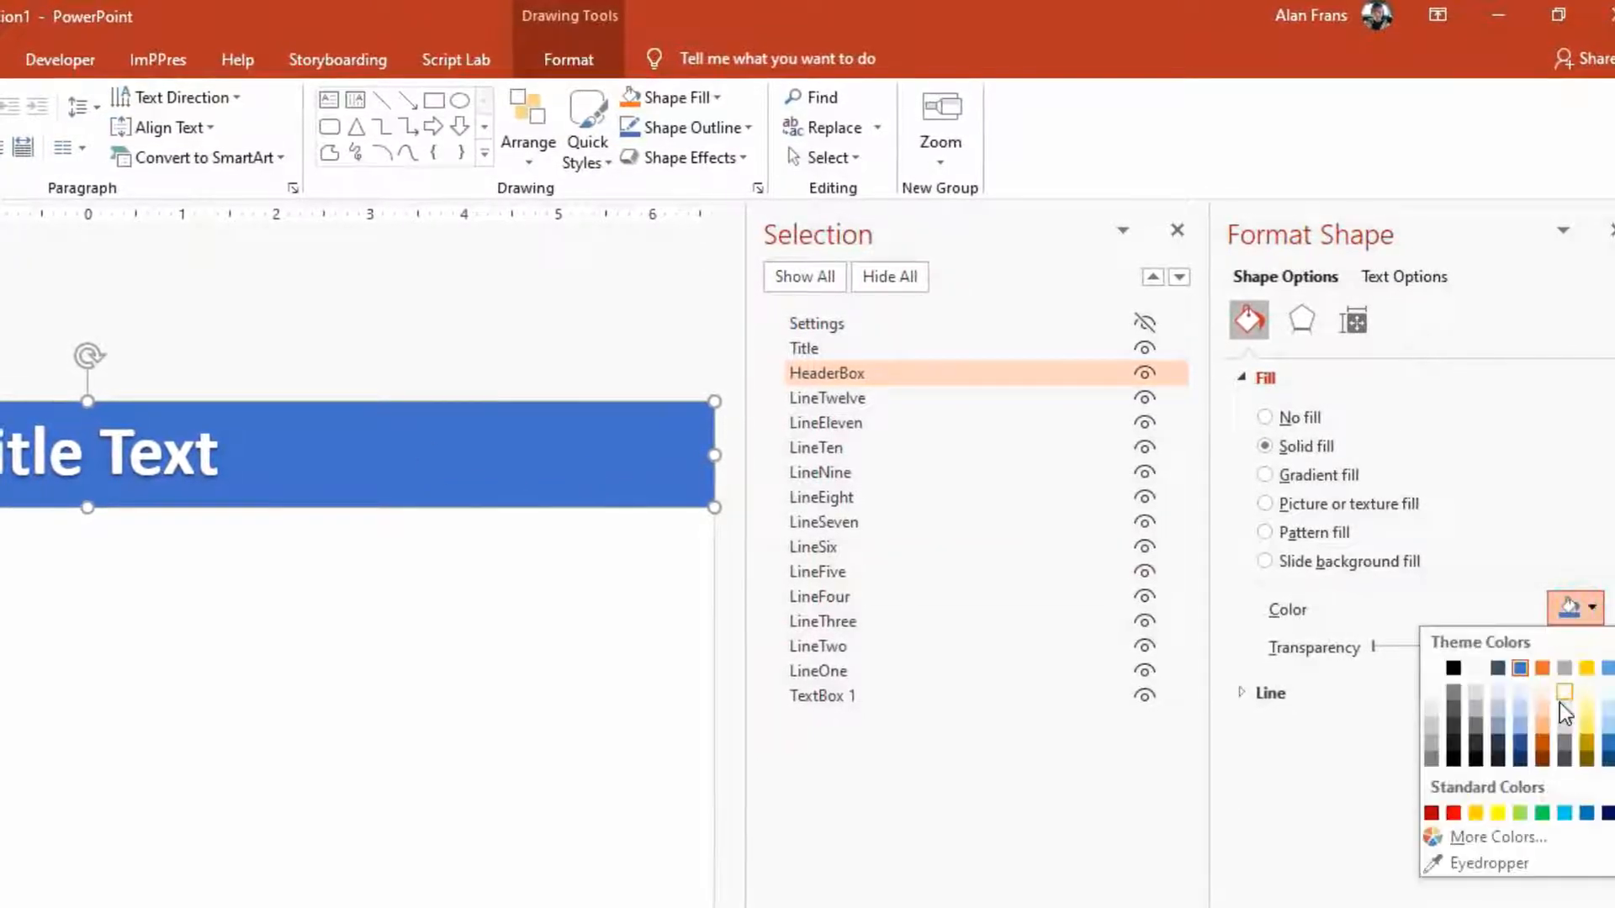
pyautogui.click(1542, 747)
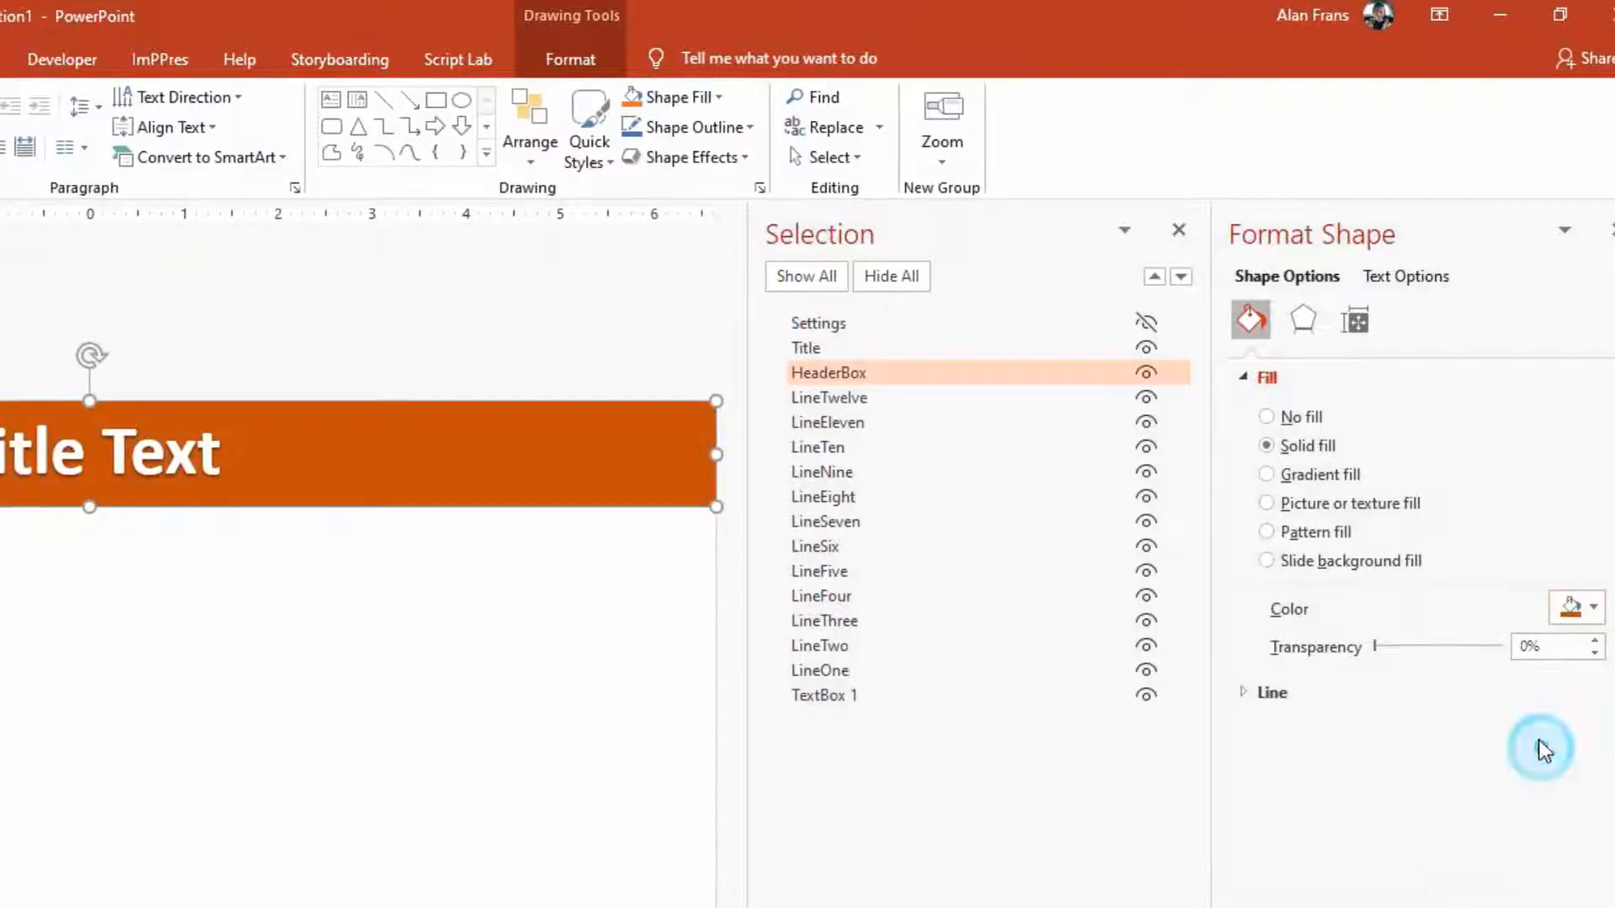
# Step: Change the HeaderBox fill to a gradient and select its gradient stop at 74%
pyautogui.click(1302, 476)
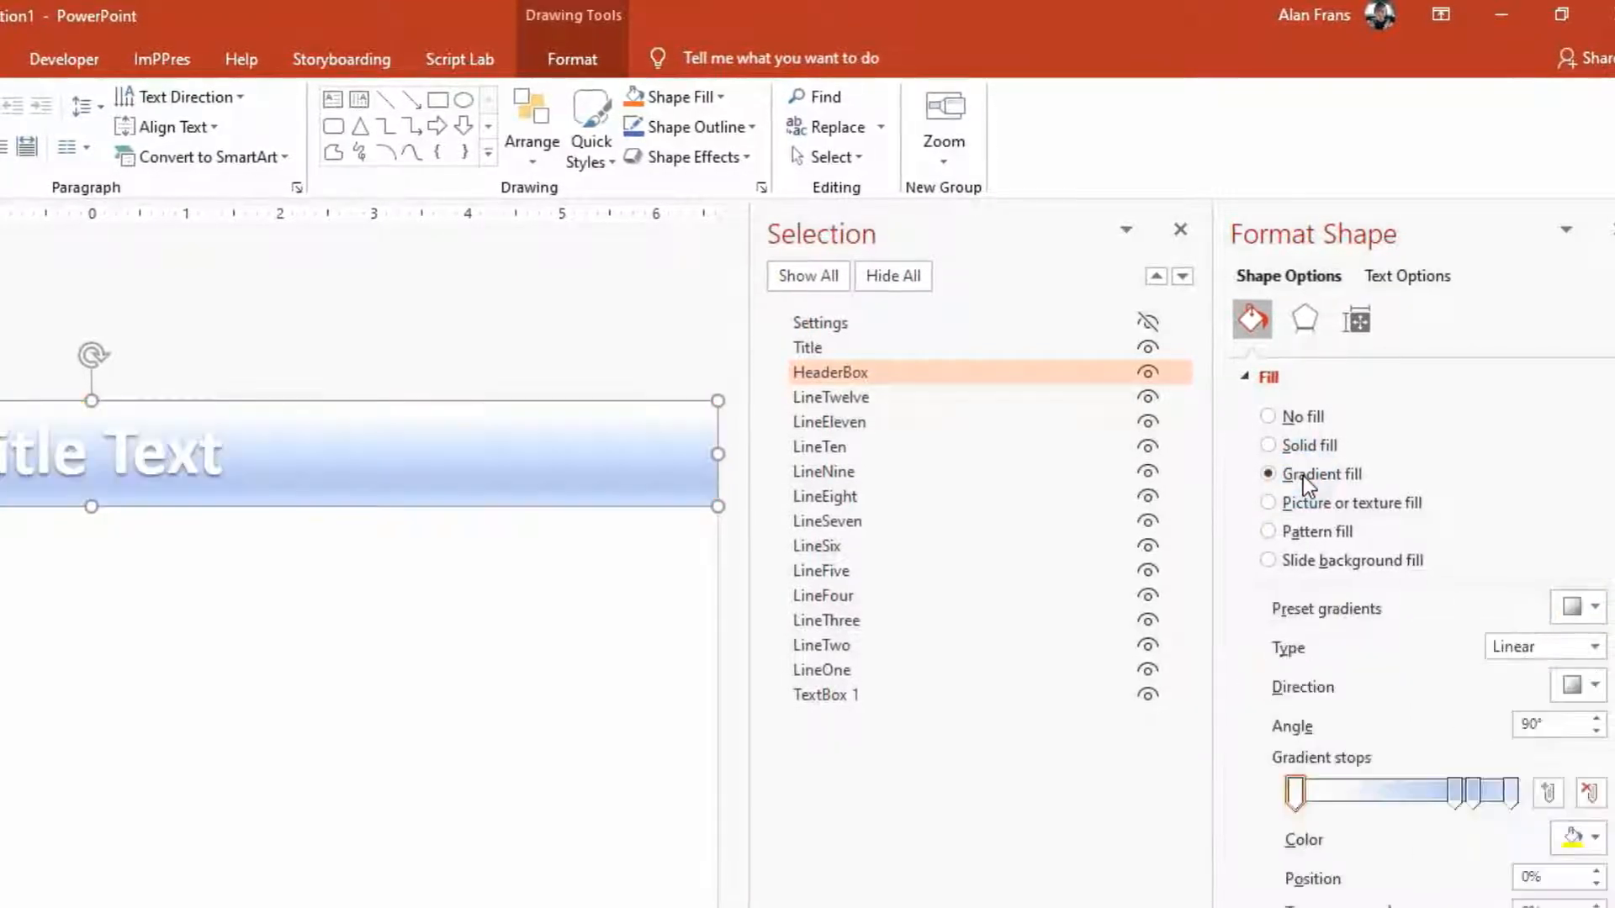
pyautogui.click(1472, 797)
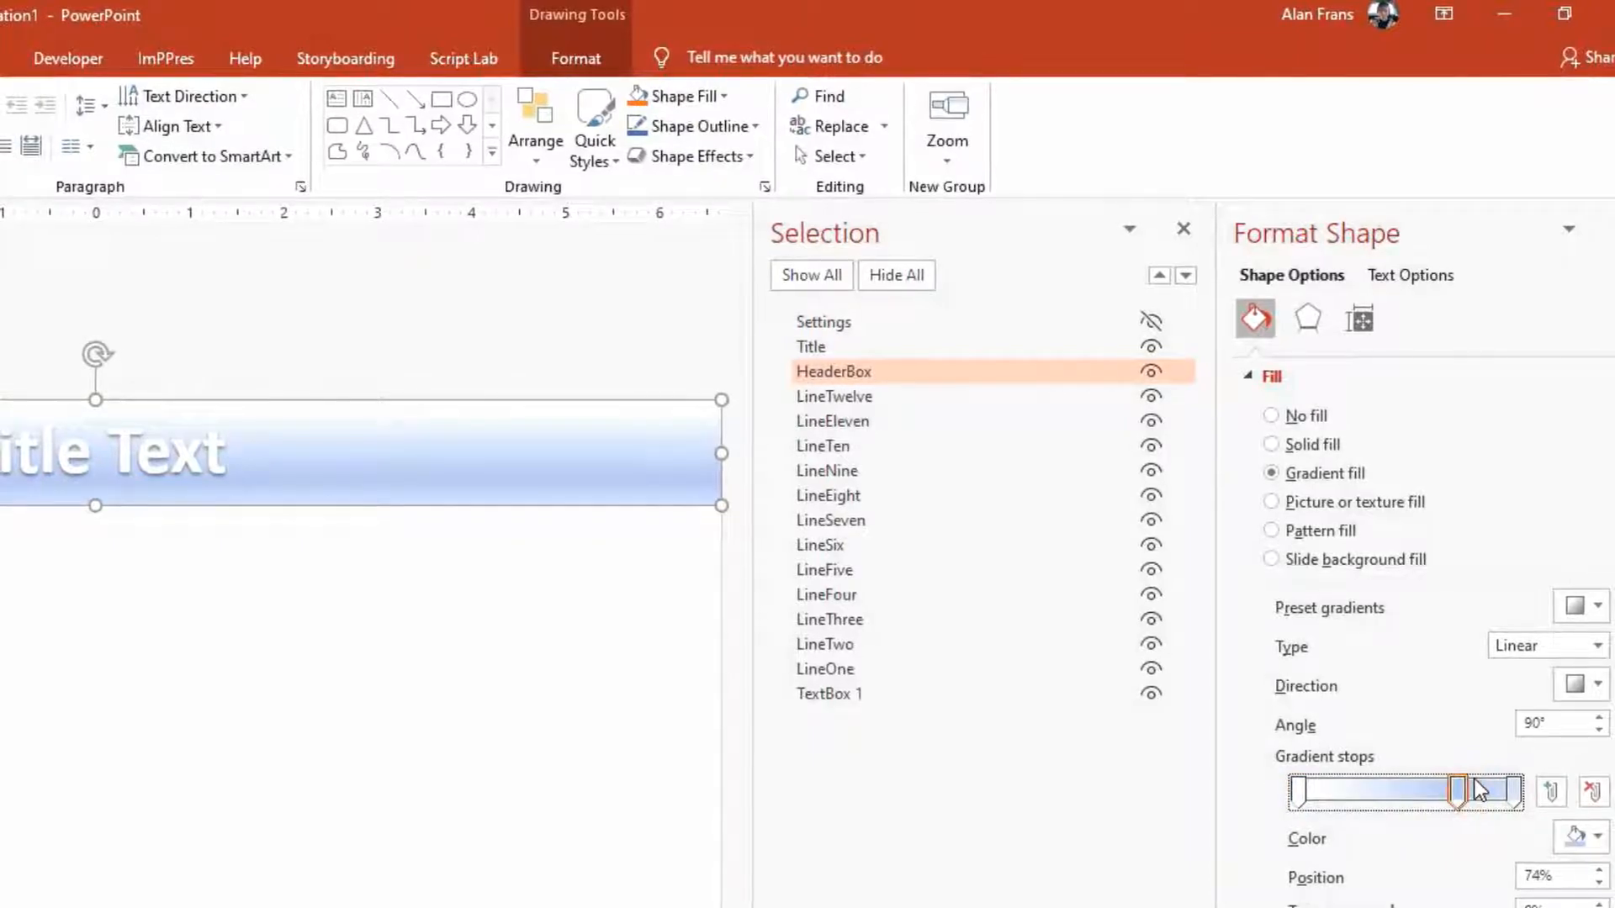
pyautogui.click(1589, 845)
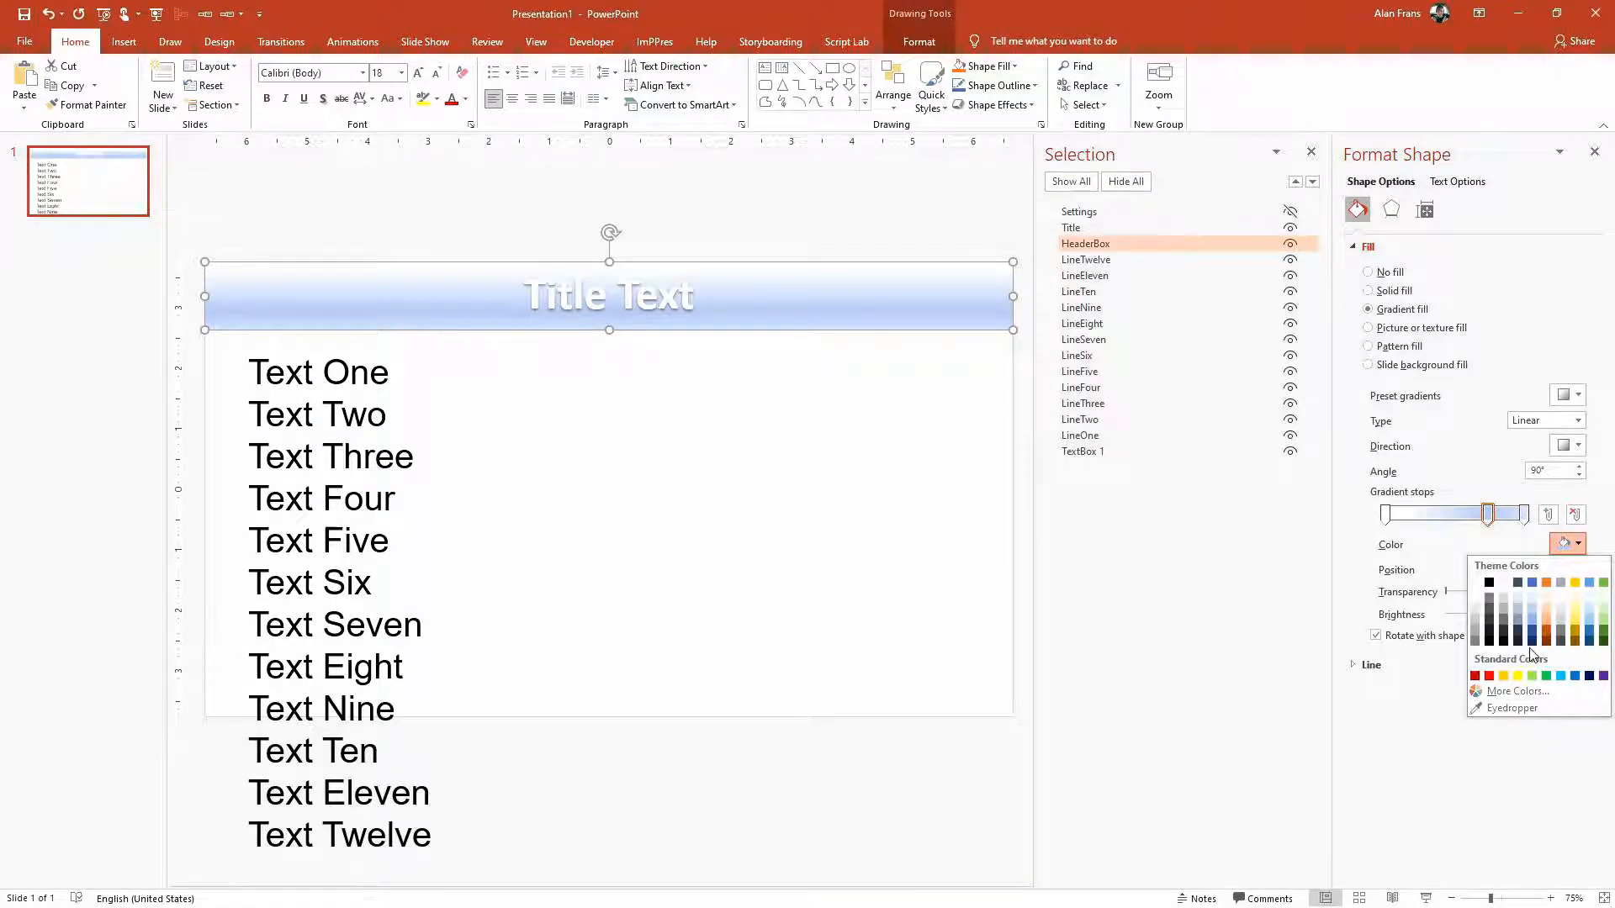
# Step: Apply the dark purple and blue theme with the circle graphics to the presentation
pyautogui.click(219, 42)
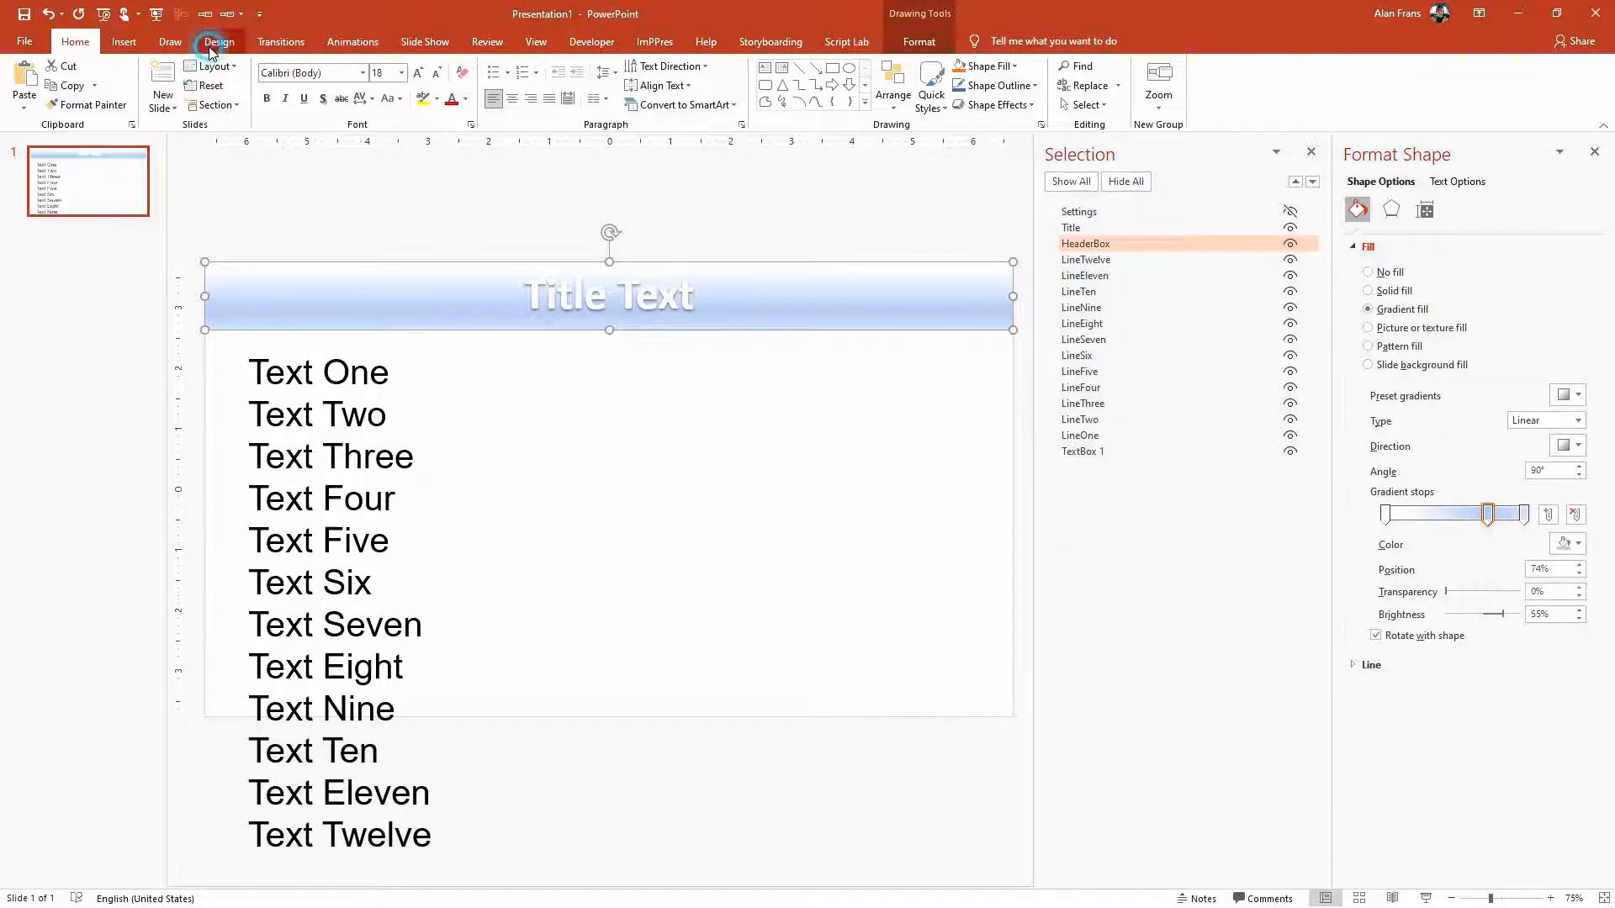
pyautogui.click(219, 42)
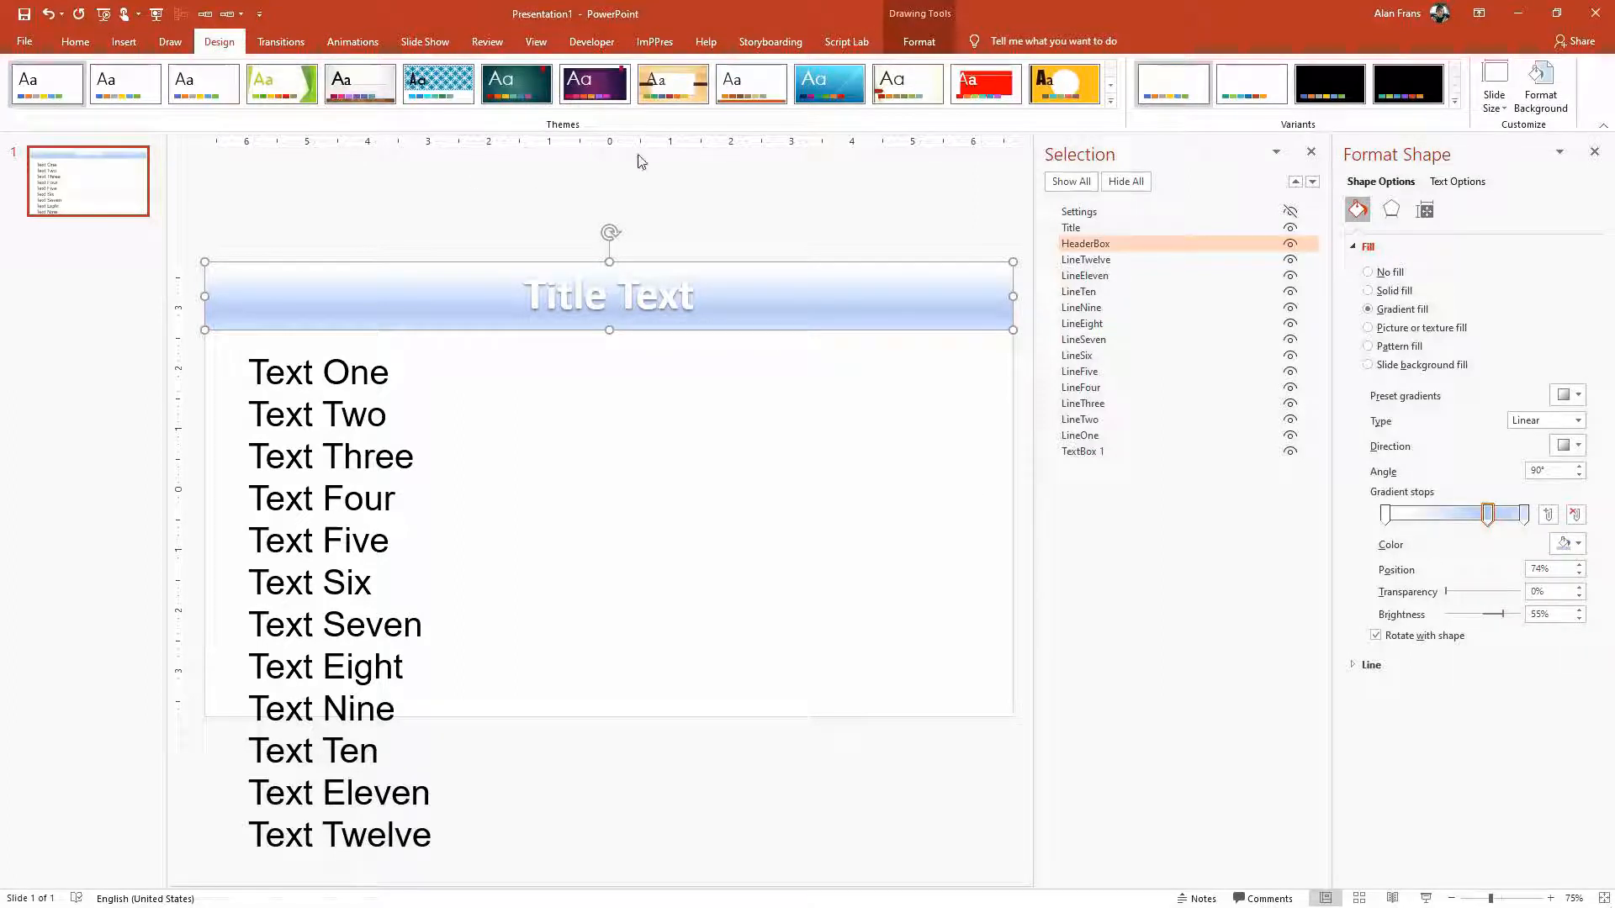
pyautogui.click(1111, 87)
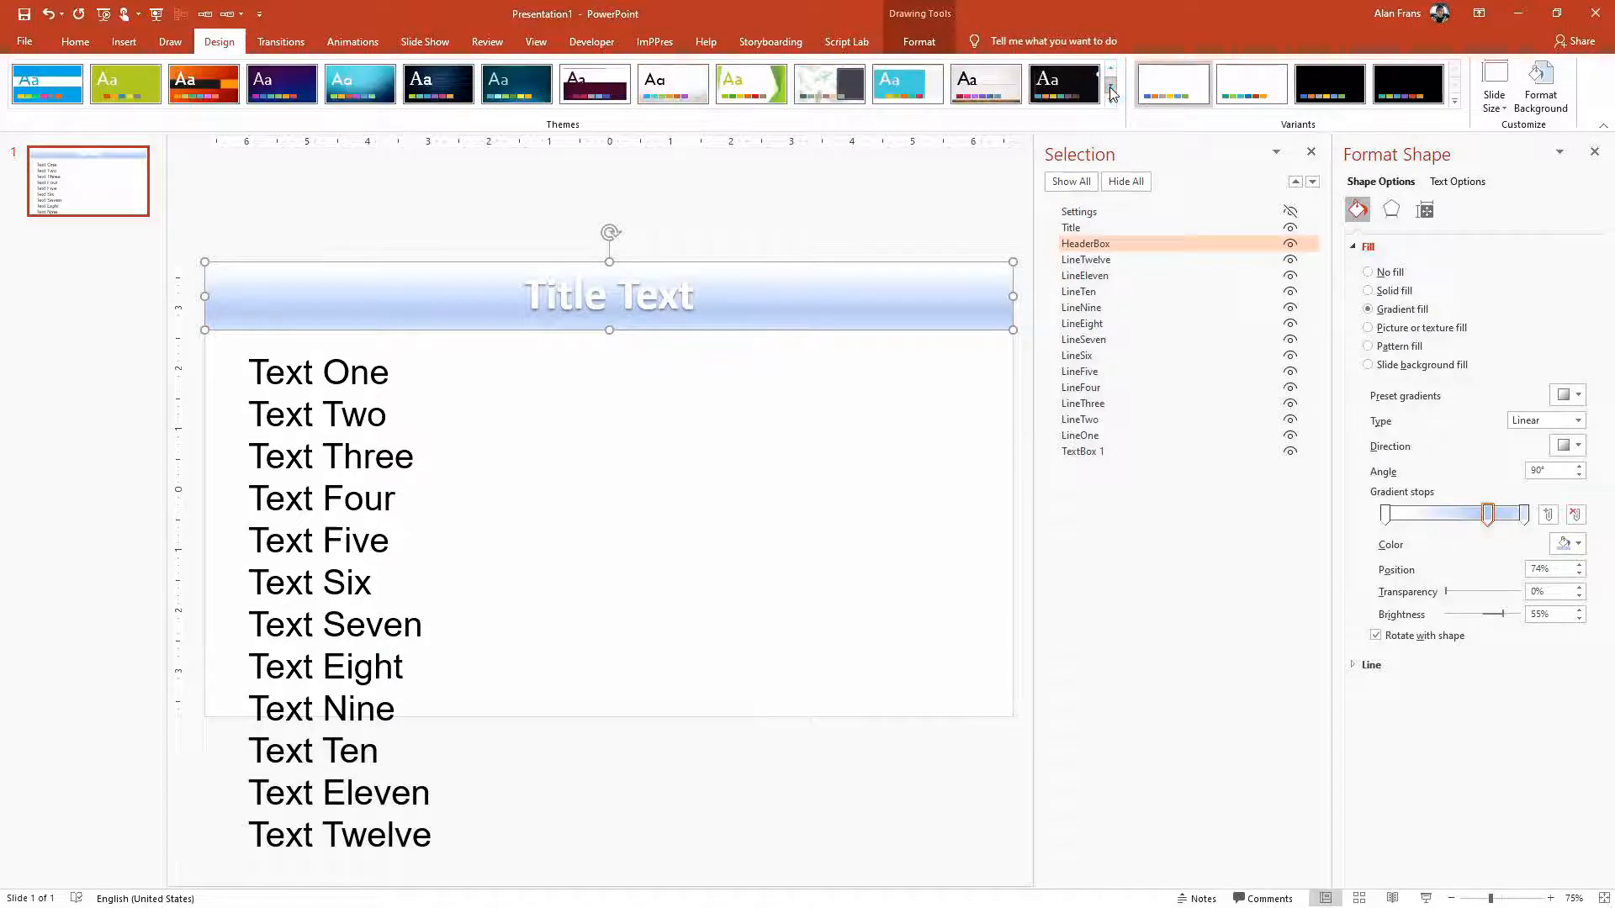
pyautogui.click(280, 88)
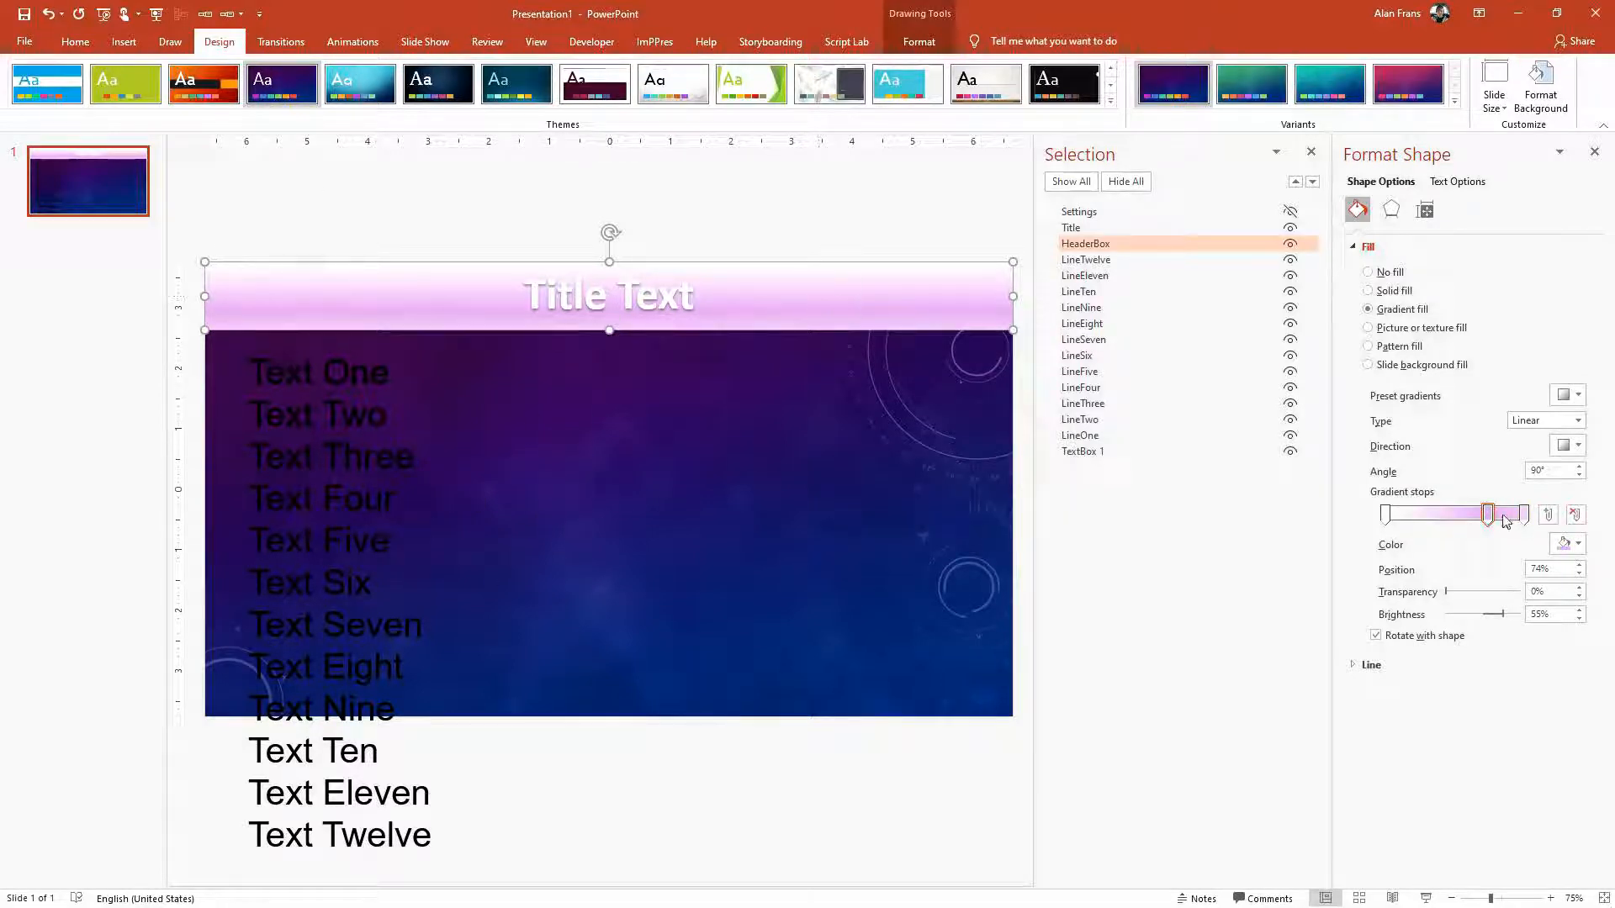
# Step: Recolor the HeaderBox gradient stops at 74% and 100% with dark navy theme shades
pyautogui.click(1564, 544)
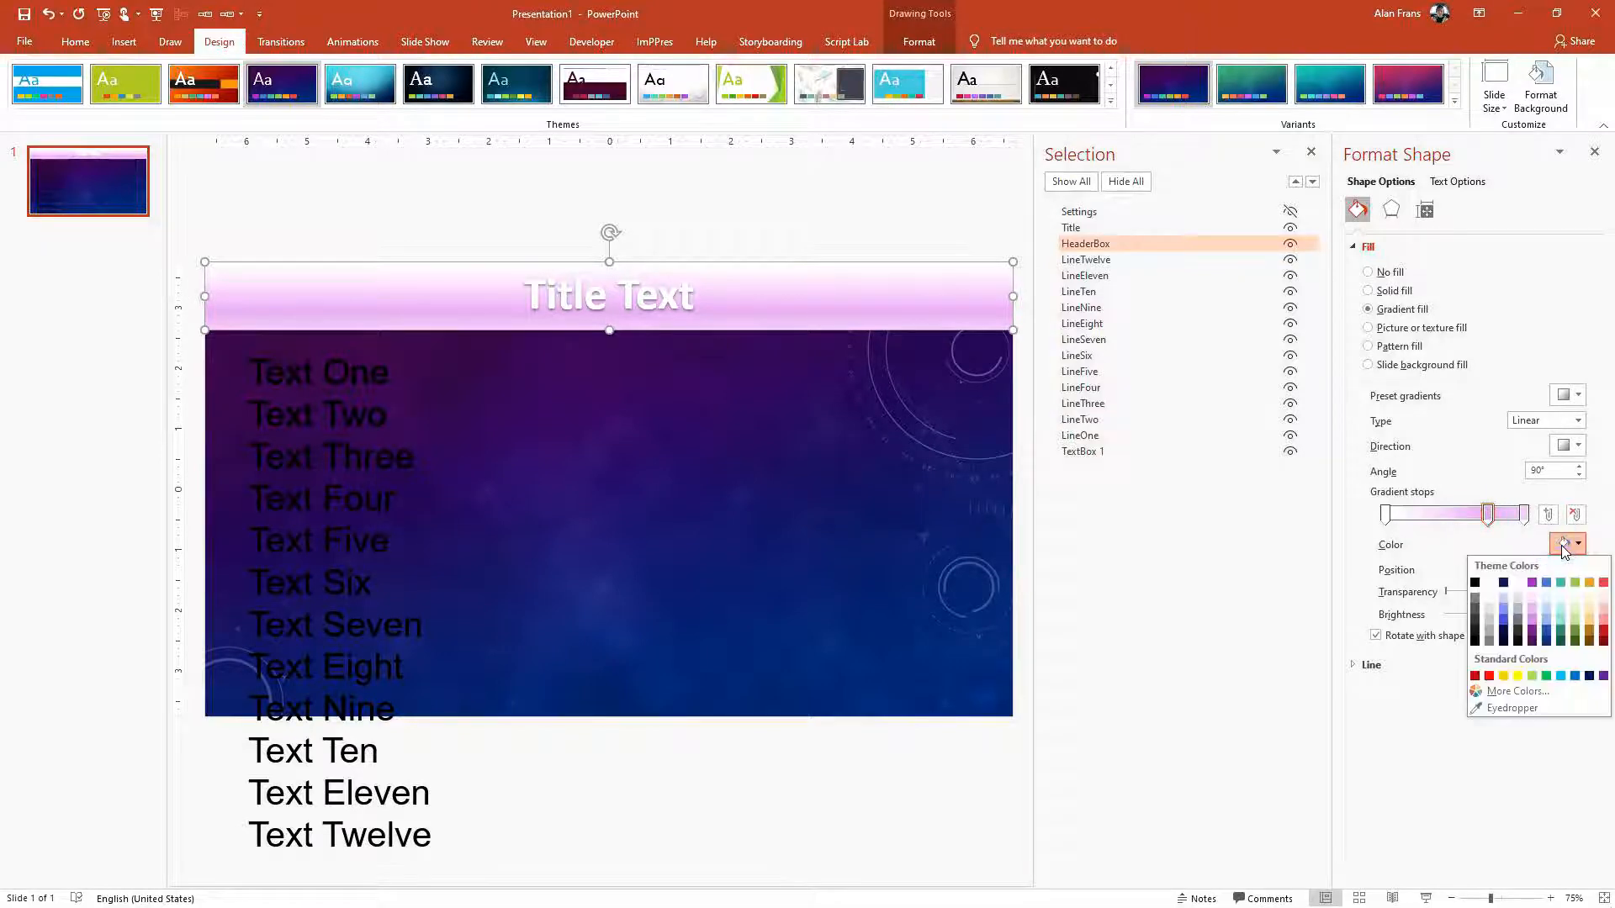
pyautogui.click(1504, 631)
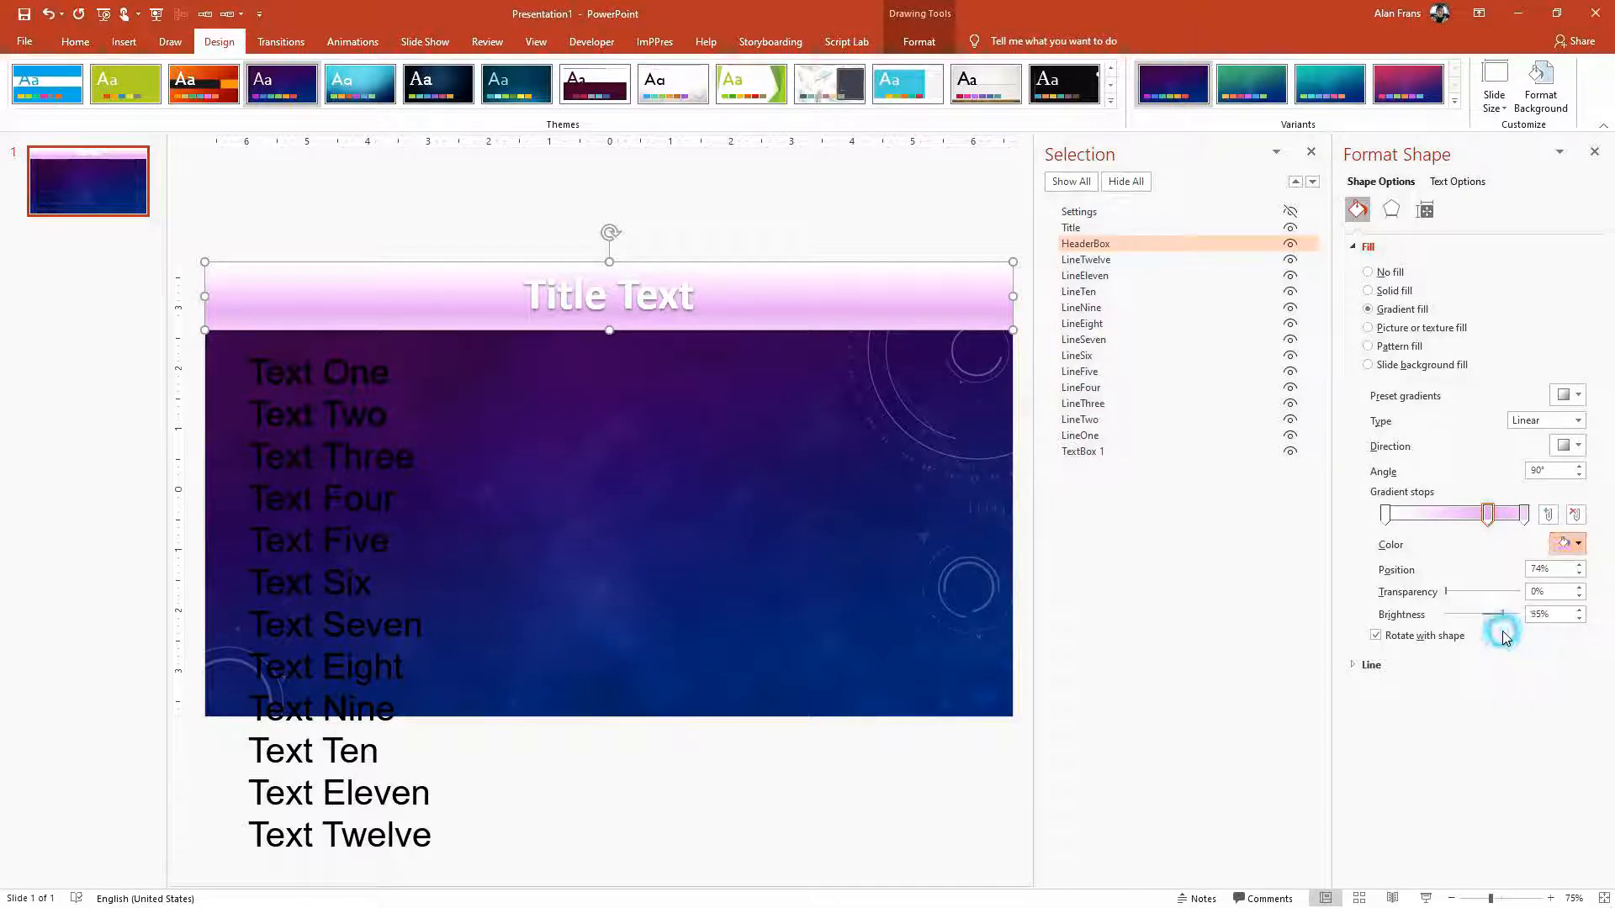
pyautogui.click(1524, 515)
pyautogui.click(1564, 544)
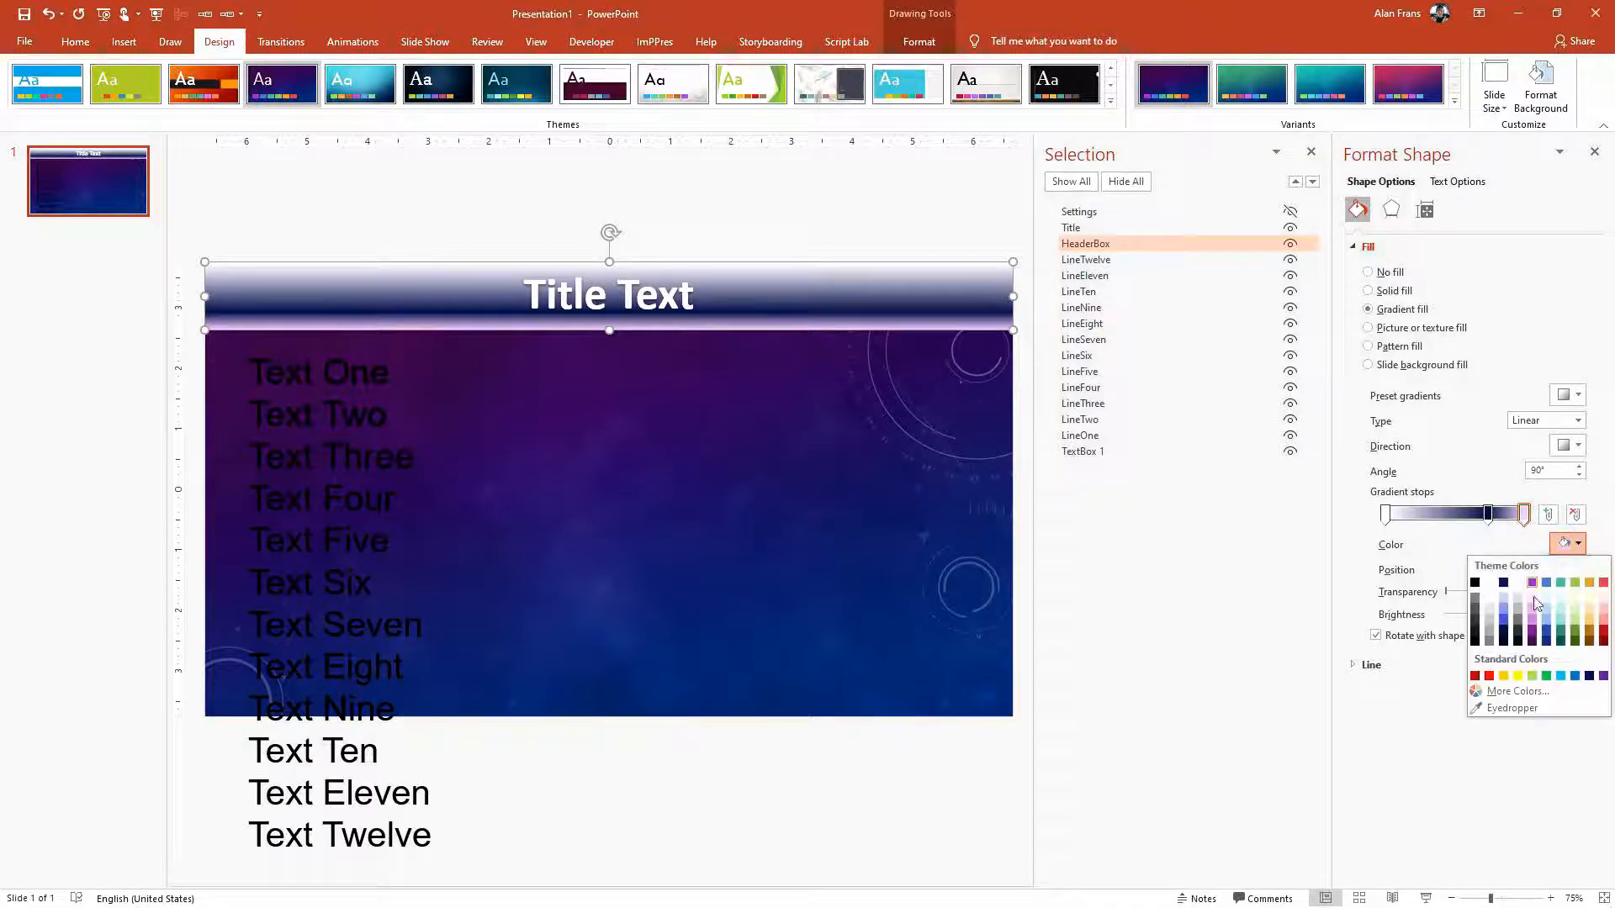
pyautogui.click(1503, 644)
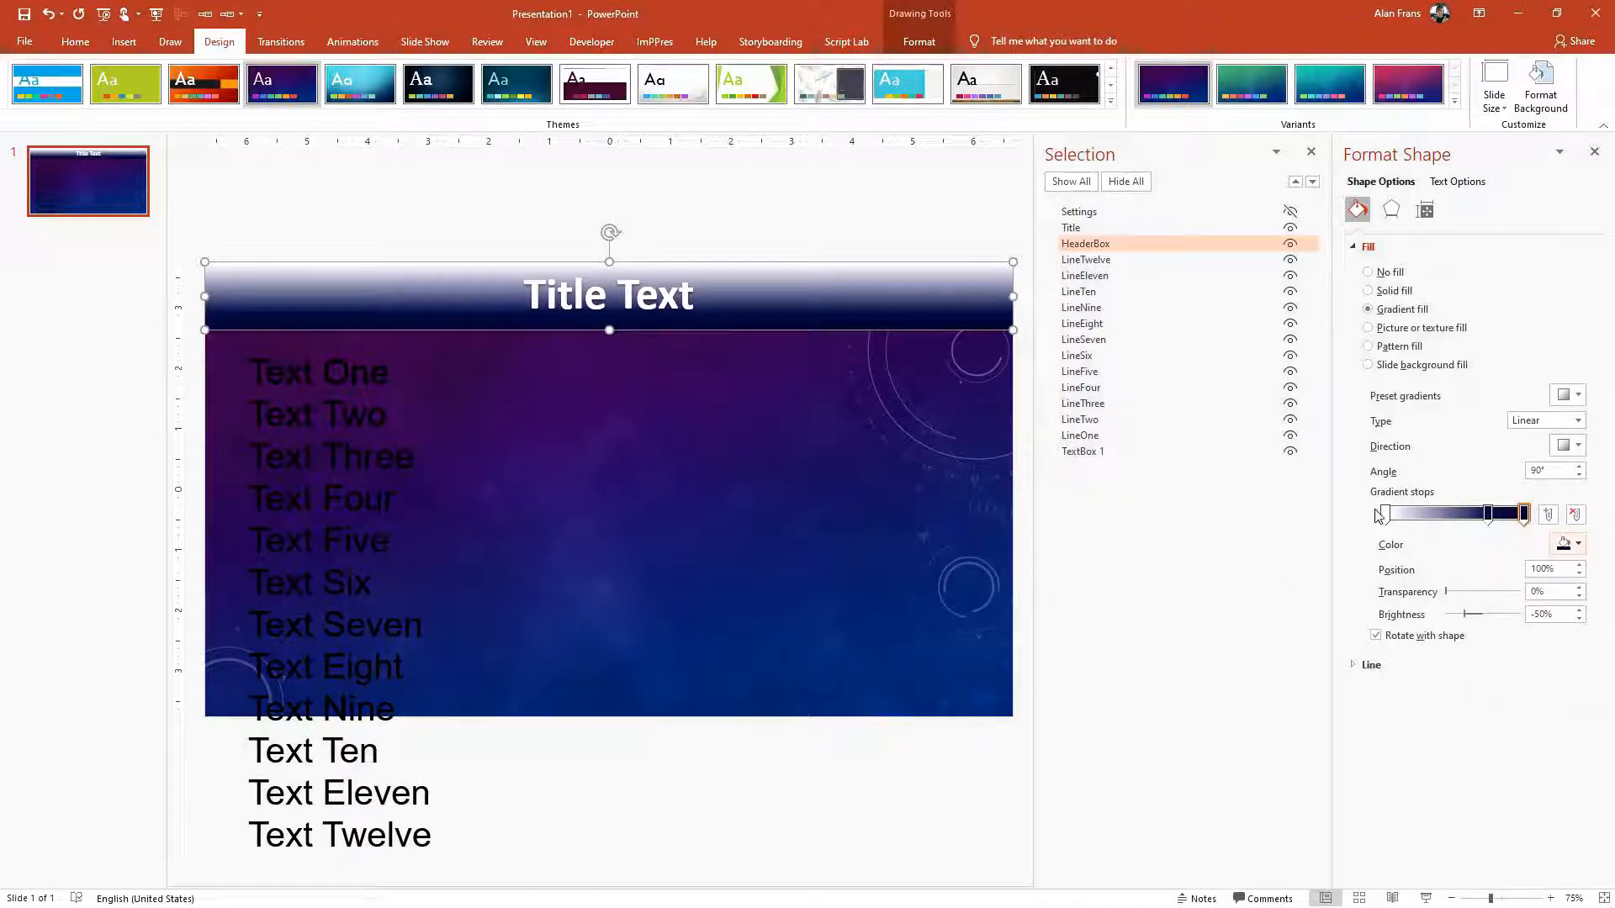
# Step: Give all twelve text lines, LineOne to LineTwelve, a solid white text fill
pyautogui.click(678, 445)
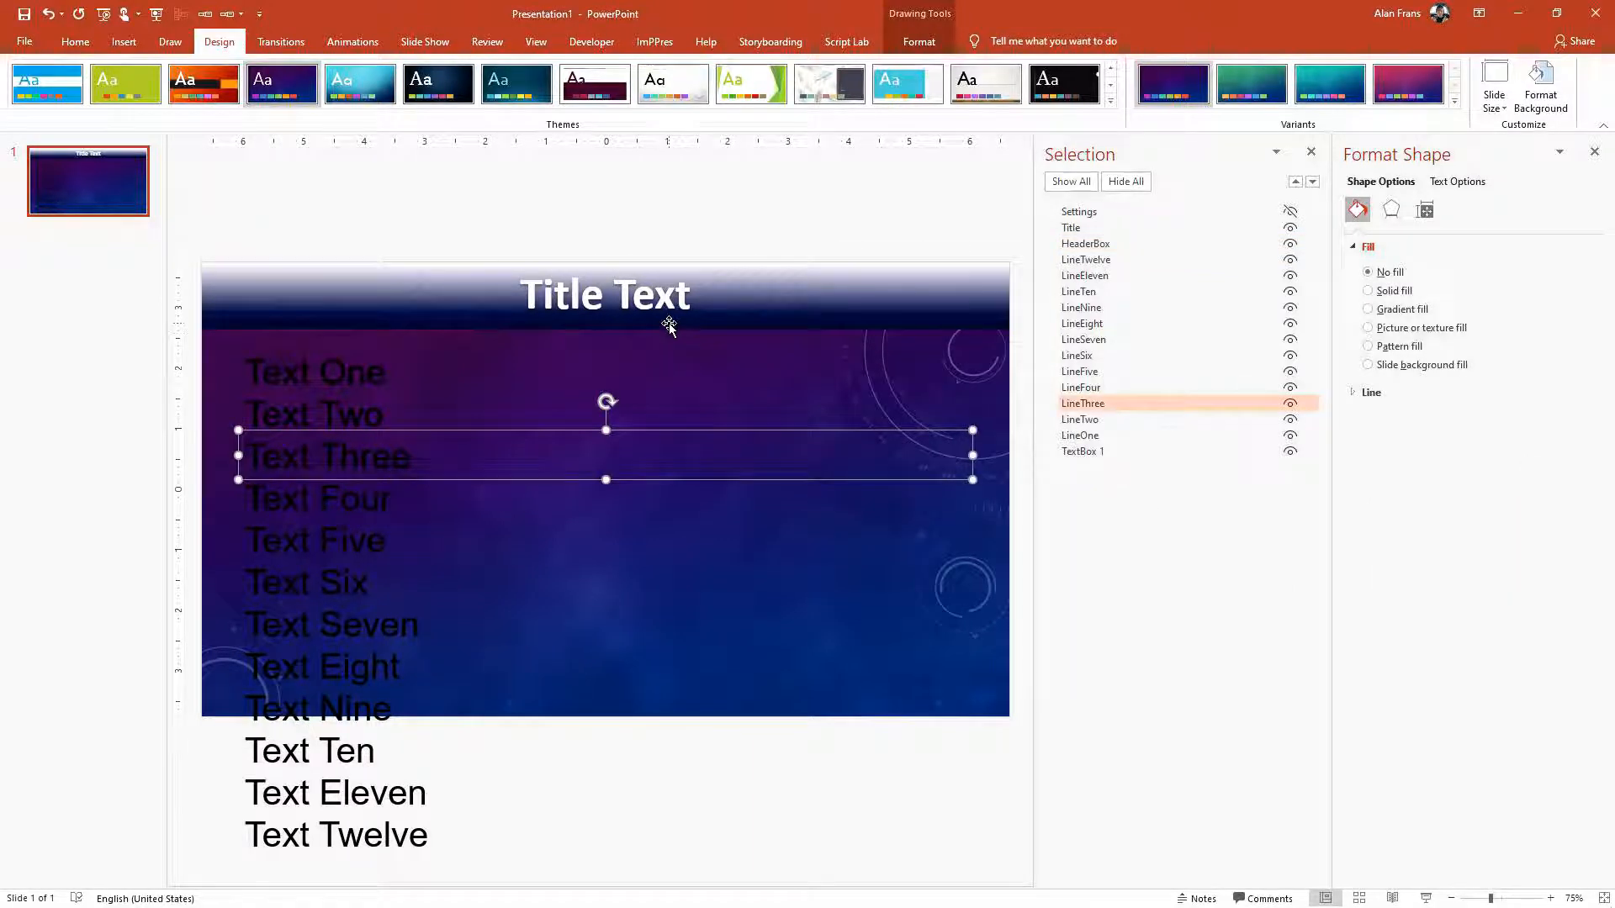
pyautogui.keyDown('ctrl'); pyautogui.scroll(-1, 213, 353); pyautogui.keyUp('ctrl')
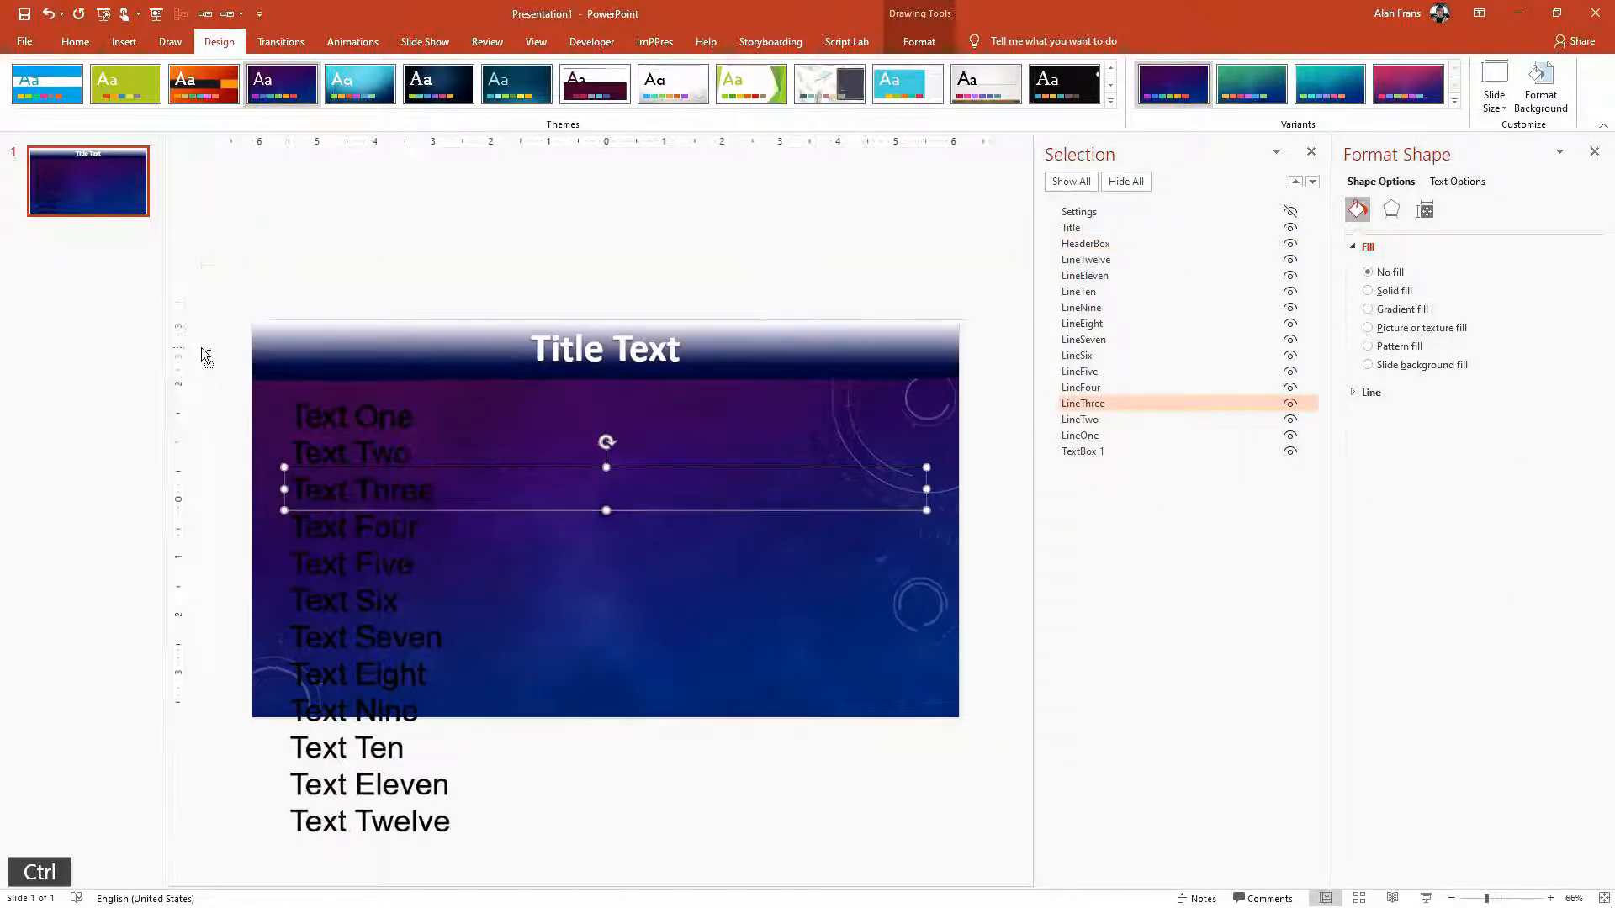
pyautogui.click(213, 393)
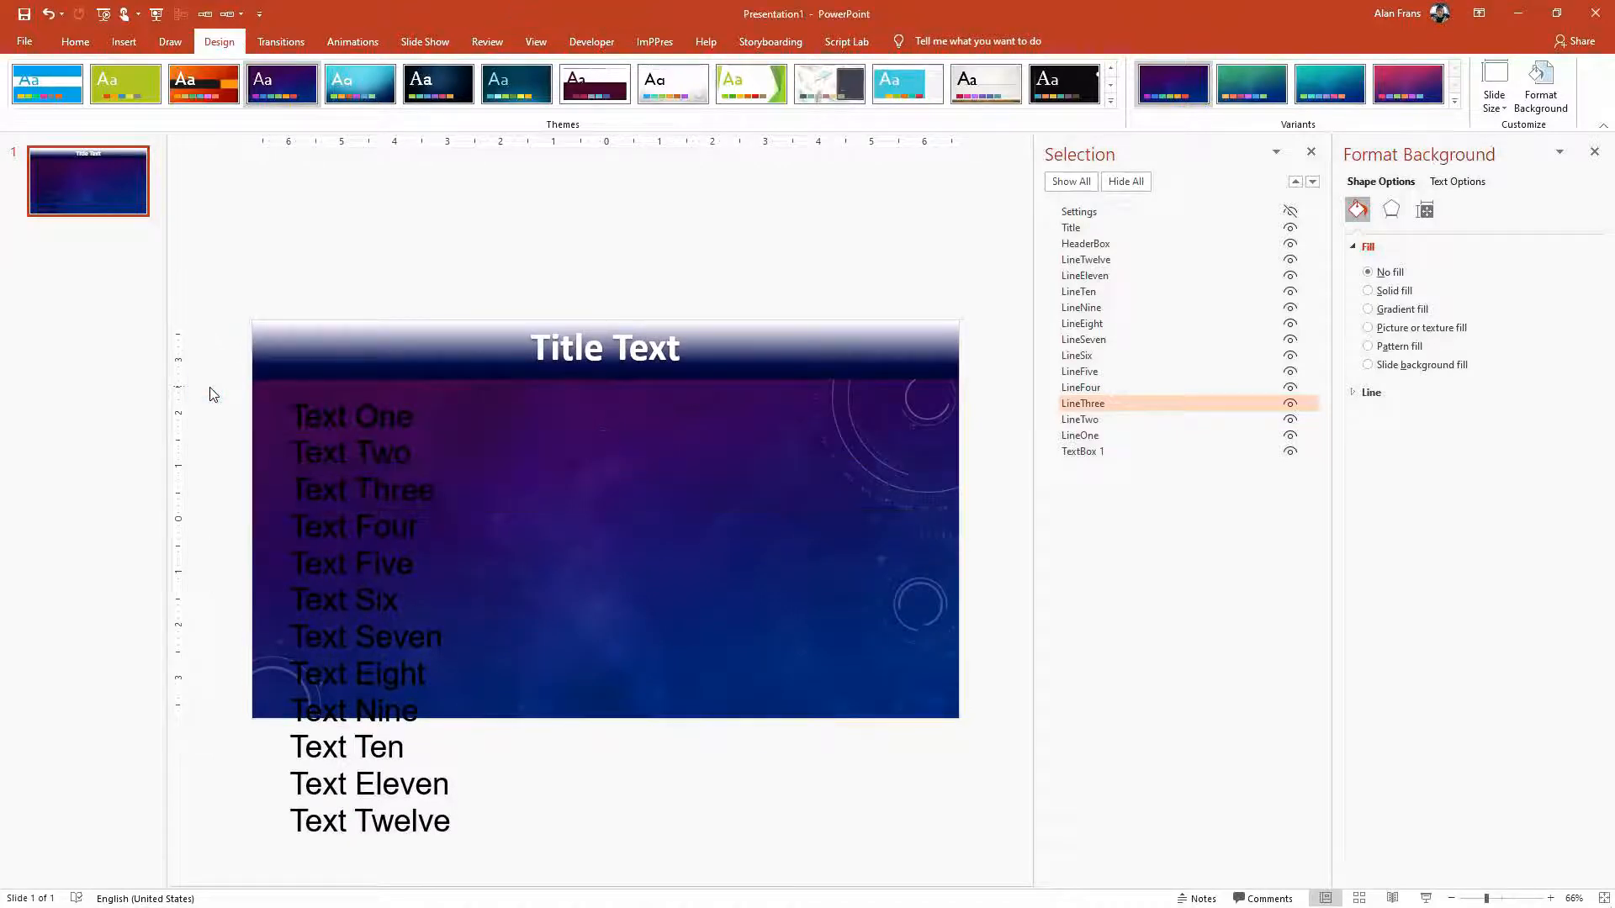
pyautogui.moveTo(202, 386); pyautogui.dragTo(1007, 863)
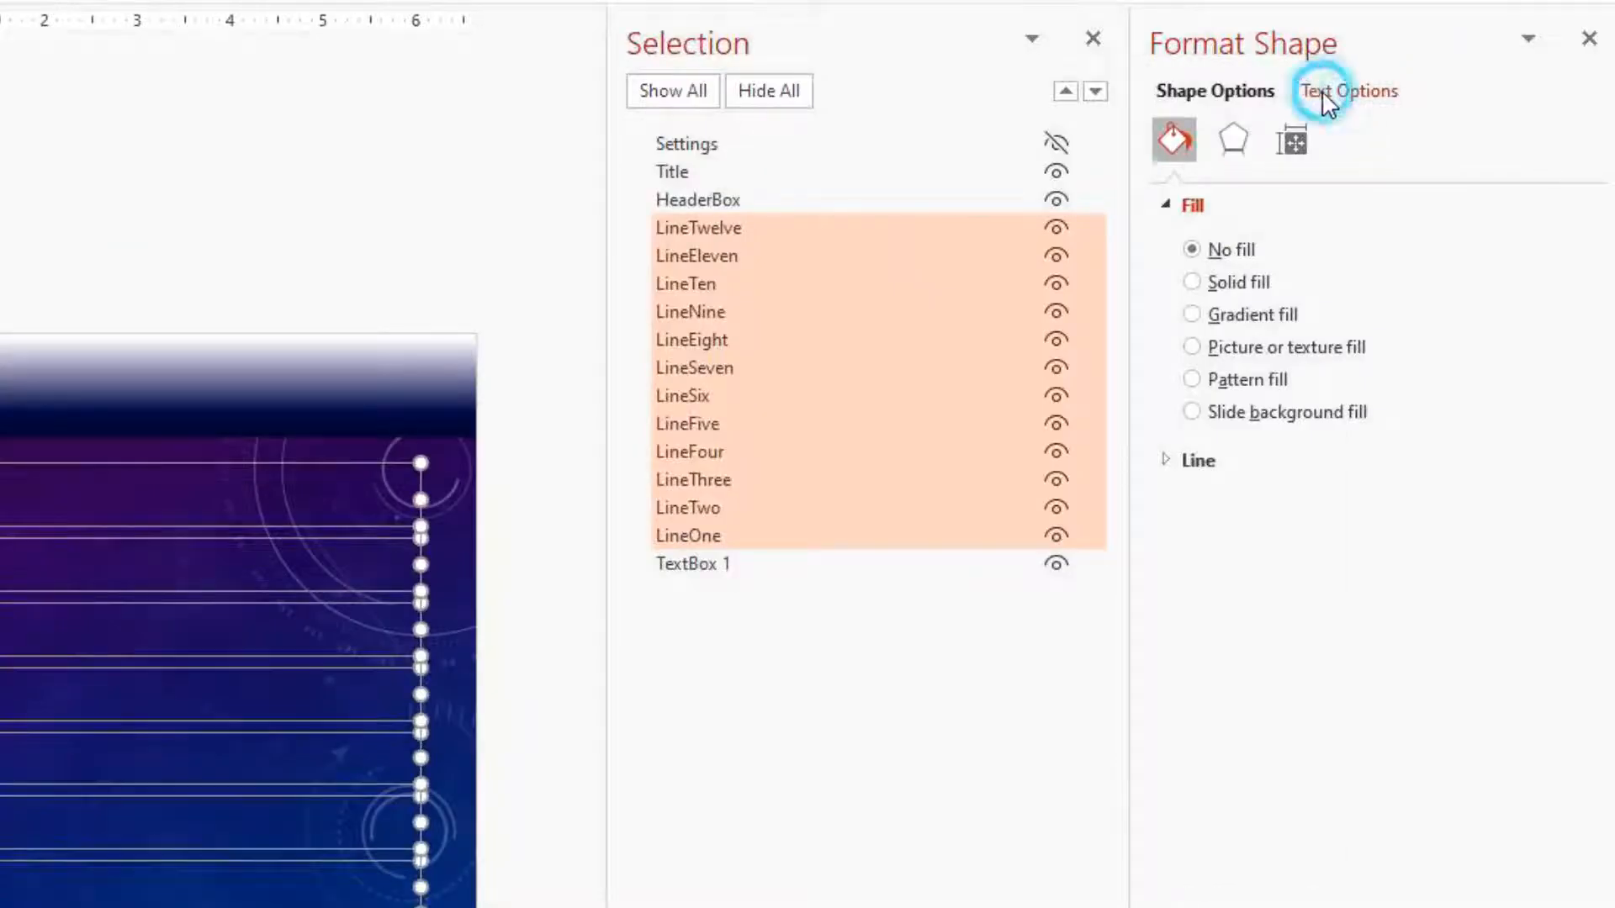
pyautogui.click(1450, 183)
pyautogui.click(1546, 431)
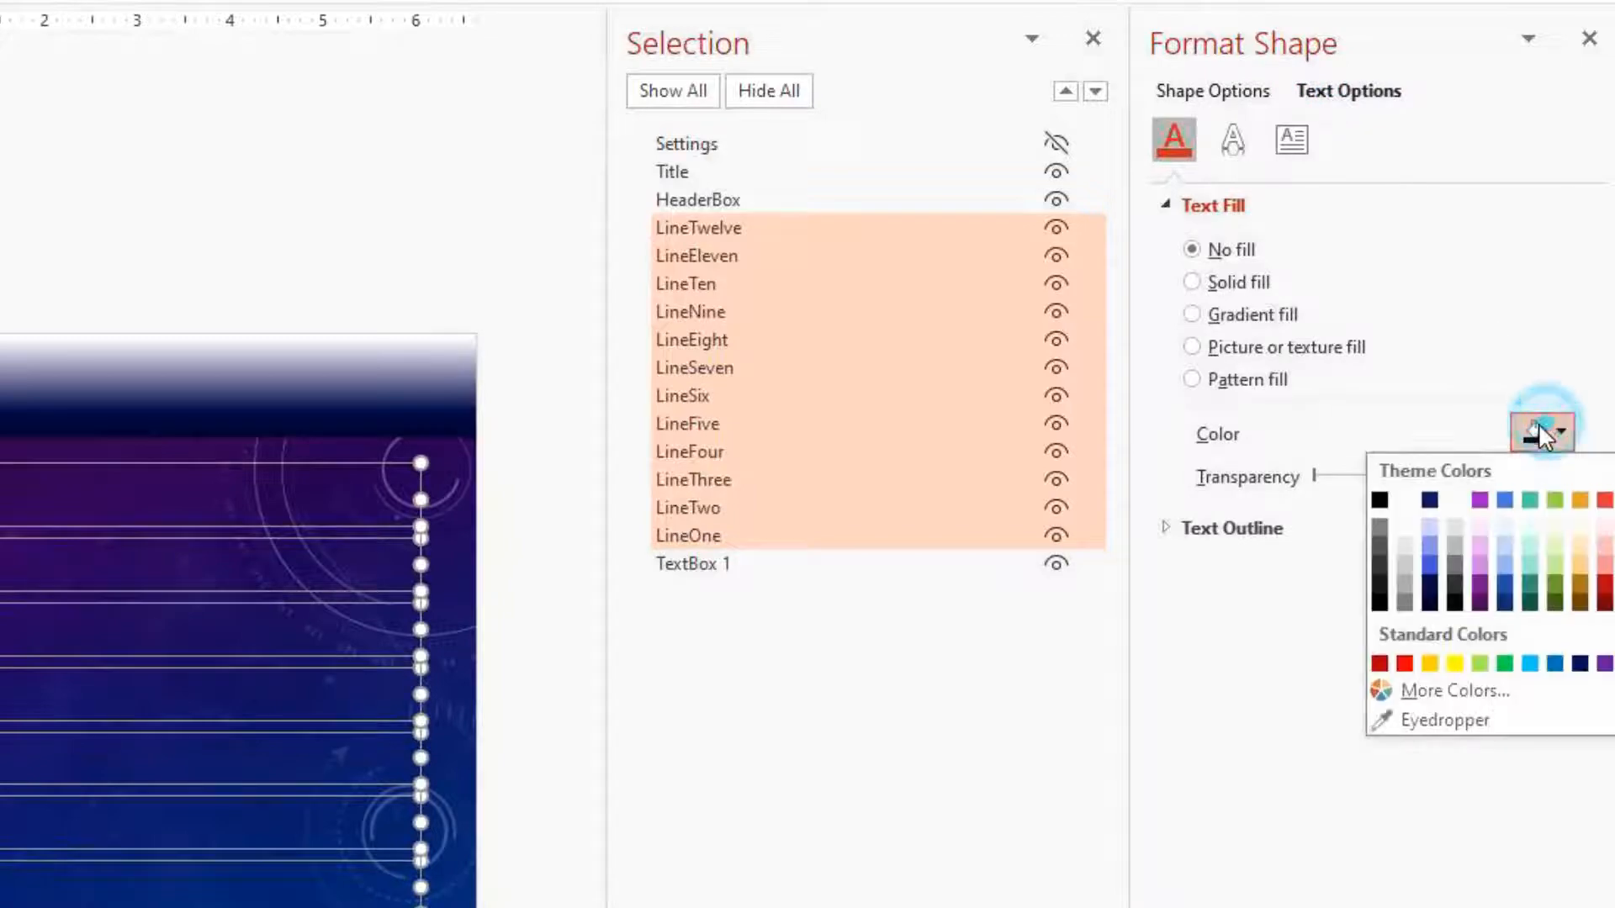
pyautogui.click(1406, 502)
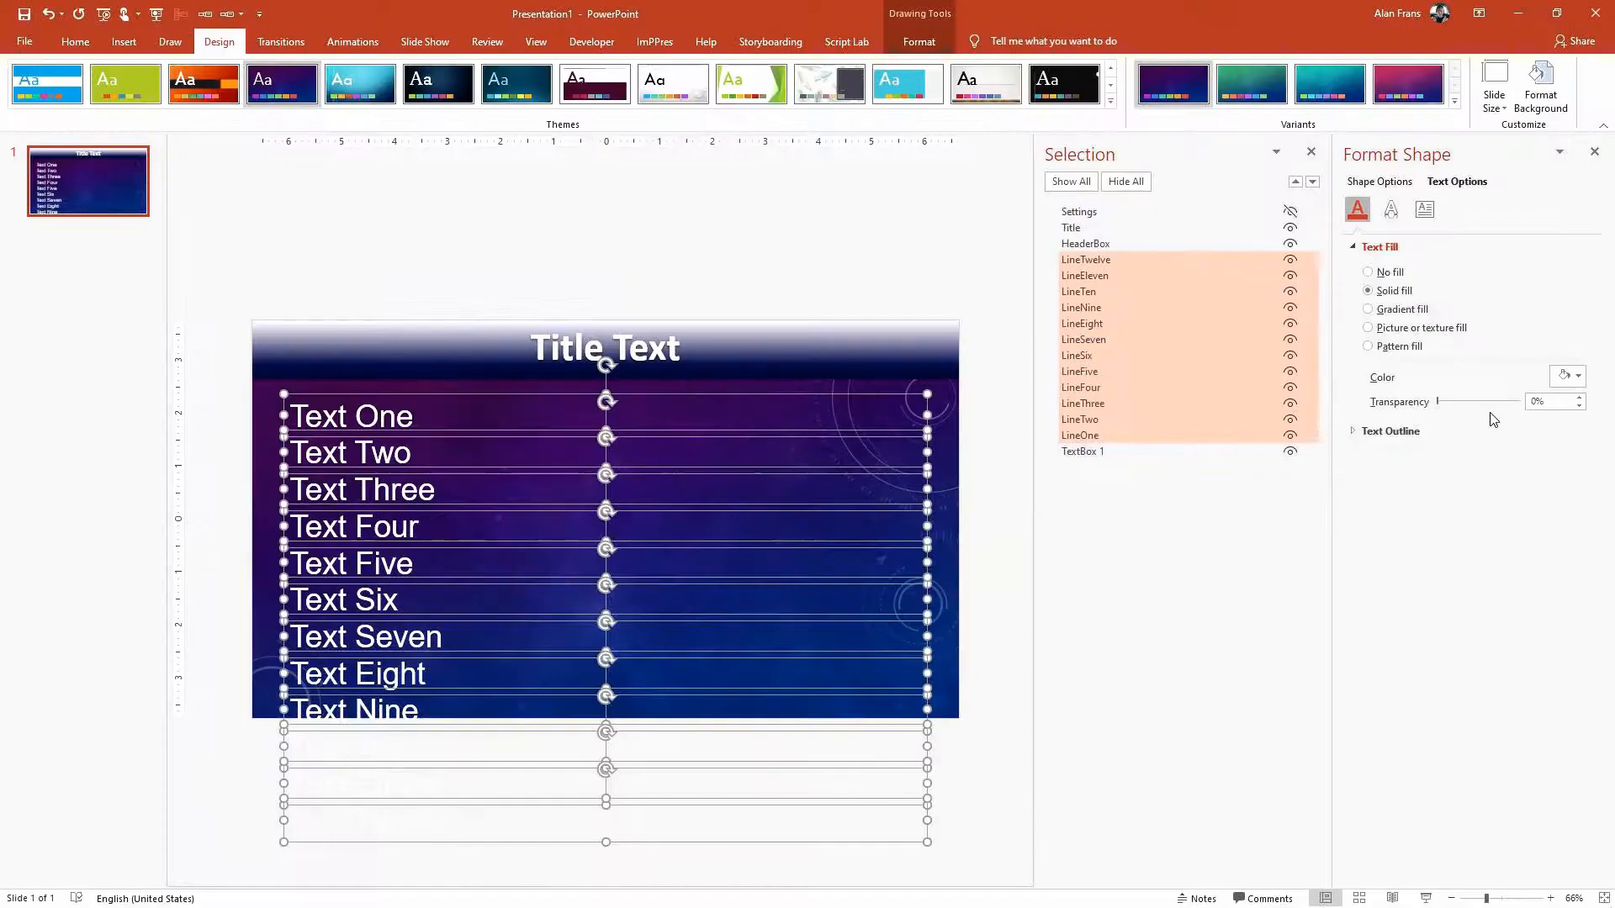
pyautogui.click(287, 277)
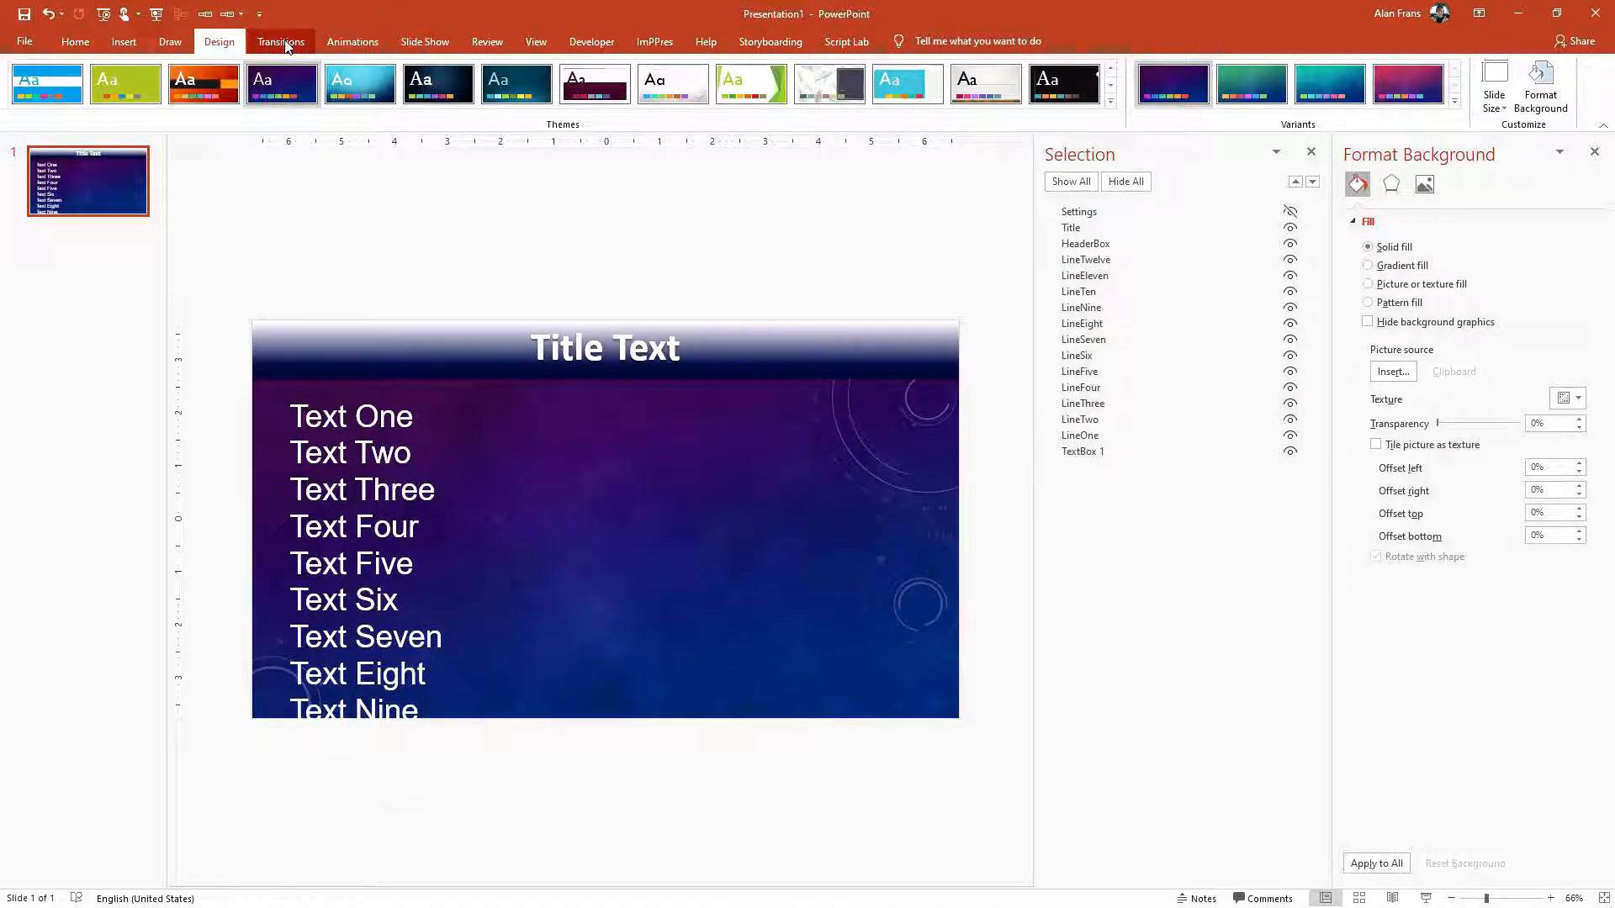
# Step: Apply the Random Bars entrance animation to all twelve text lines below the title
pyautogui.click(363, 40)
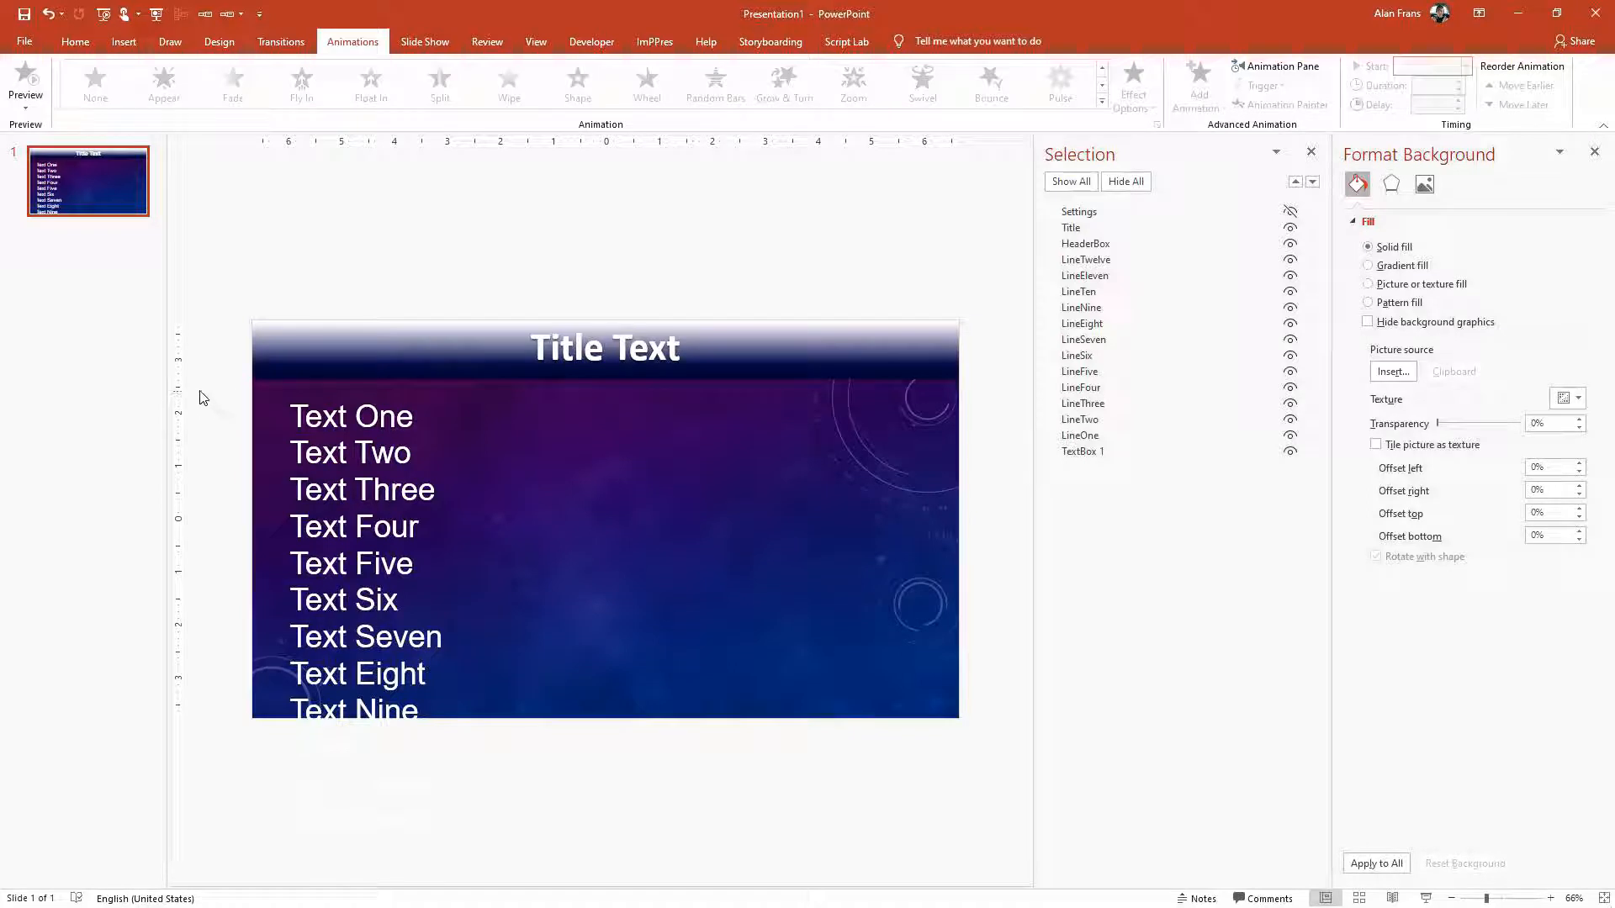
pyautogui.moveTo(197, 384)
pyautogui.mouseDown()
pyautogui.moveTo(916, 772)
pyautogui.moveTo(1020, 892)
pyautogui.mouseUp()
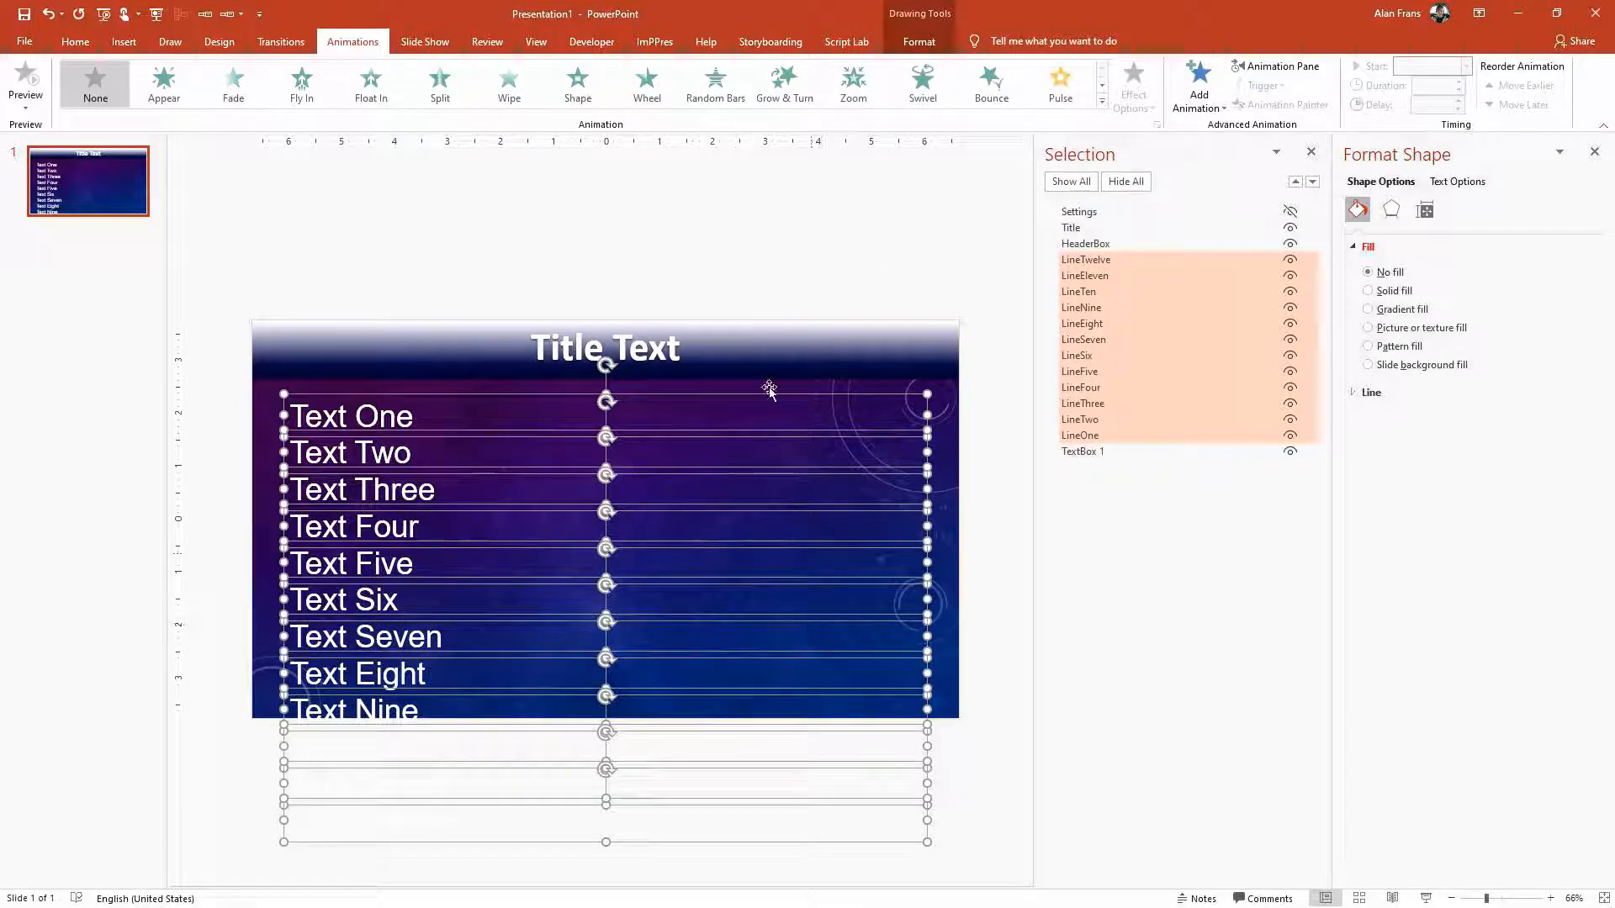
pyautogui.click(717, 78)
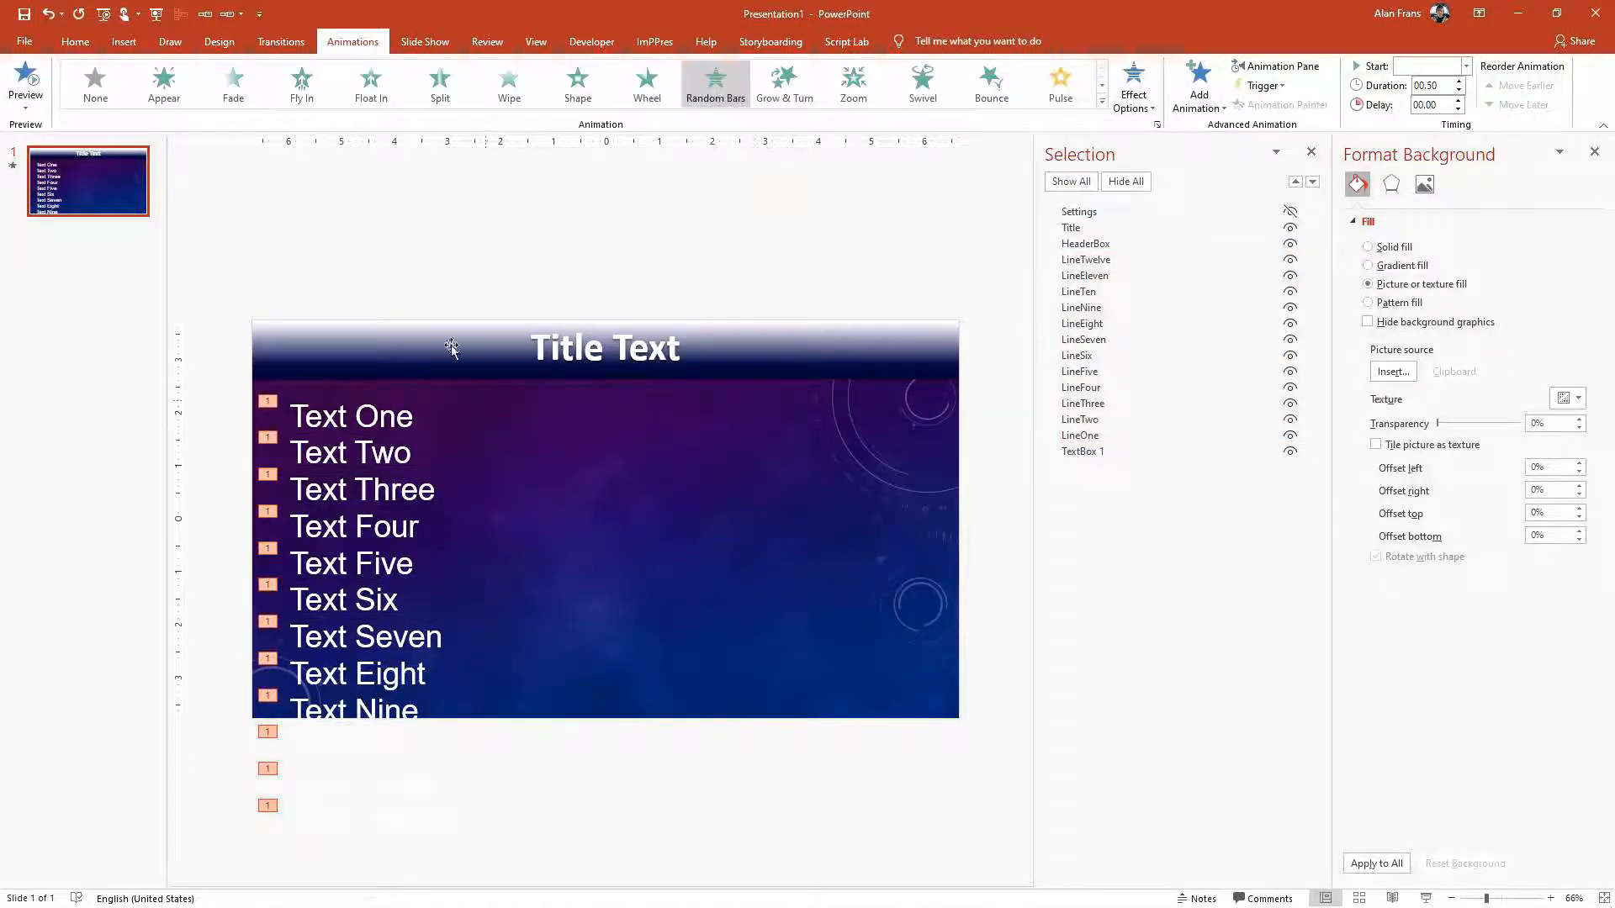
# Step: Show the list of animations and set all twelve line animations to start On Click
pyautogui.click(1140, 108)
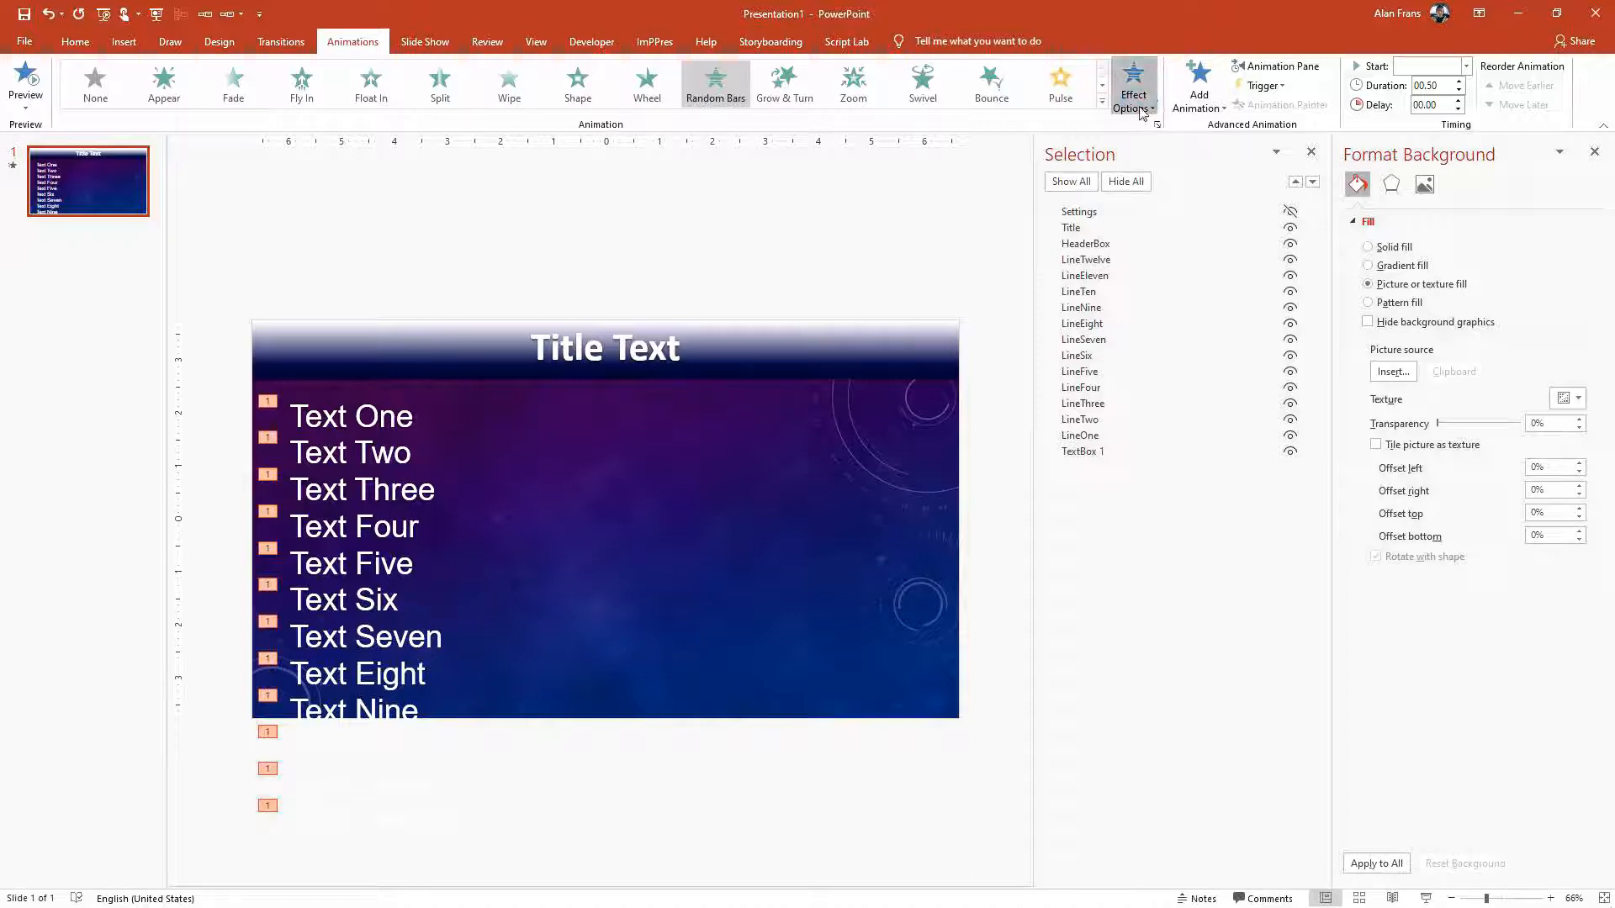
pyautogui.click(1140, 108)
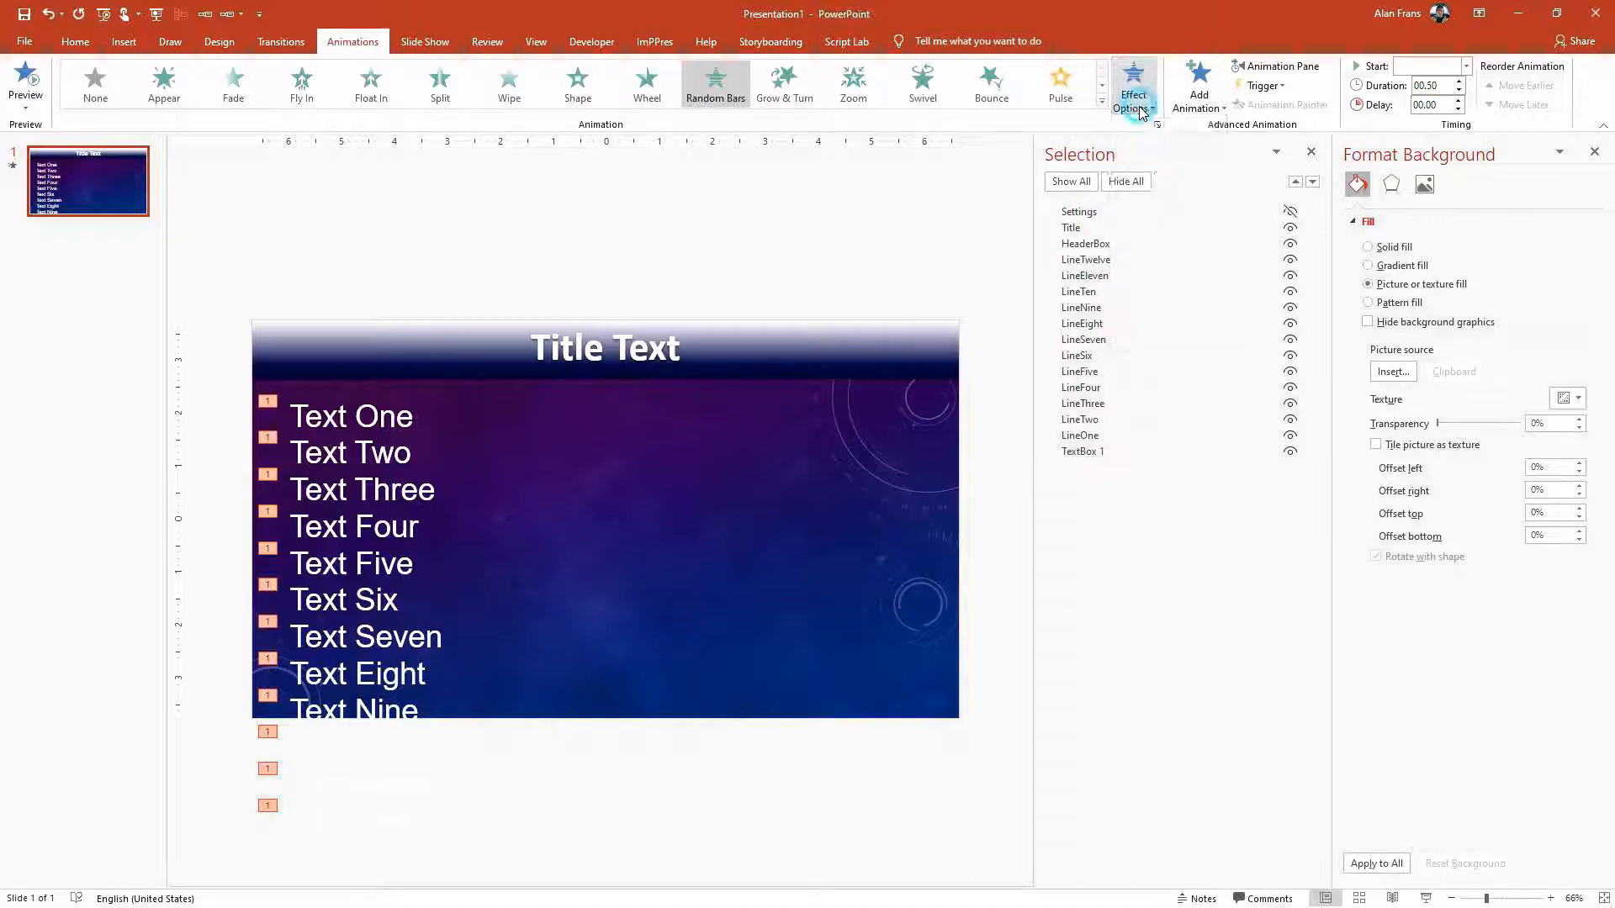
pyautogui.click(1275, 66)
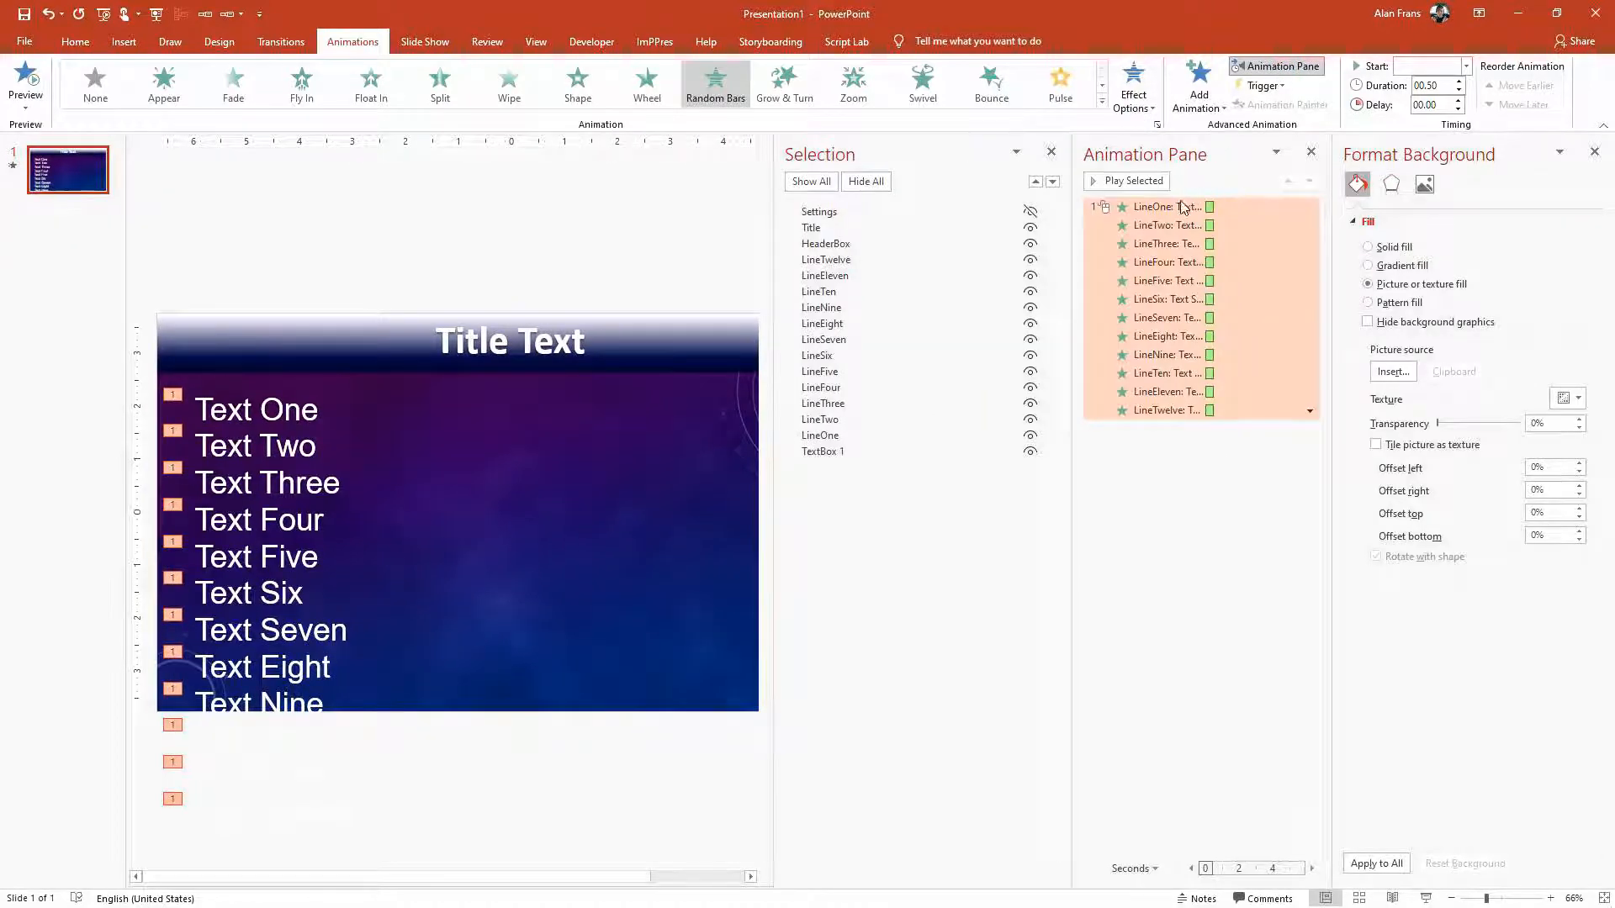
pyautogui.click(1465, 67)
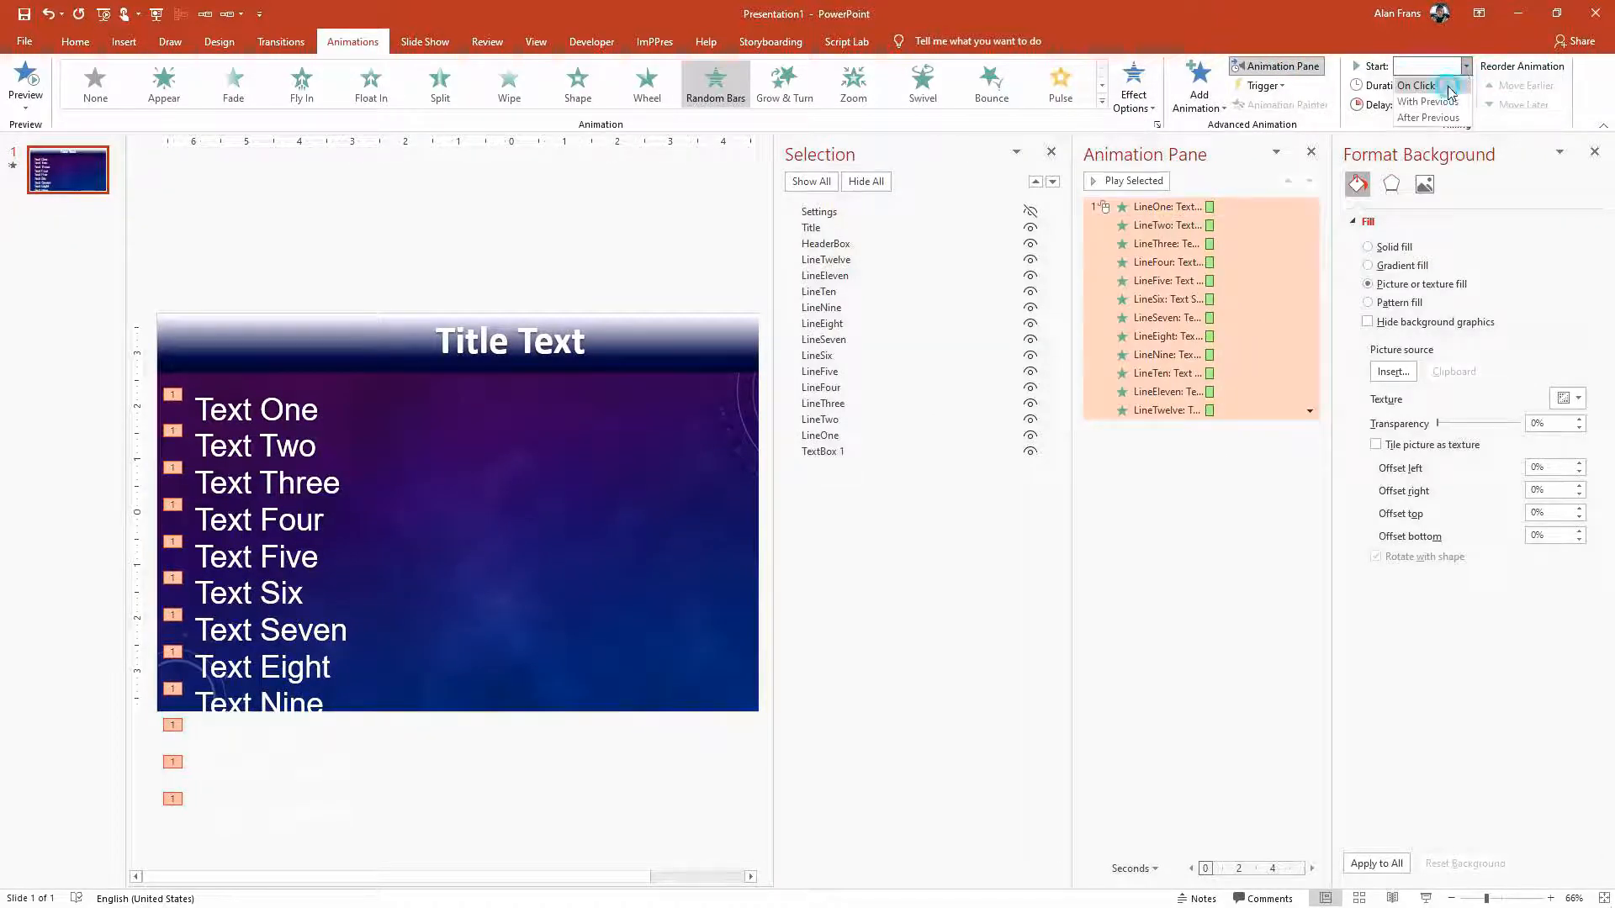
pyautogui.click(1416, 85)
# Step: Set the effect options of all twelve line animations to animate text by letter with a 6% delay between letters
pyautogui.rightClick(1173, 206)
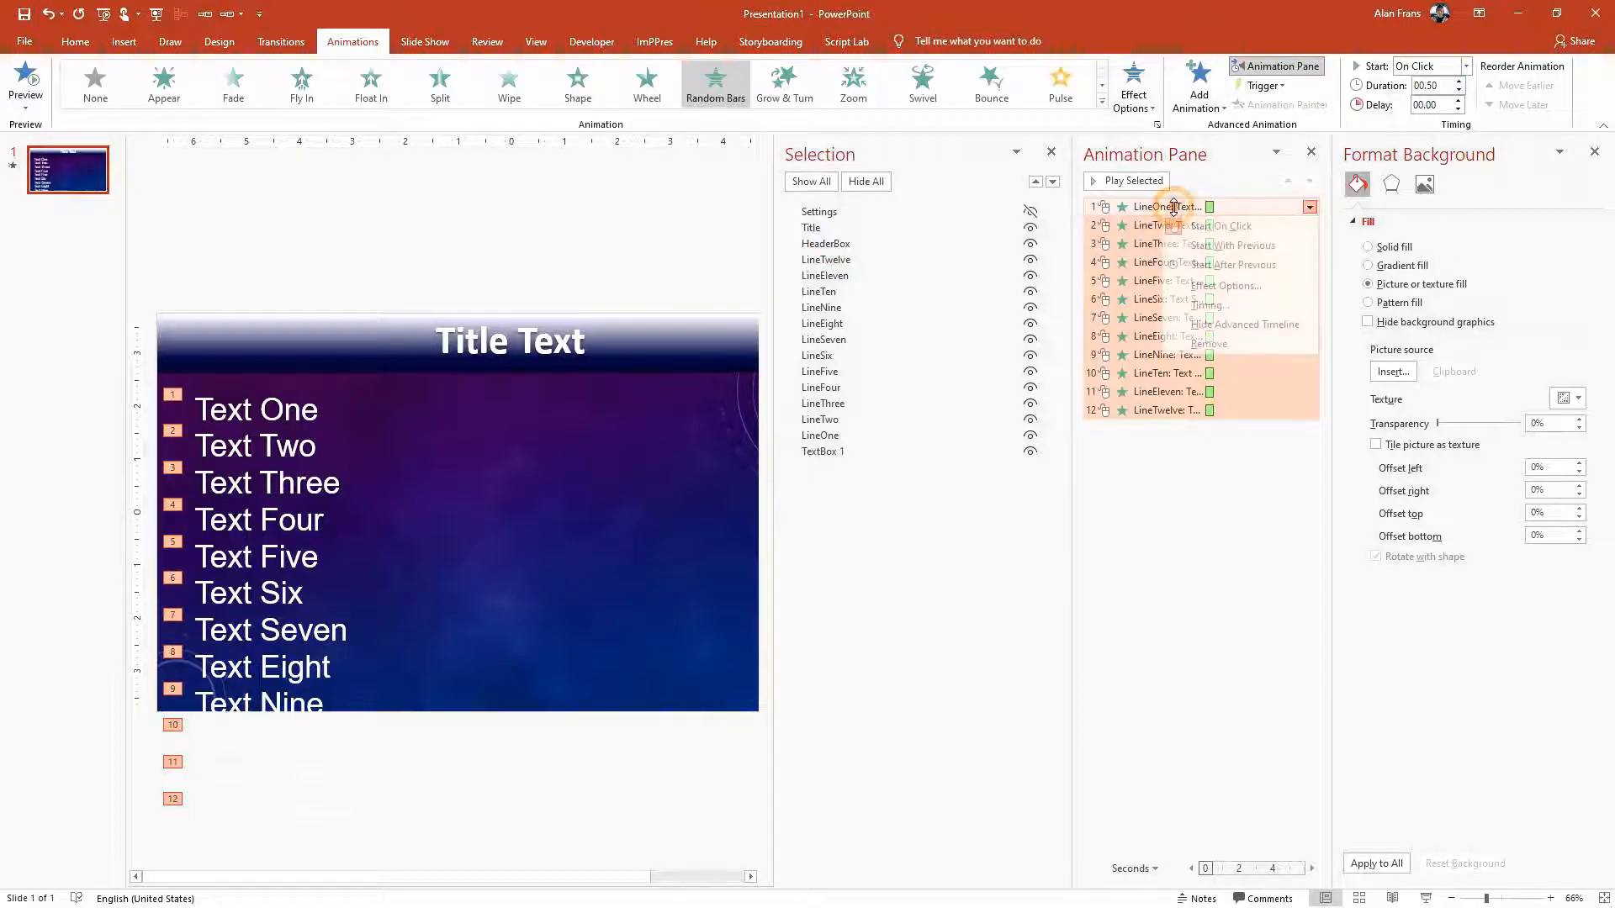
pyautogui.click(1225, 284)
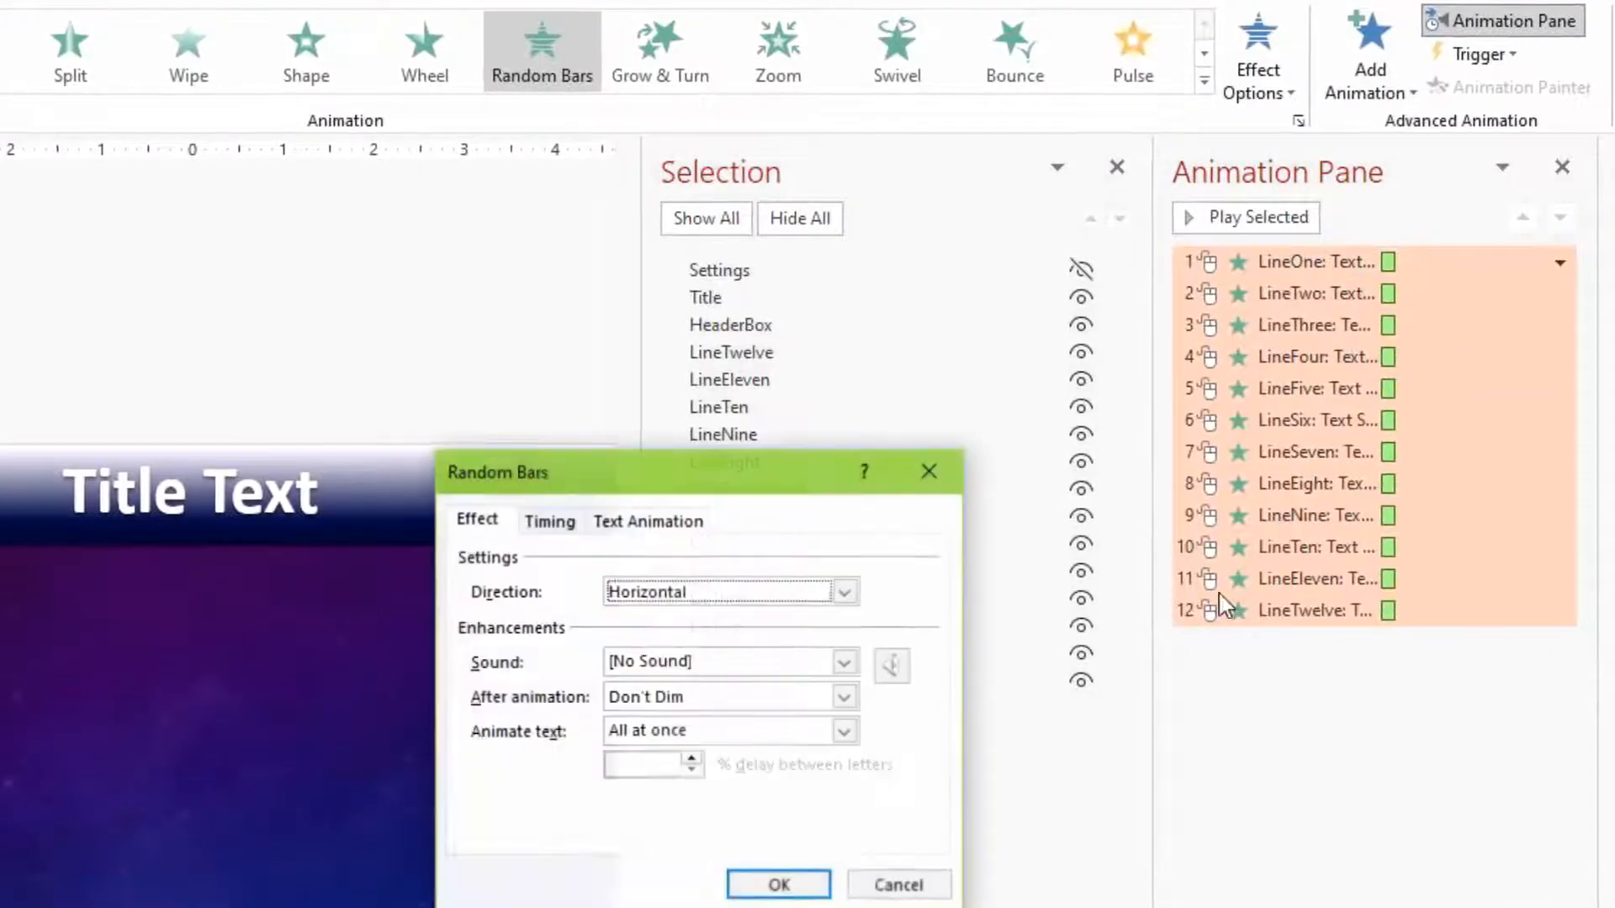
pyautogui.click(680, 739)
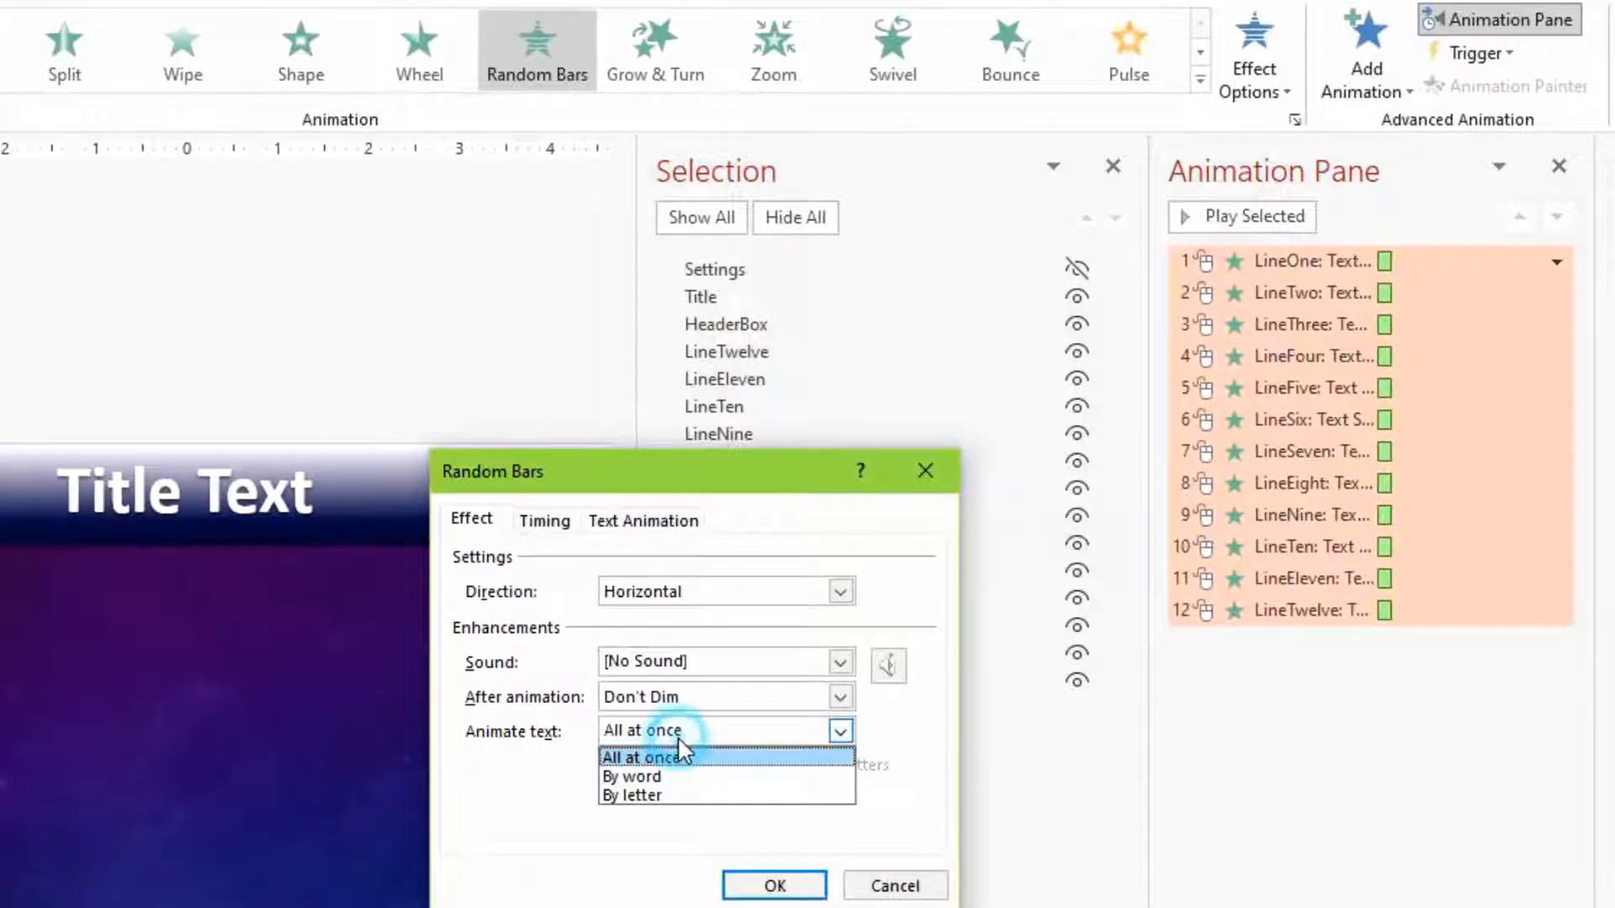
pyautogui.click(688, 795)
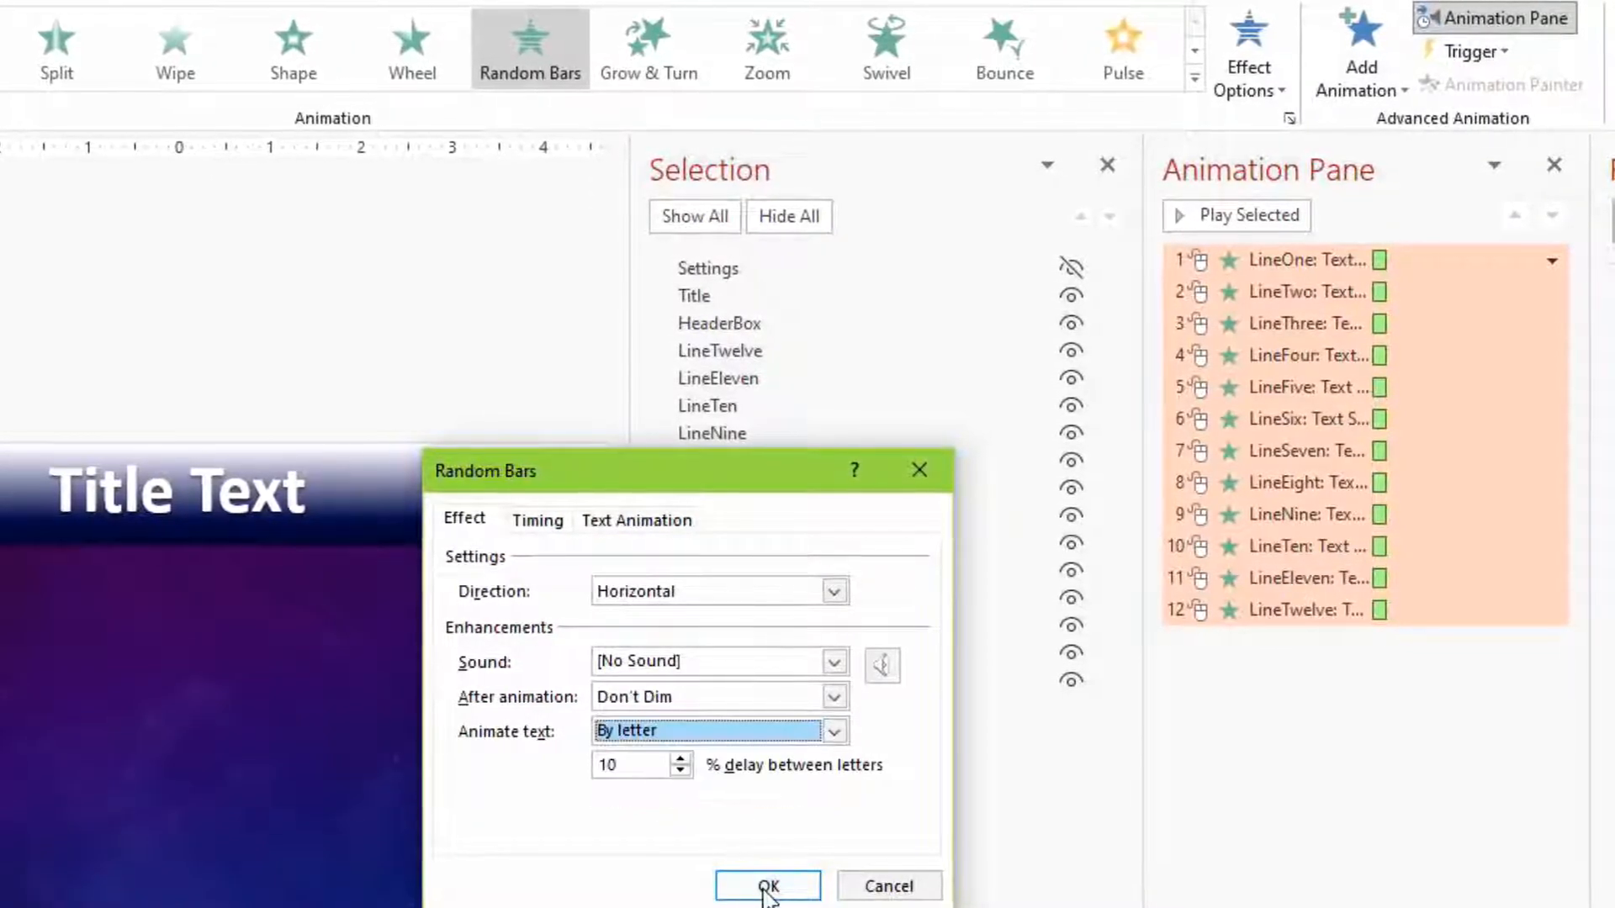
pyautogui.click(680, 770)
pyautogui.click(679, 770)
pyautogui.click(679, 770)
pyautogui.click(680, 770)
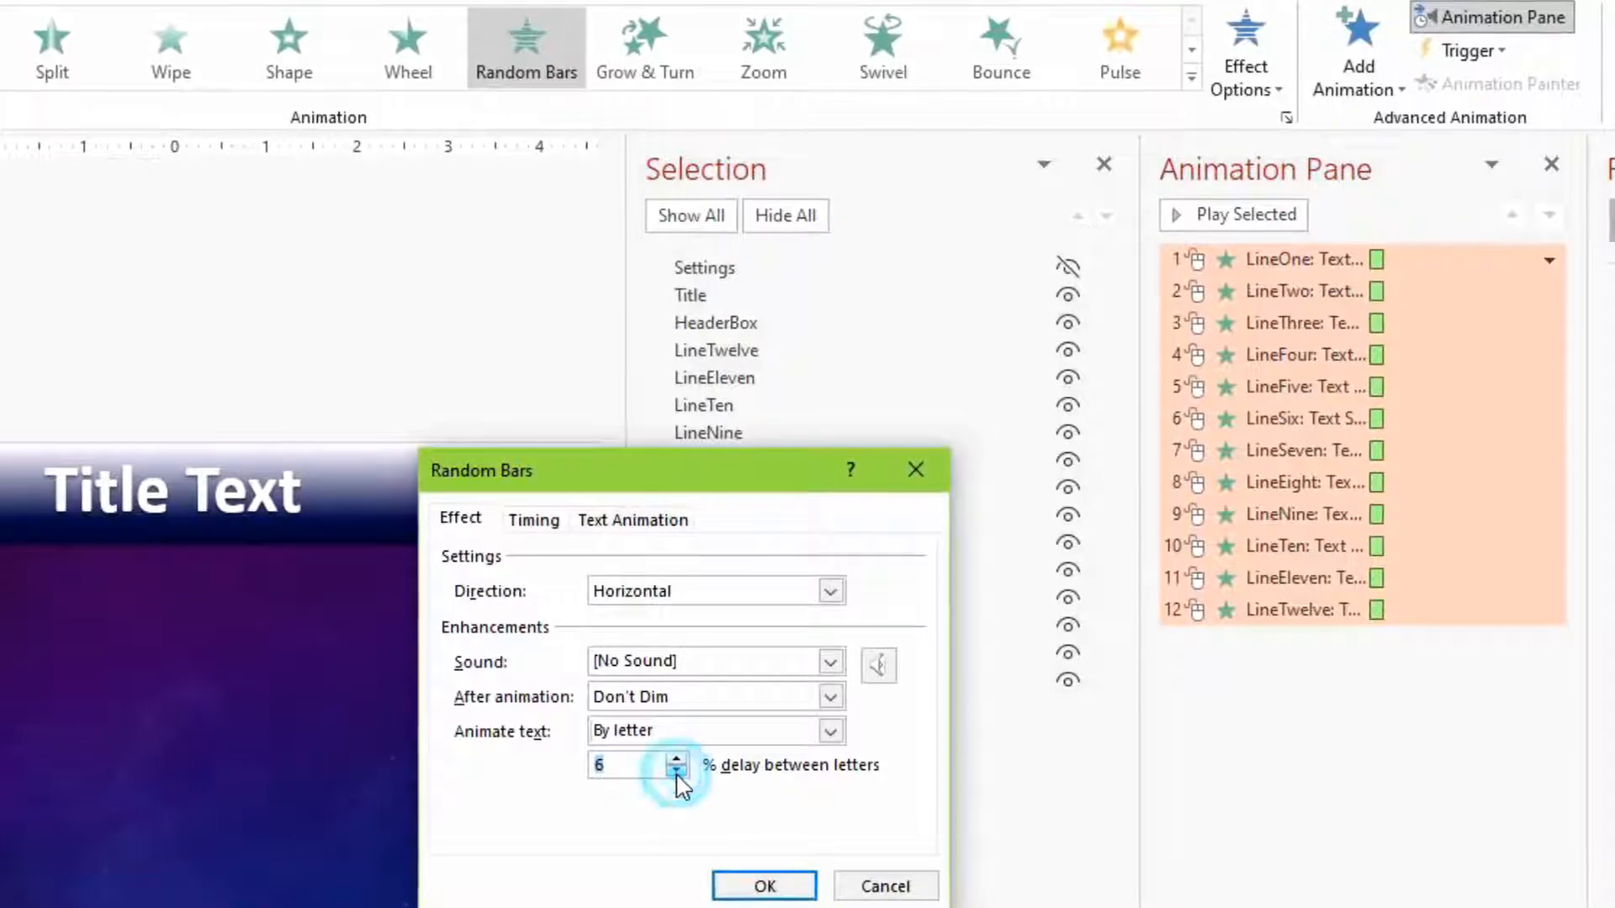
pyautogui.click(676, 772)
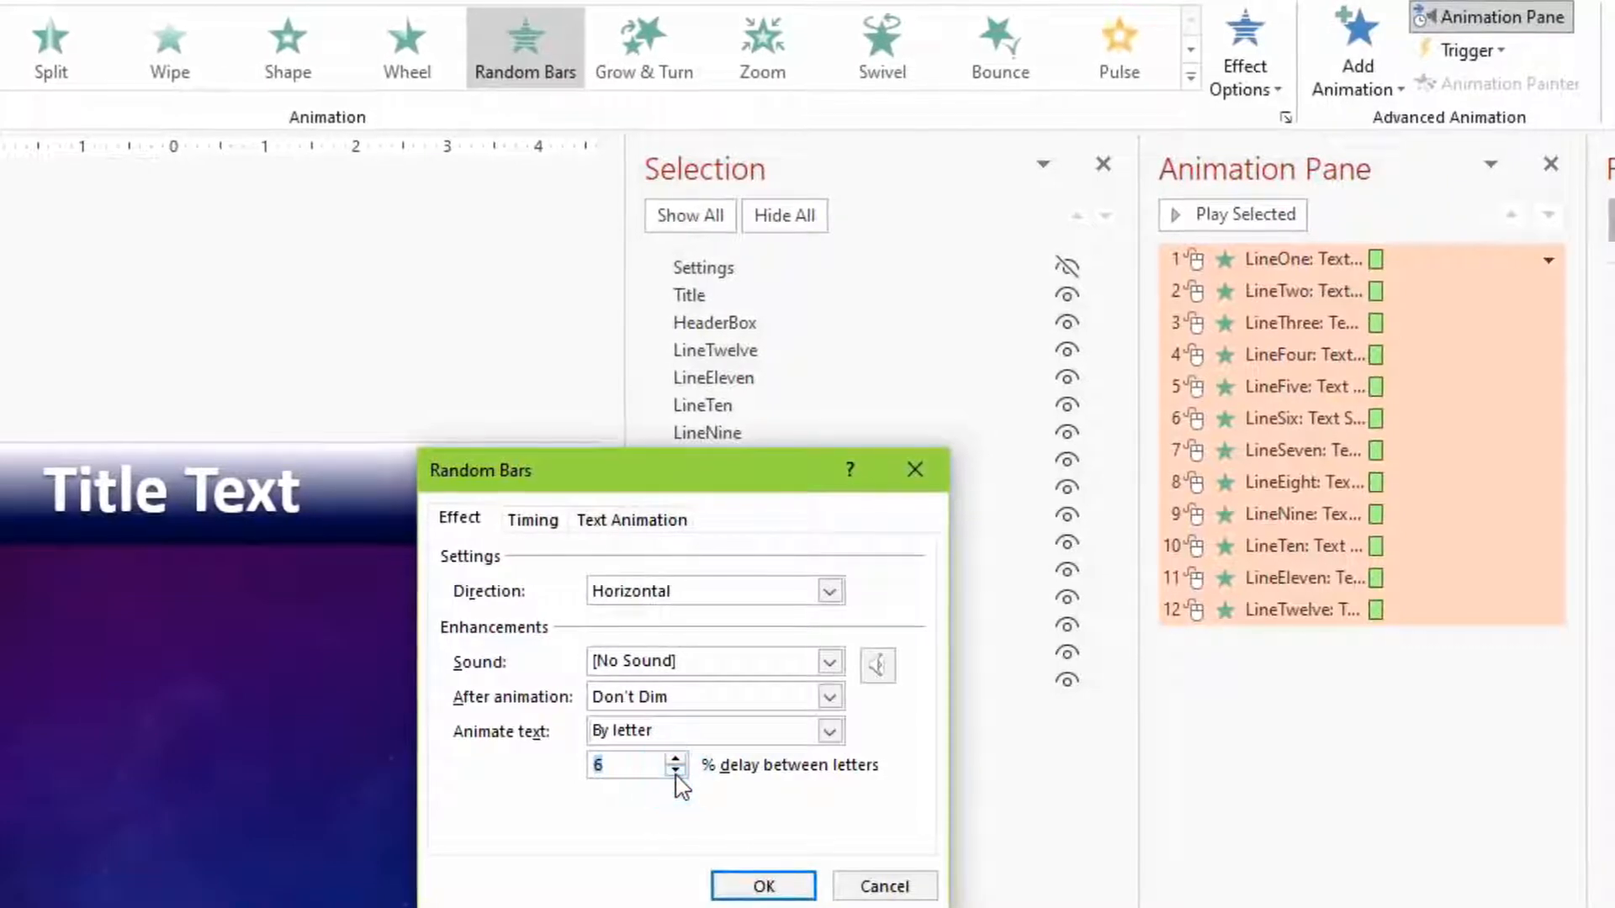
pyautogui.click(761, 888)
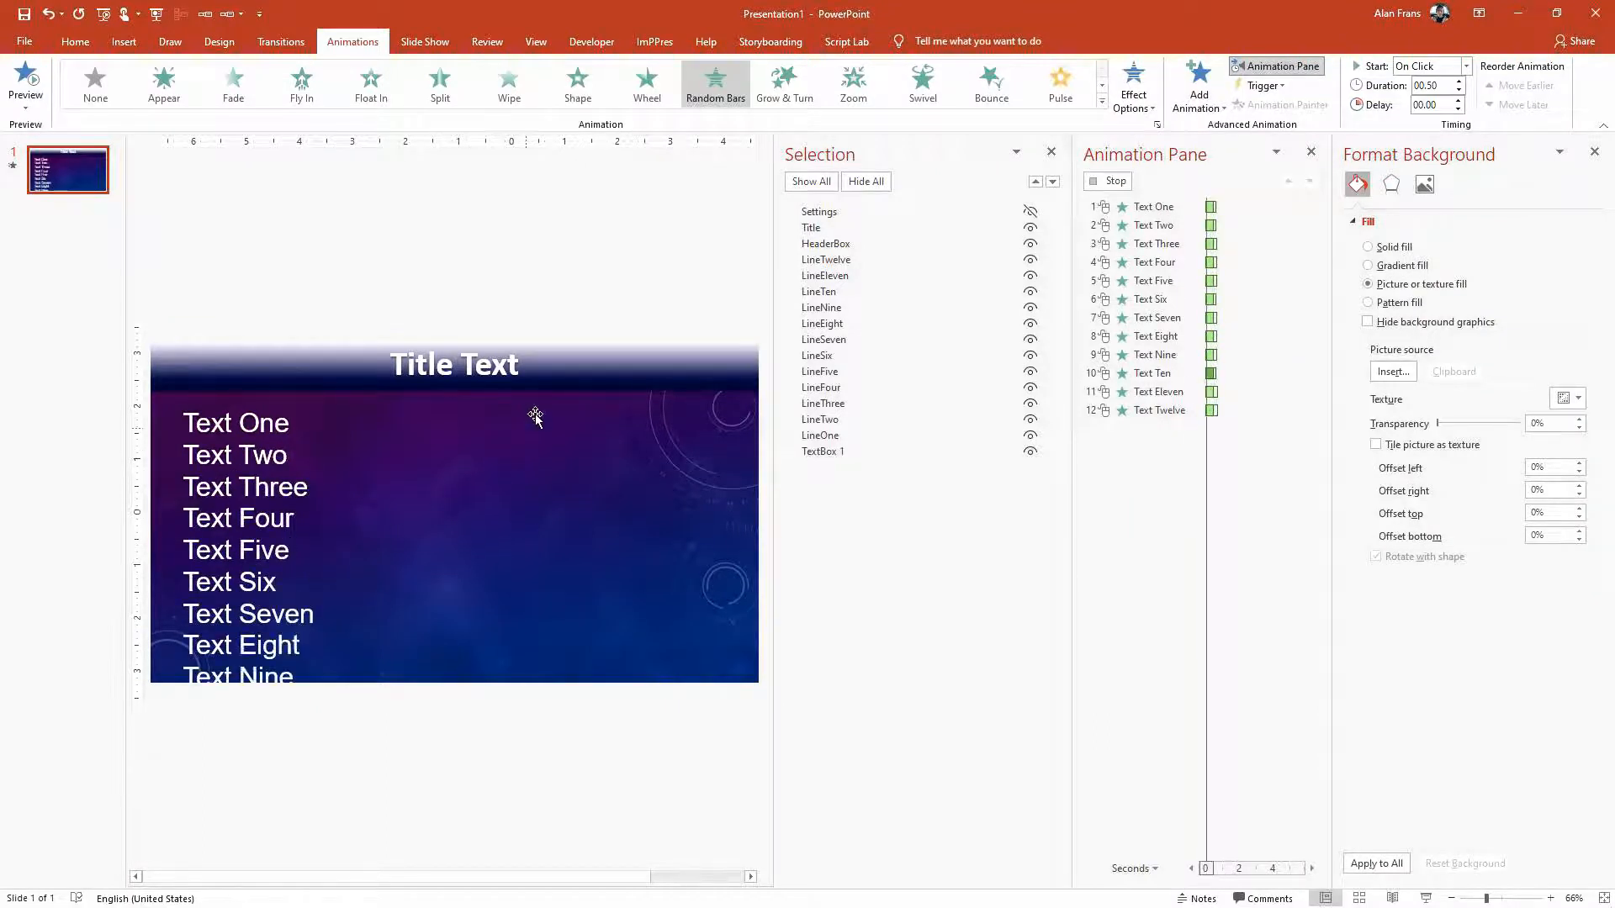
# Step: Set only the LineOne animation to start With Previous
pyautogui.click(1133, 206)
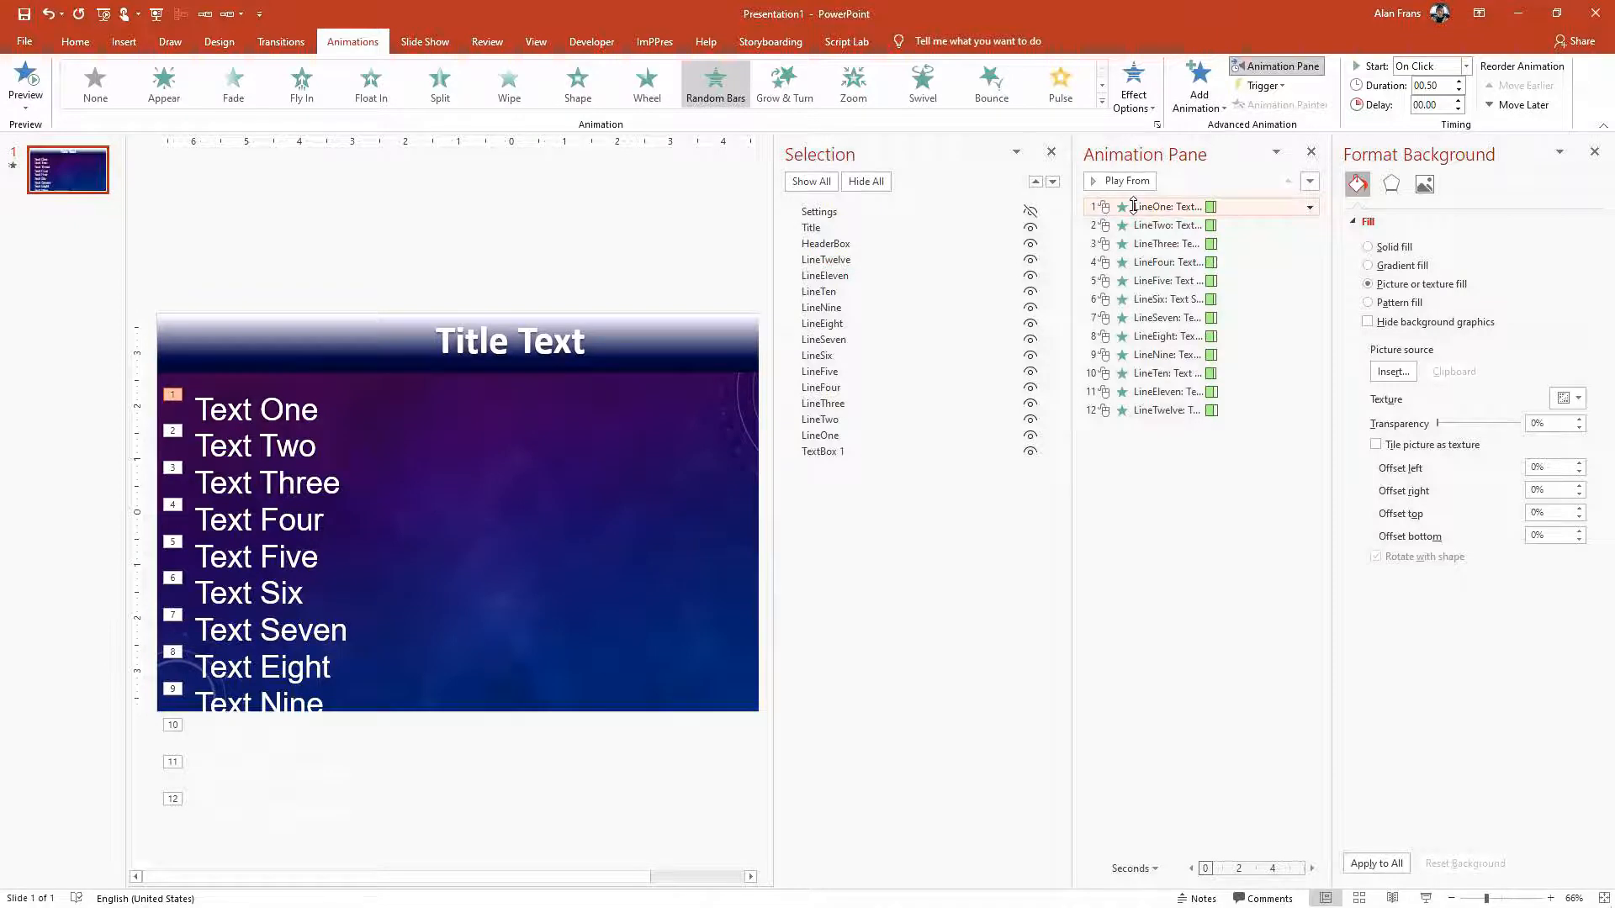
pyautogui.rightClick(1134, 207)
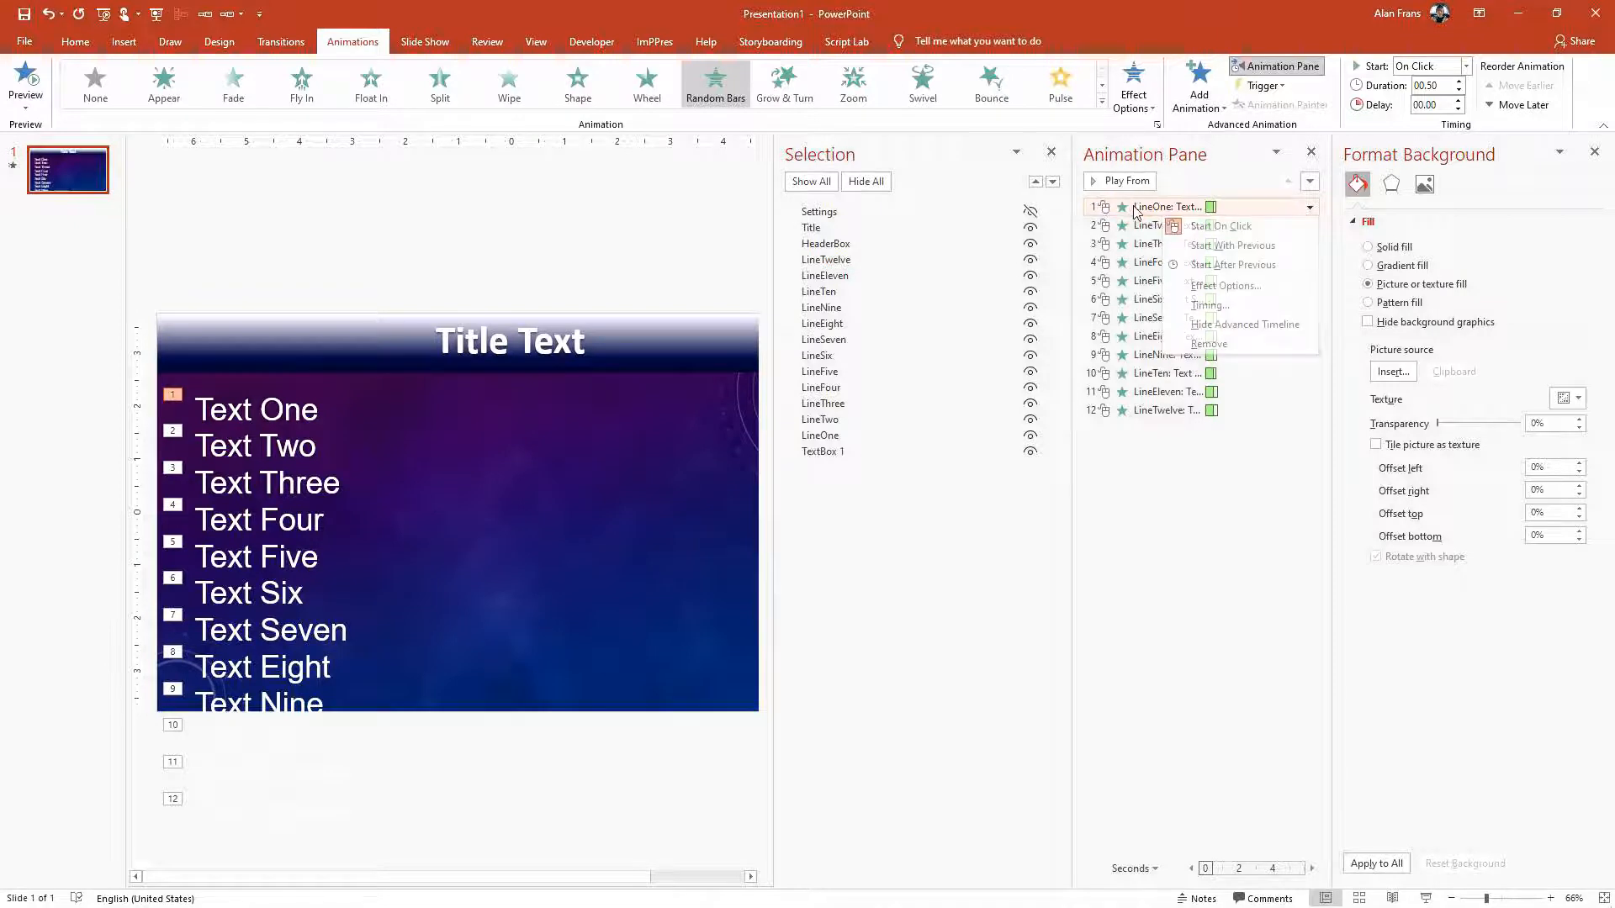
pyautogui.click(1216, 247)
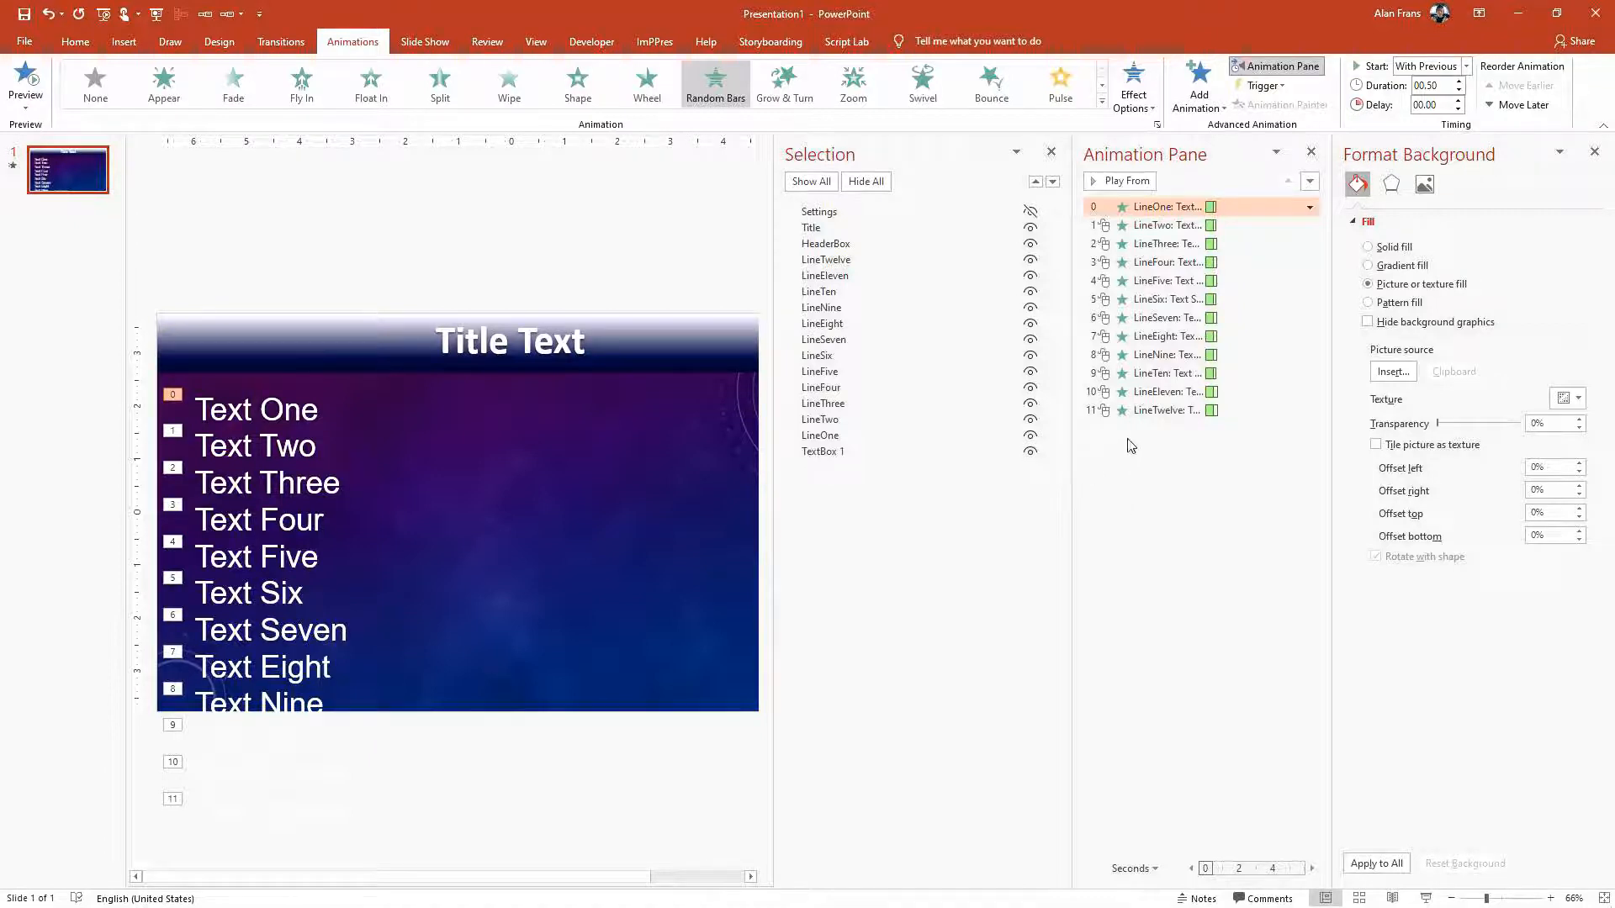
# Step: Give the Title a Fade entrance animation that starts With Previous and place it first in the animation order, above LineOne
pyautogui.click(591, 340)
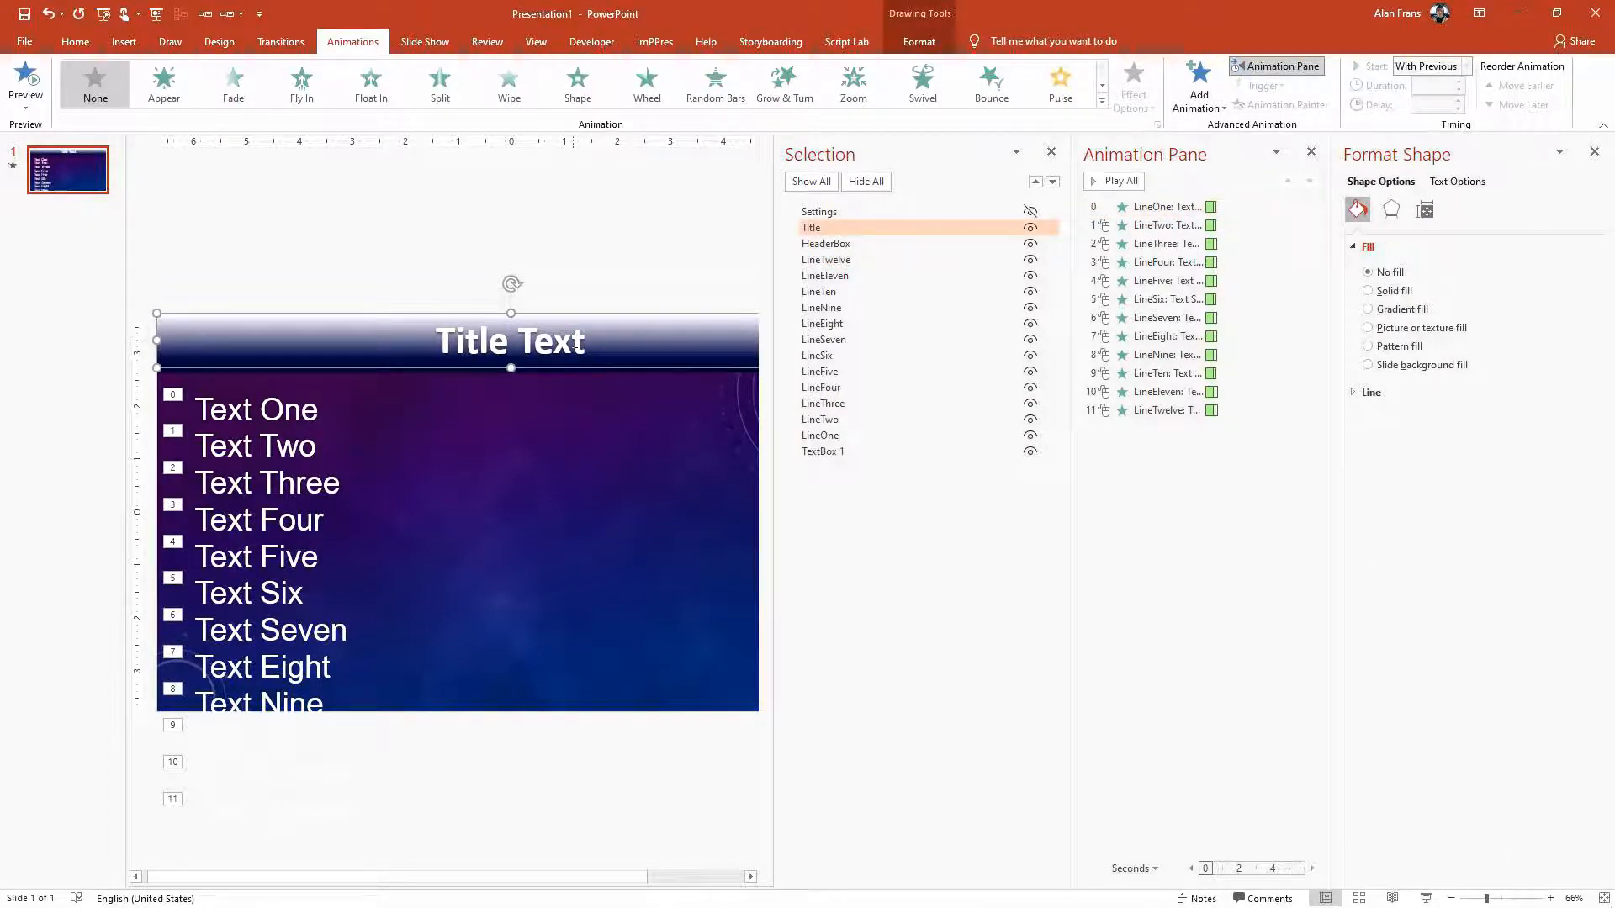
pyautogui.click(234, 84)
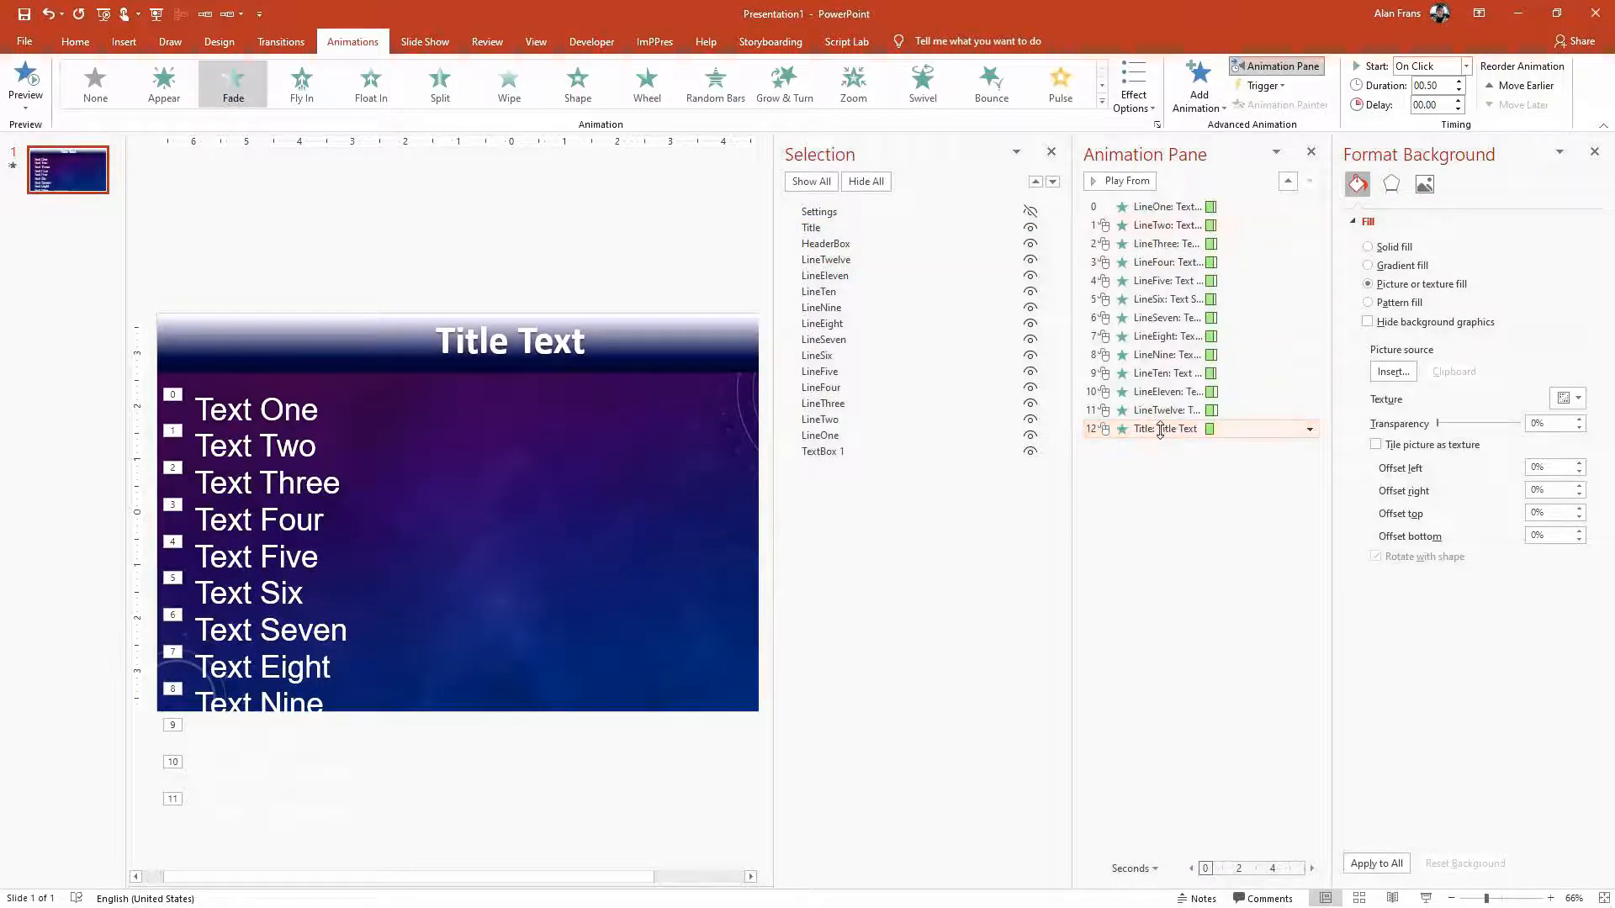
pyautogui.rightClick(1161, 431)
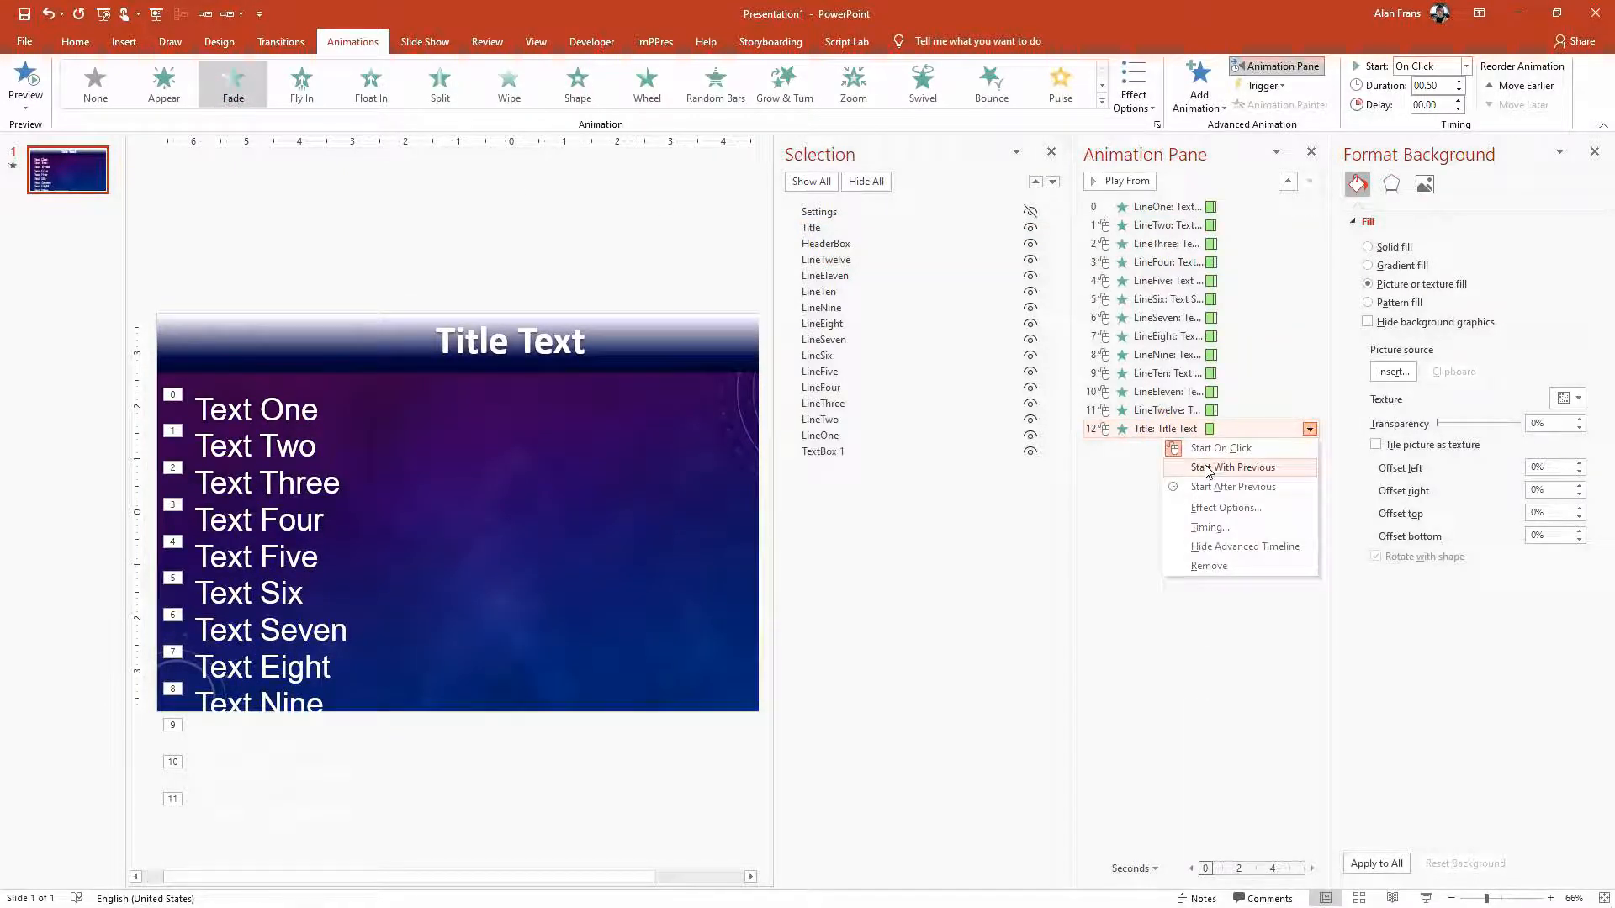
pyautogui.click(1207, 469)
pyautogui.moveTo(1164, 427); pyautogui.dragTo(1151, 198)
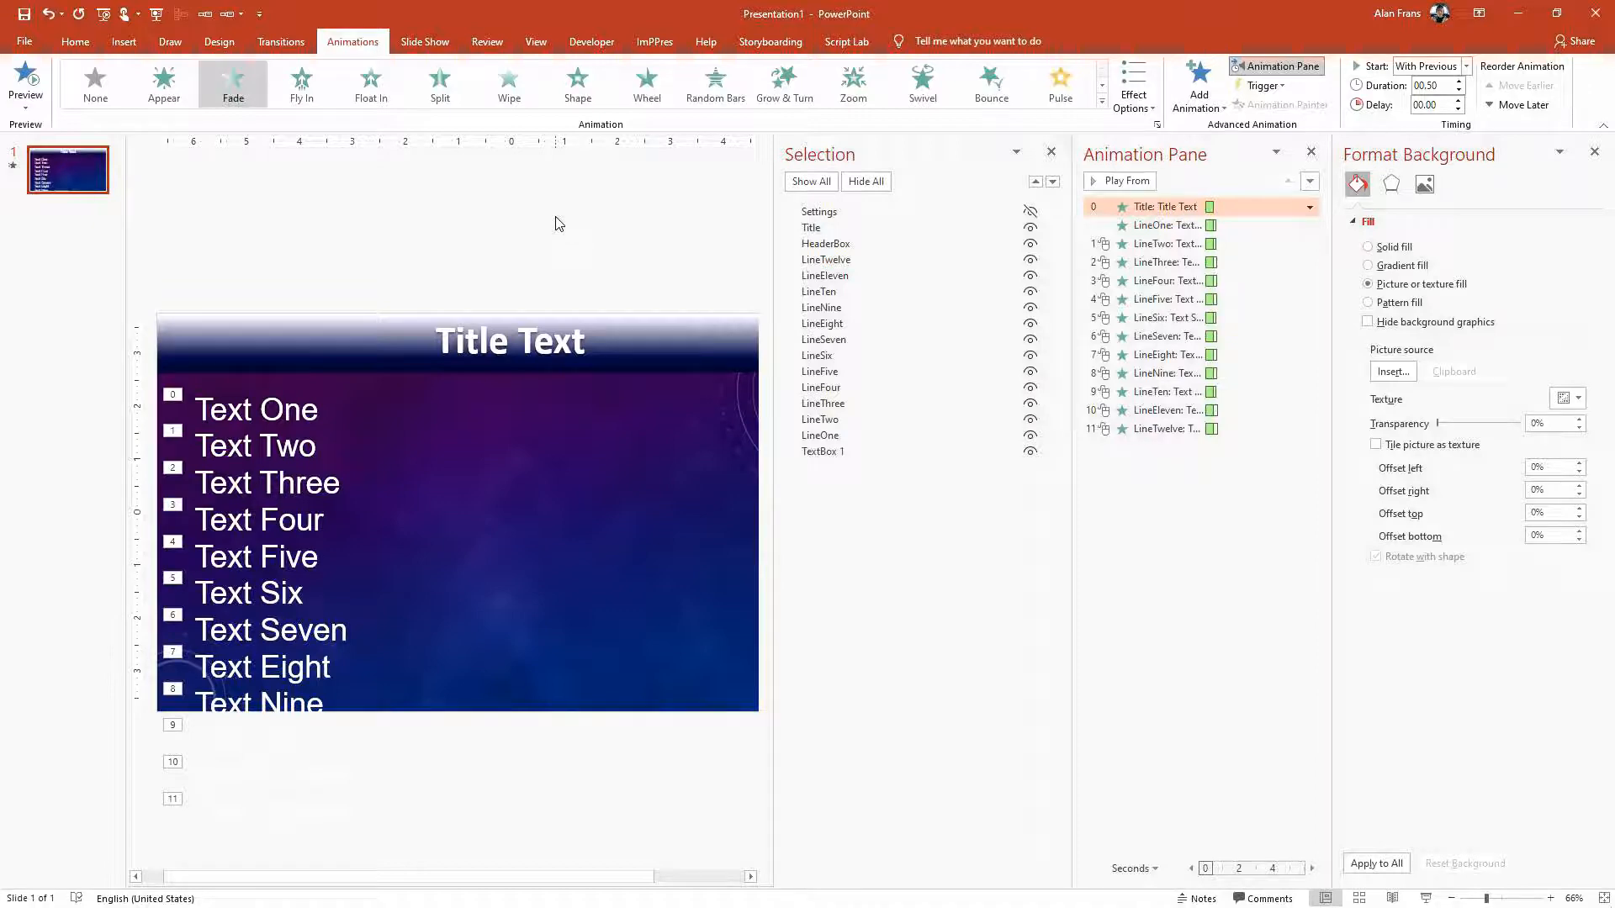
# Step: Run the slide show and advance through the text line animations, then return to editing
pyautogui.press('F5')
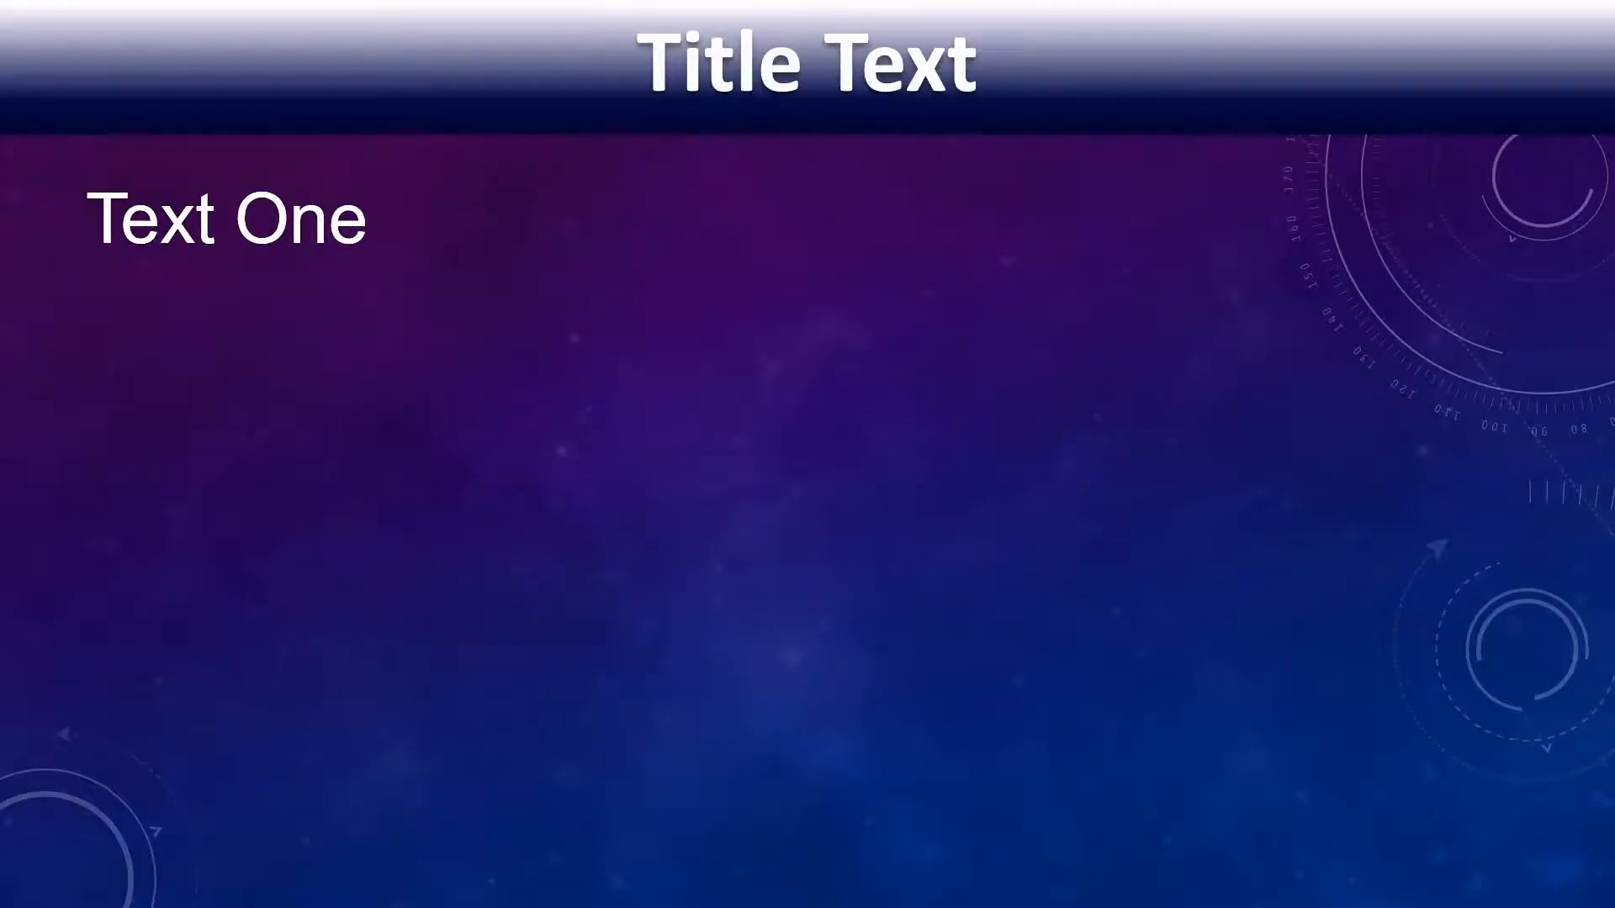
pyautogui.press('Right')
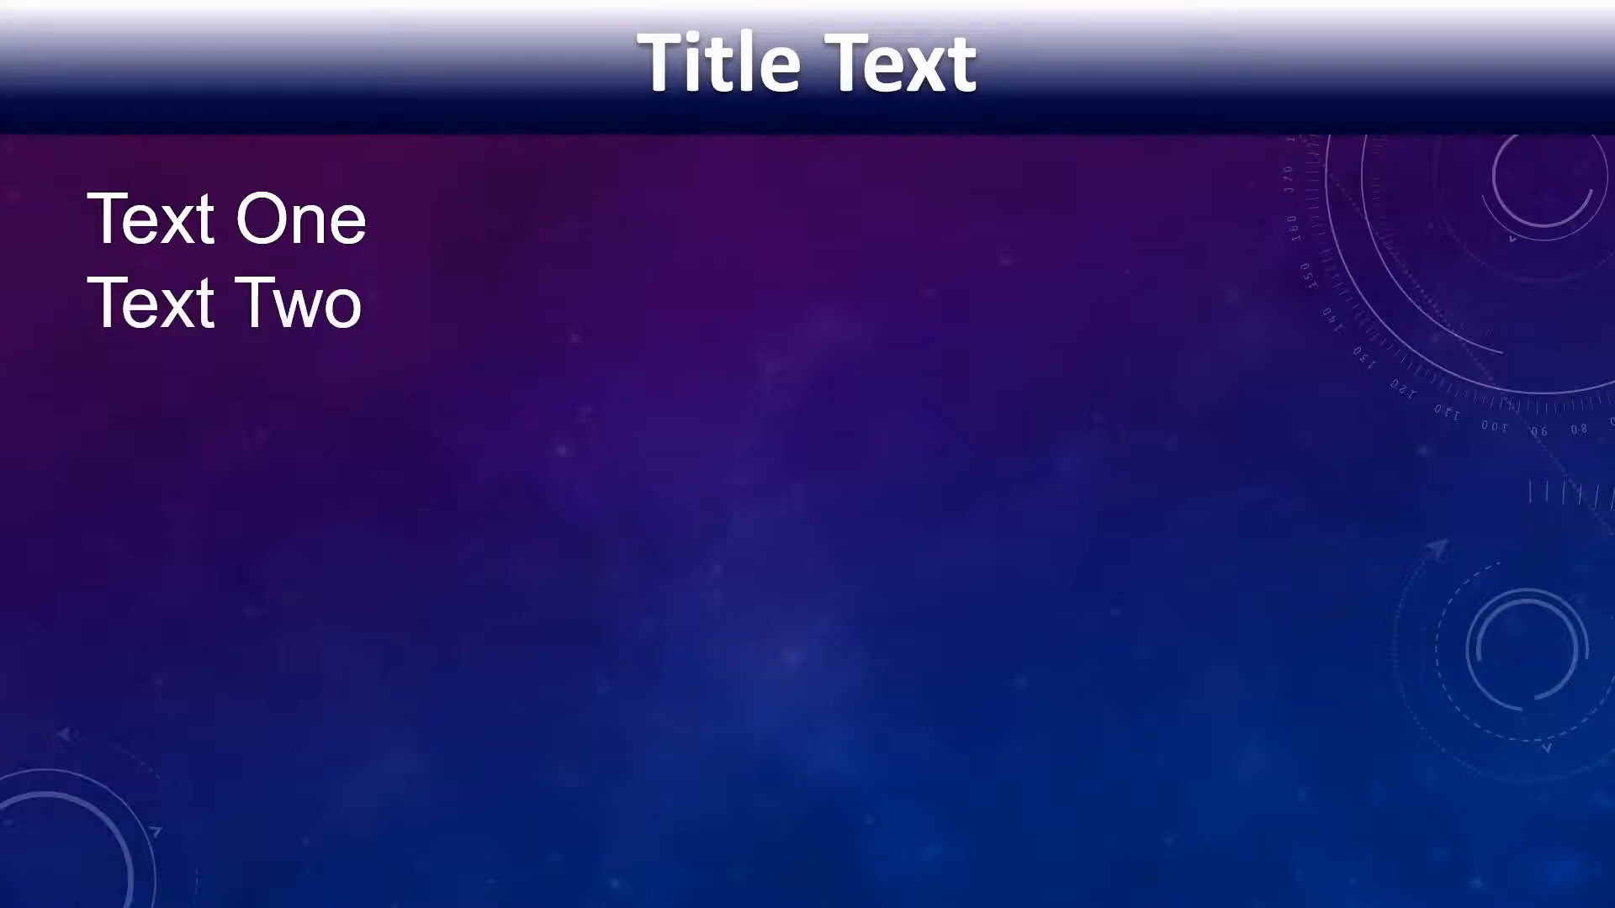
pyautogui.press('Right')
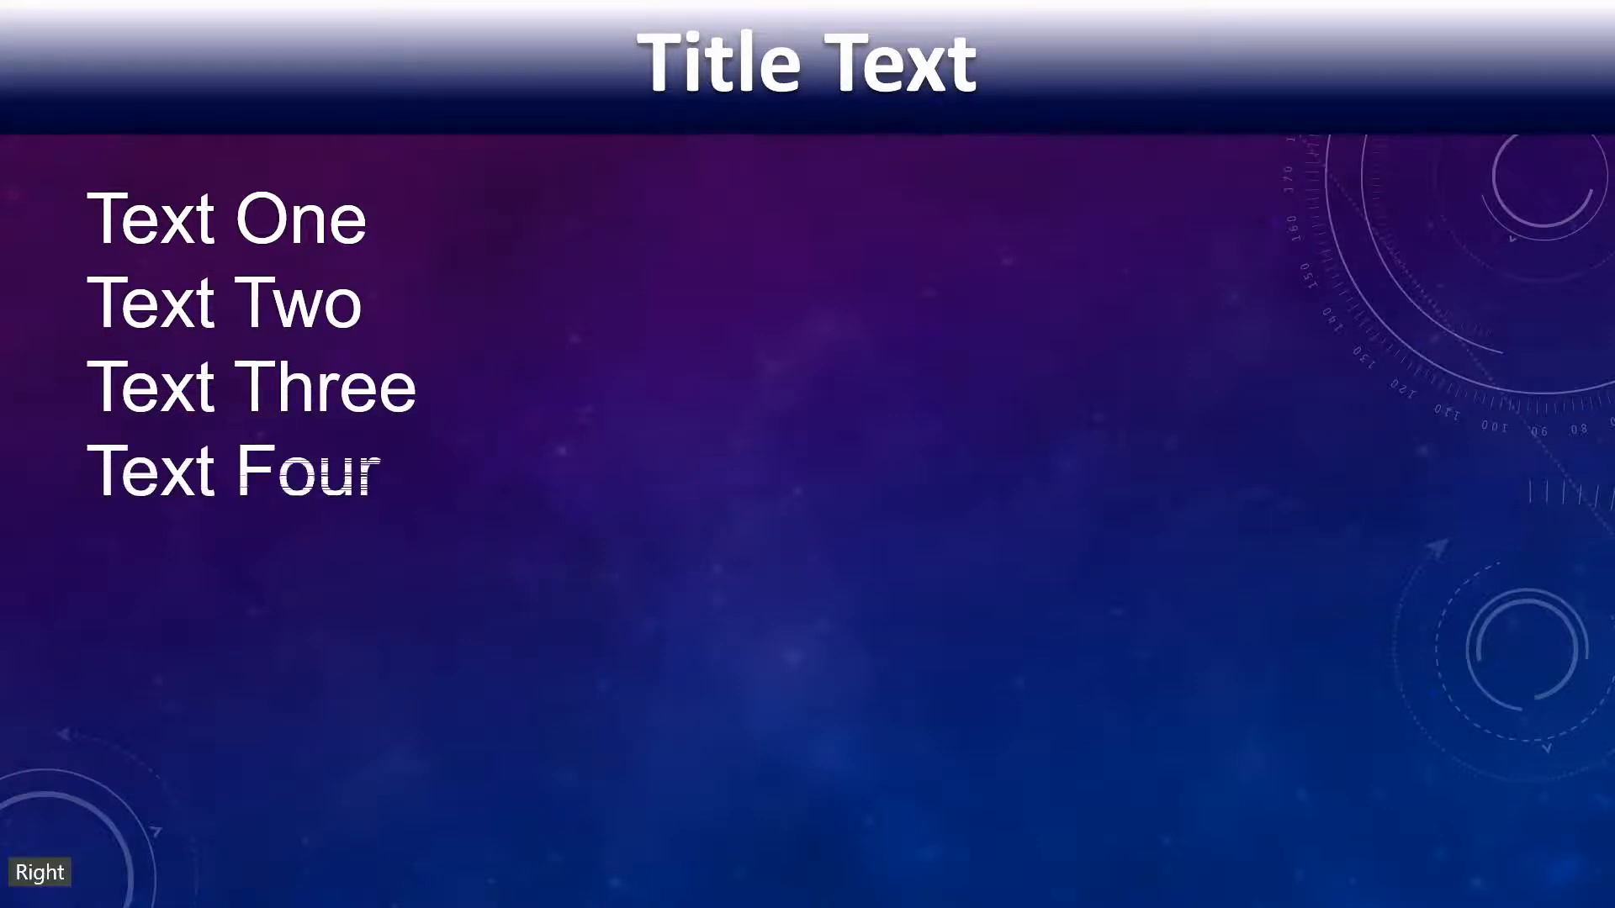
pyautogui.press('Right')
pyautogui.press('Right')
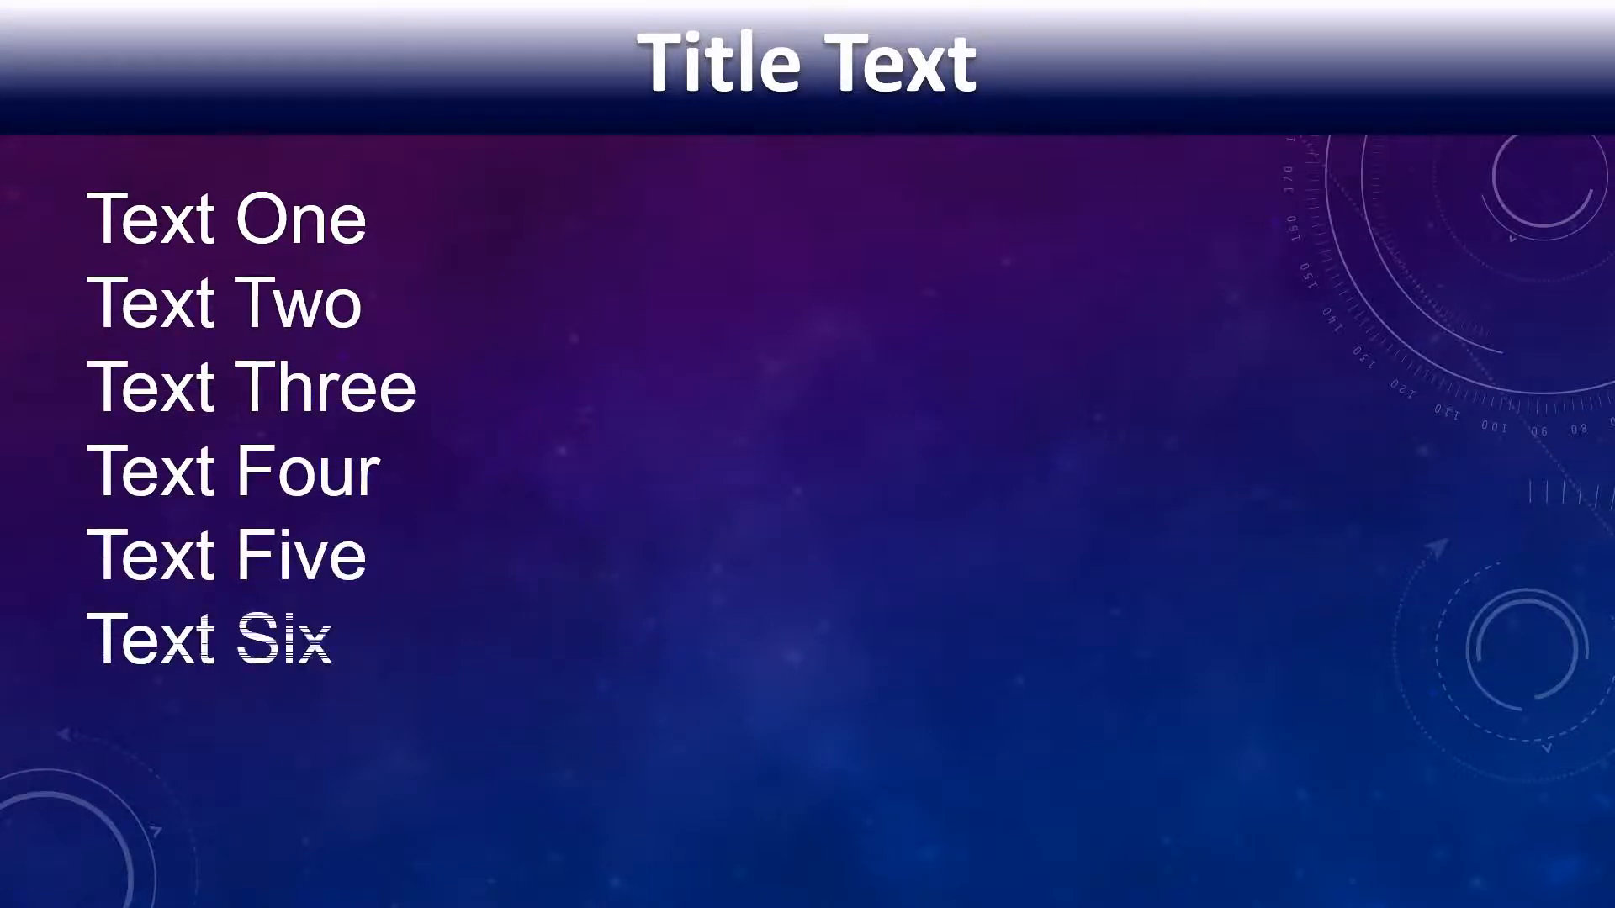
pyautogui.press('Right')
pyautogui.press('Escape')
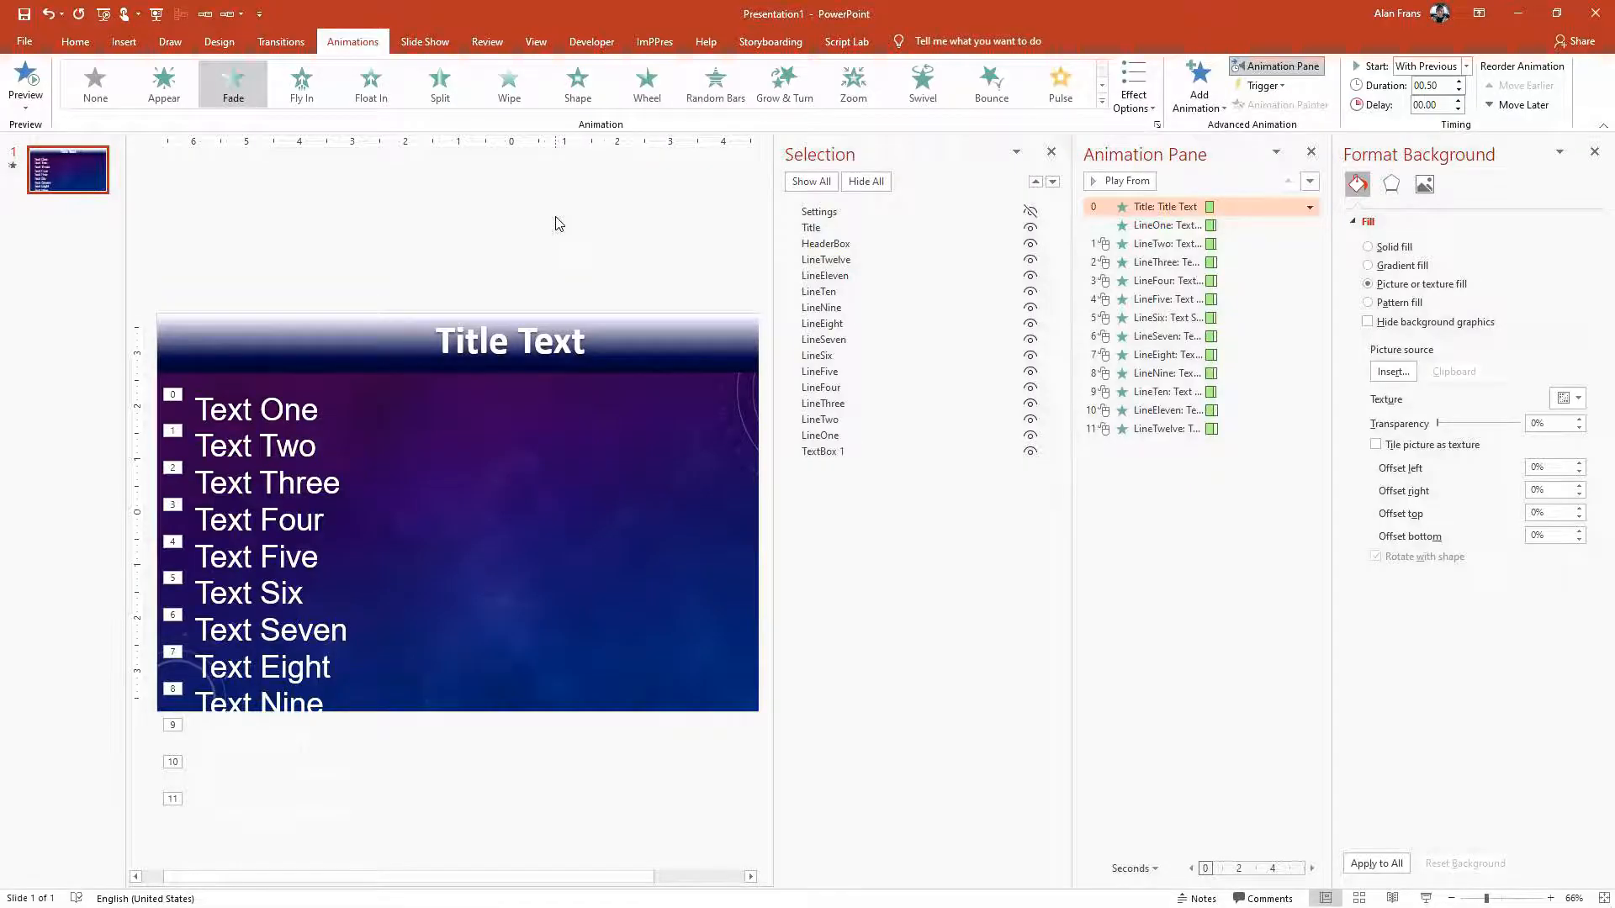
# Step: Apply the Random Bars transition to the slide with the Horizontal effect option
pyautogui.click(553, 225)
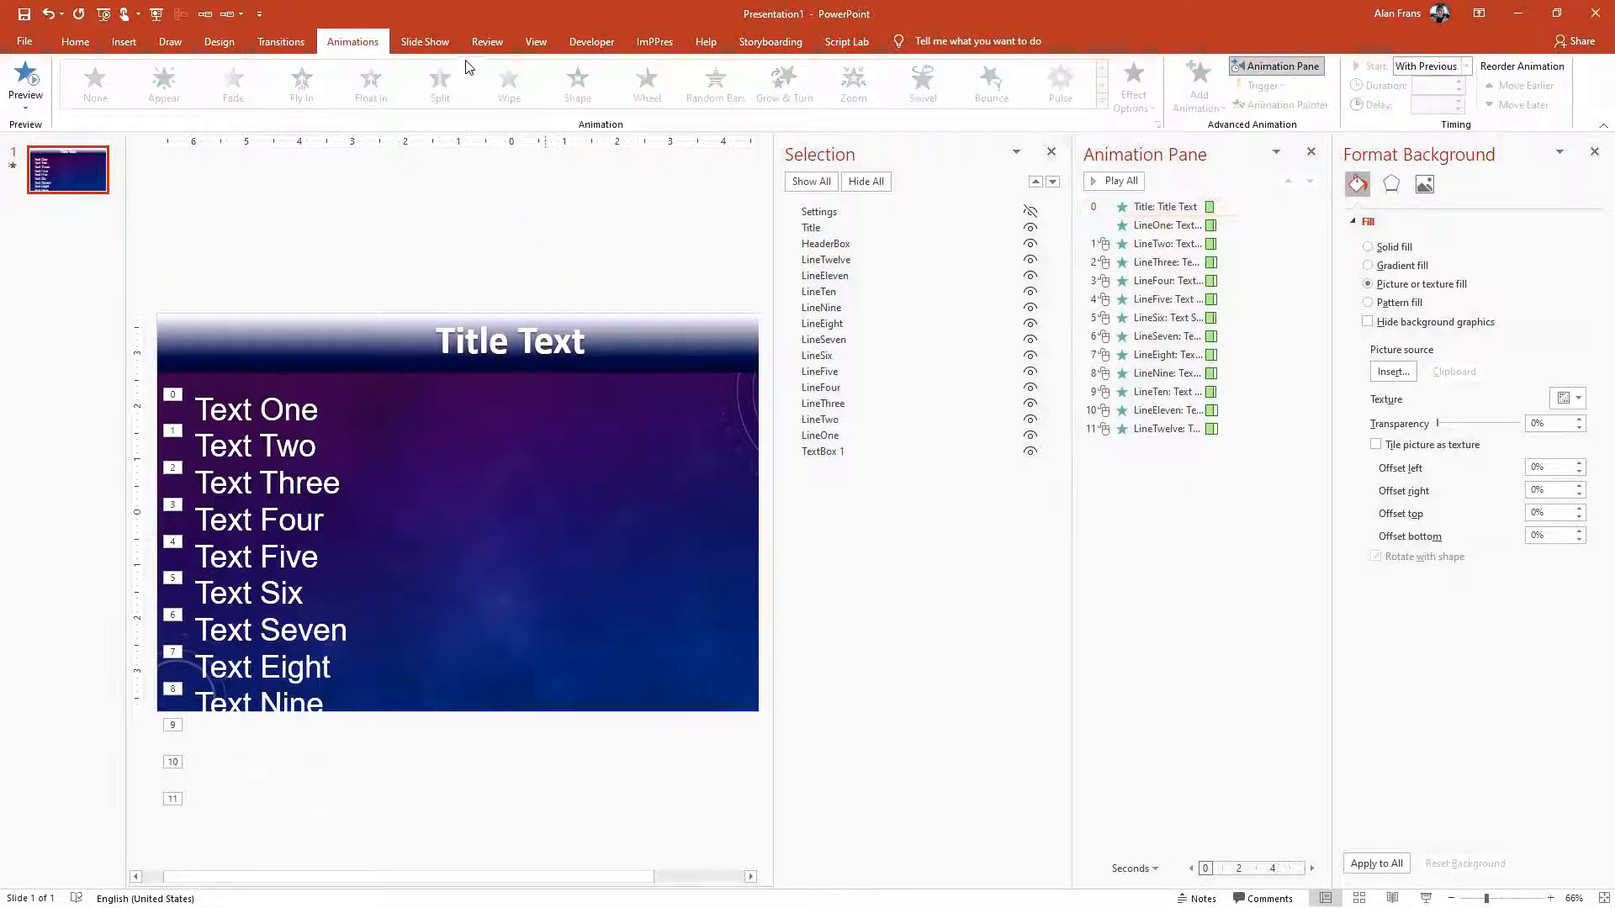
pyautogui.click(291, 46)
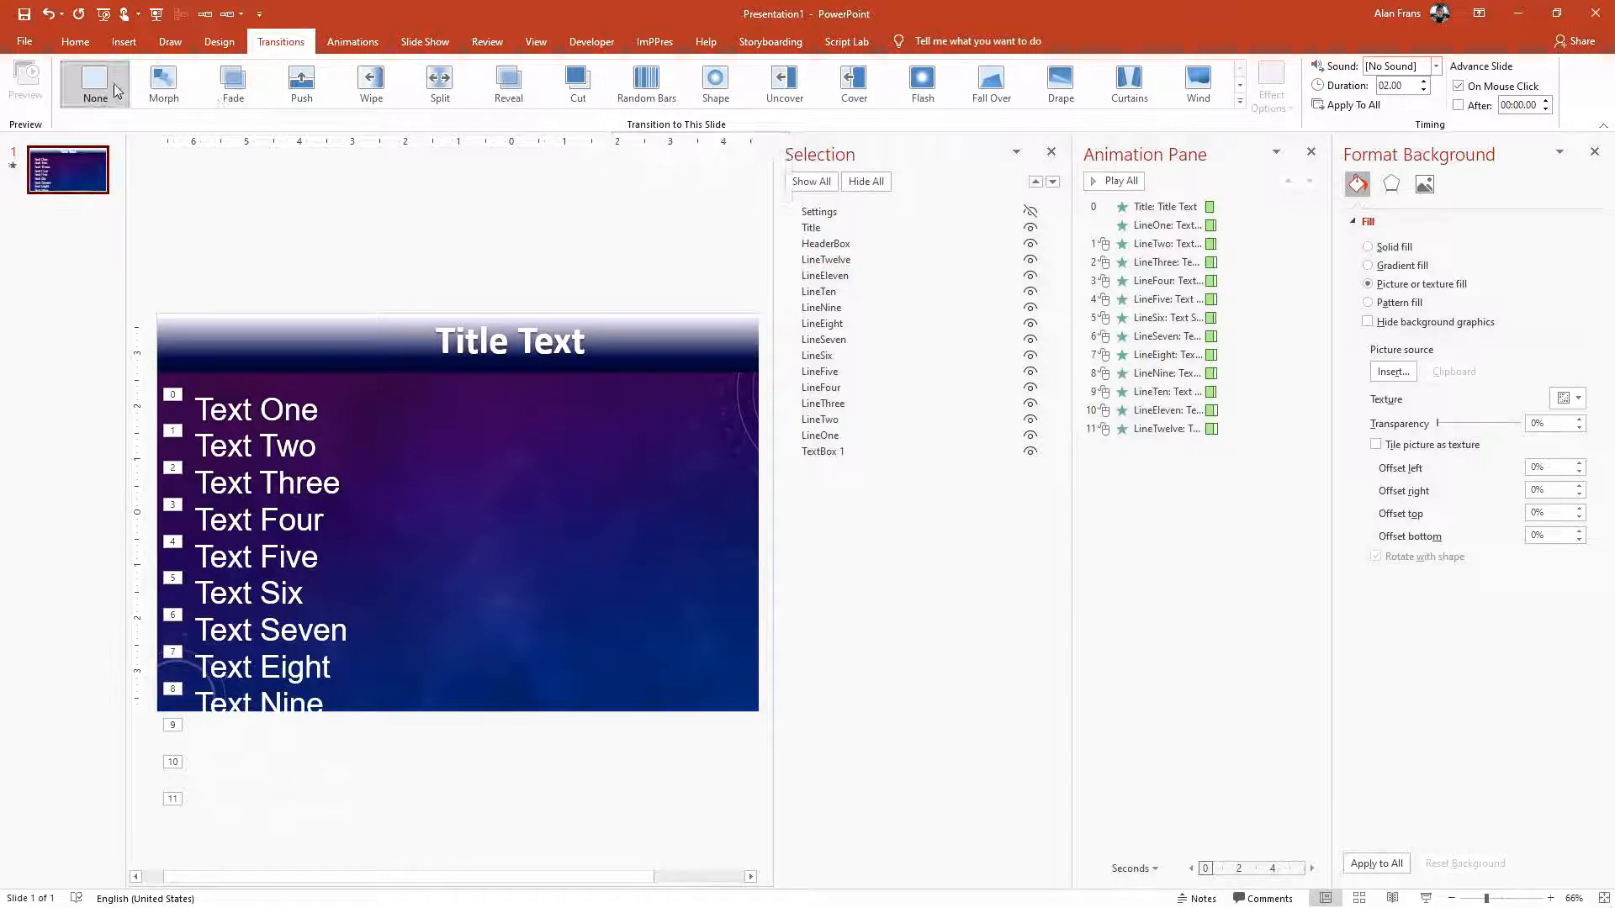
pyautogui.click(634, 90)
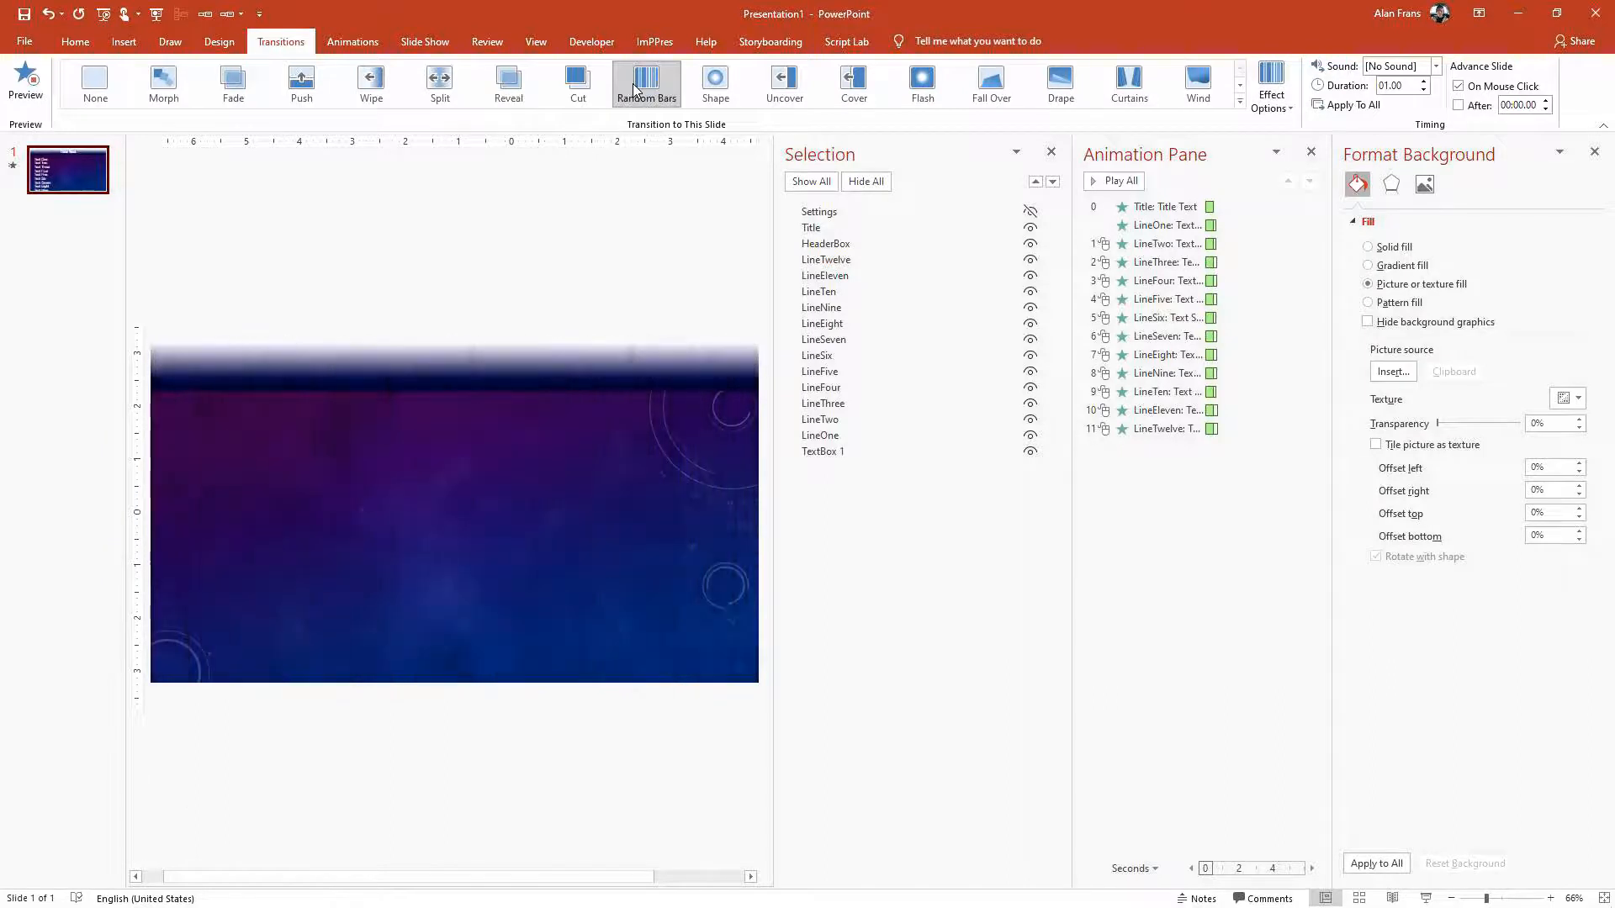
pyautogui.click(1271, 105)
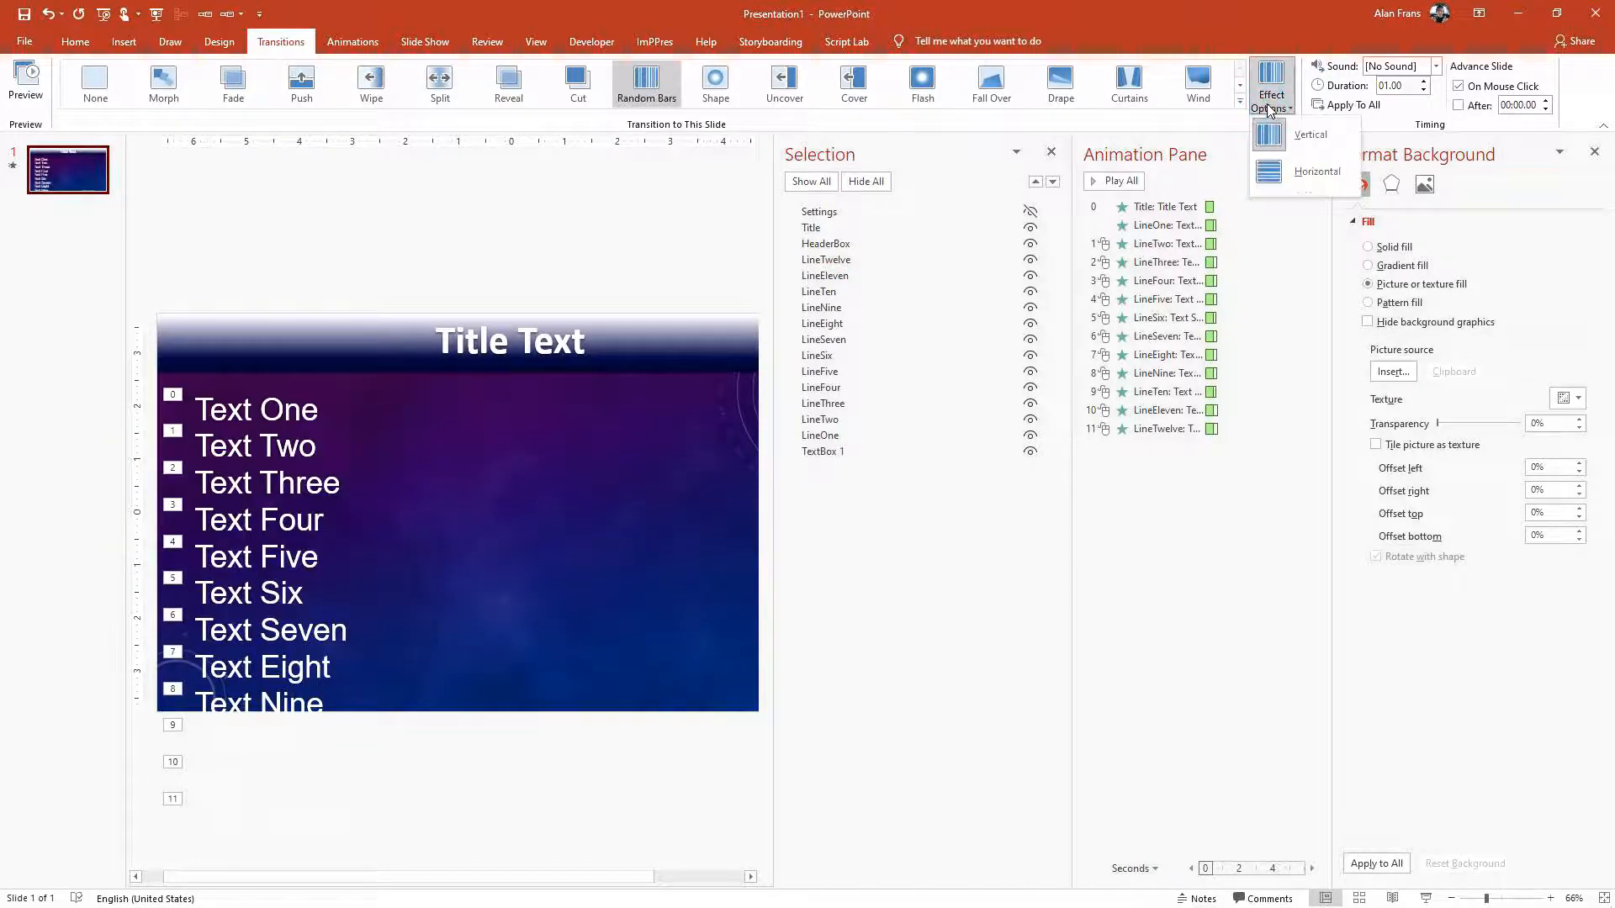
pyautogui.click(1300, 174)
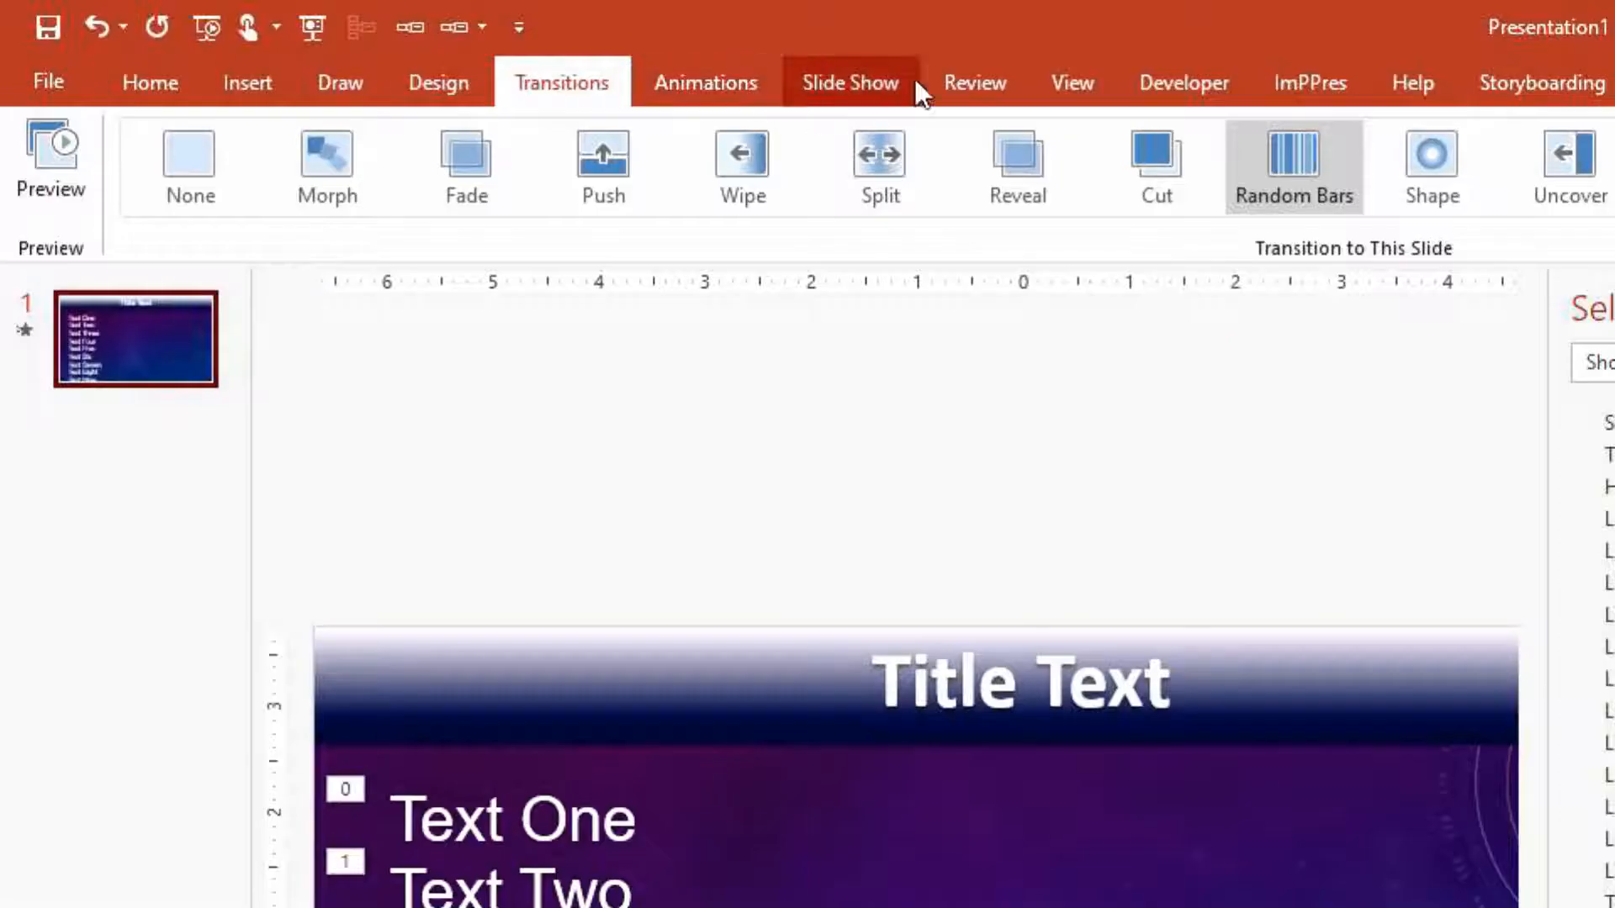
# Step: Save the slide as an ImPPres template file (*.pot) named DarkBulePurpleBackground in the impres folder
pyautogui.click(645, 42)
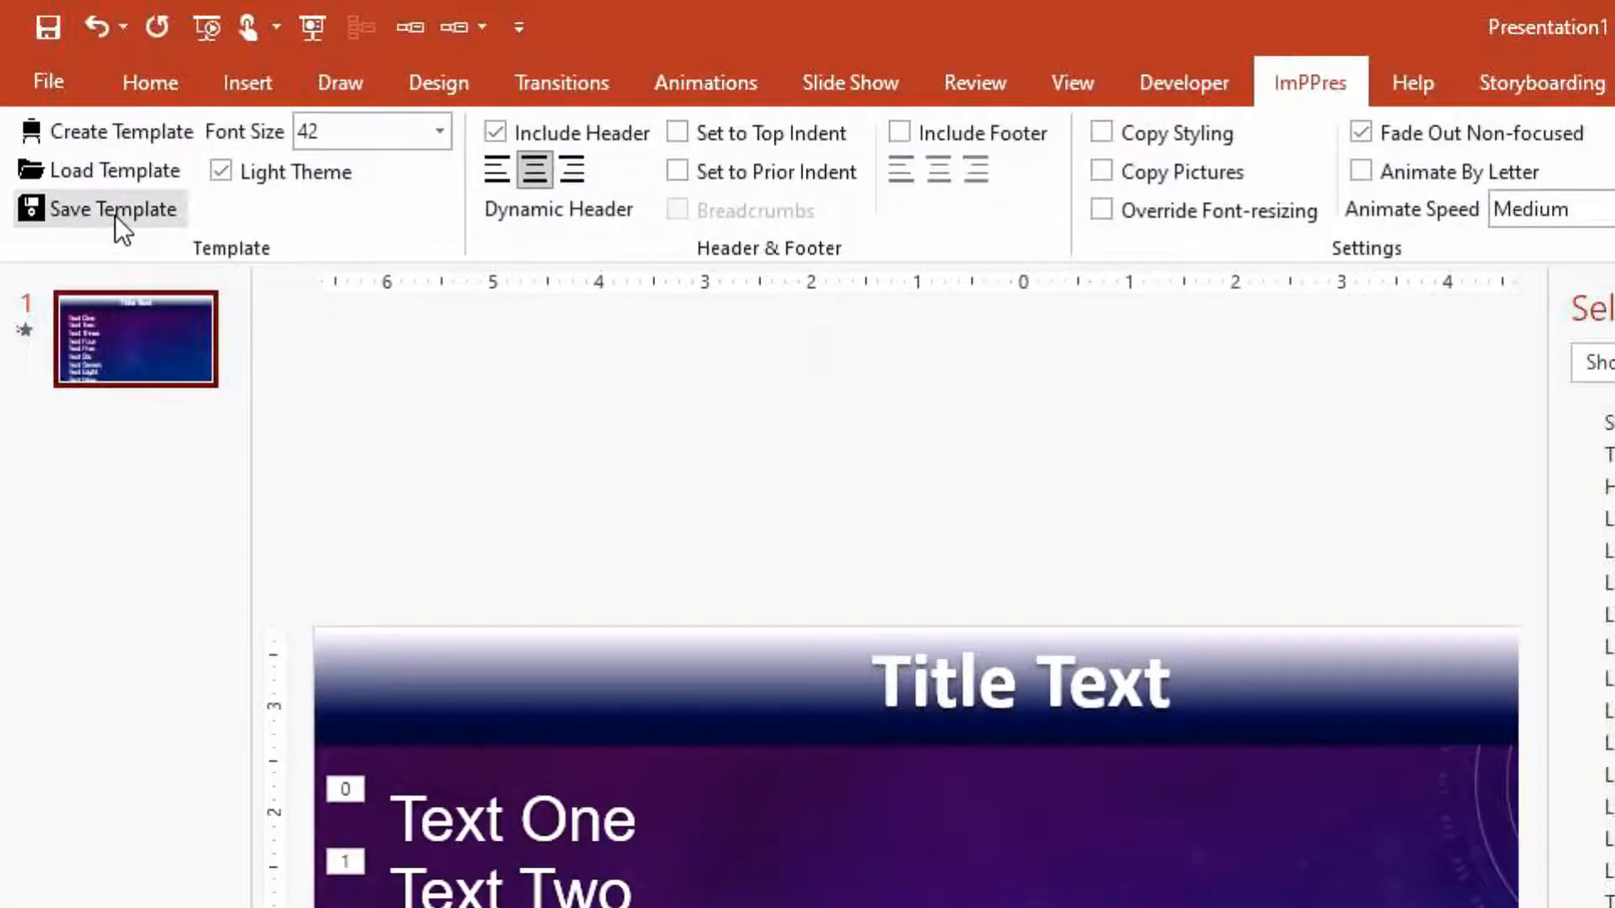
pyautogui.click(114, 210)
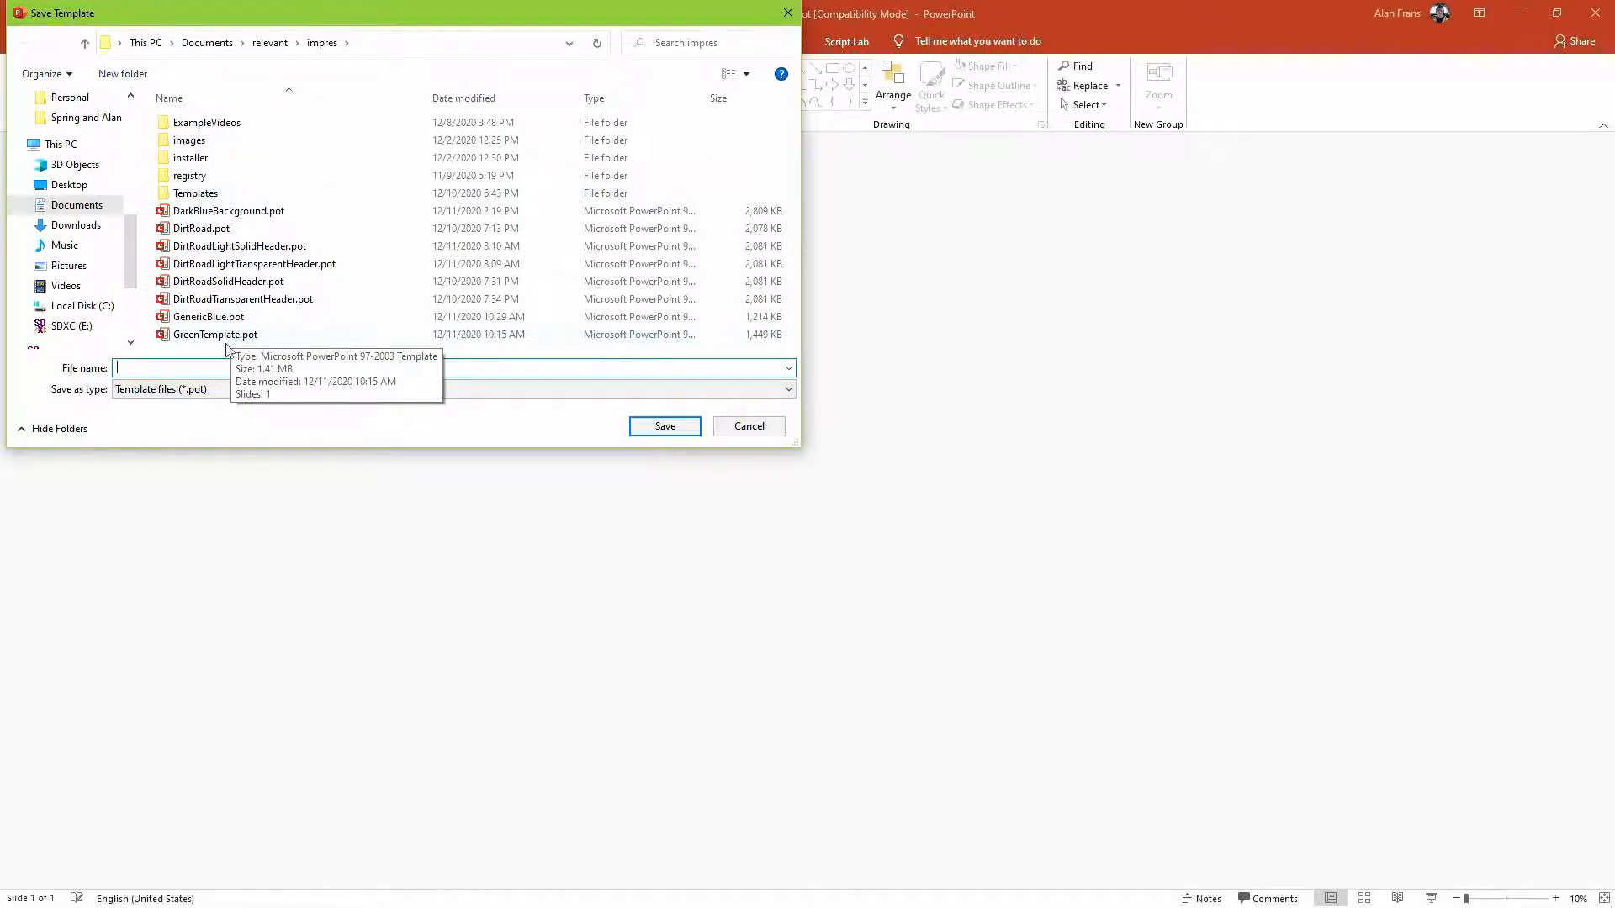
pyautogui.click(197, 366)
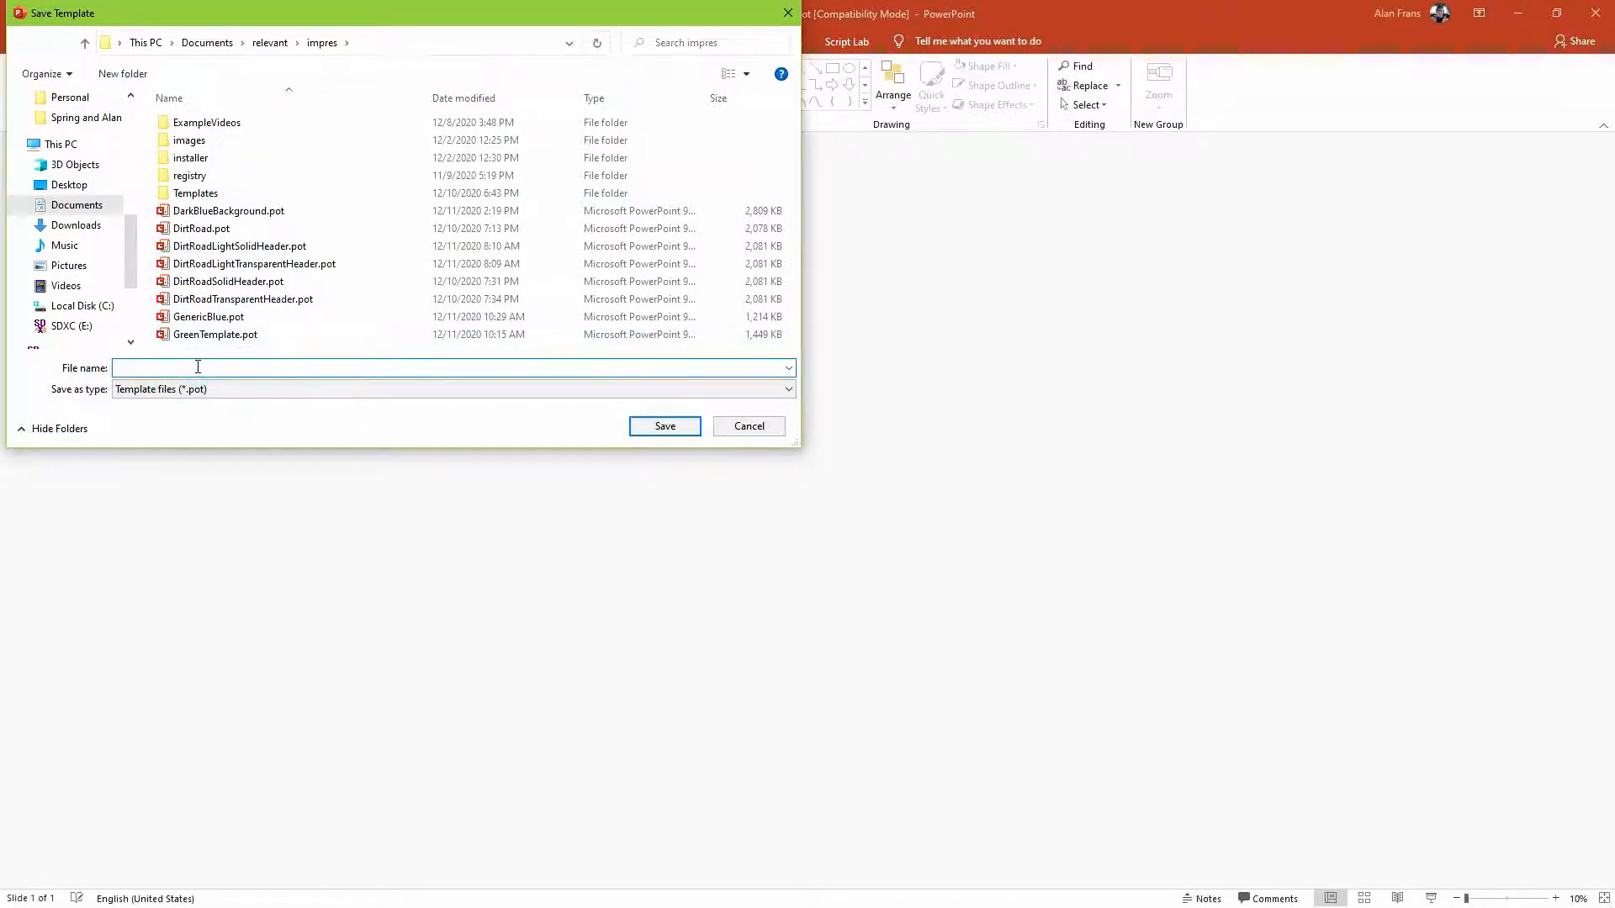
pyautogui.write('Dark')
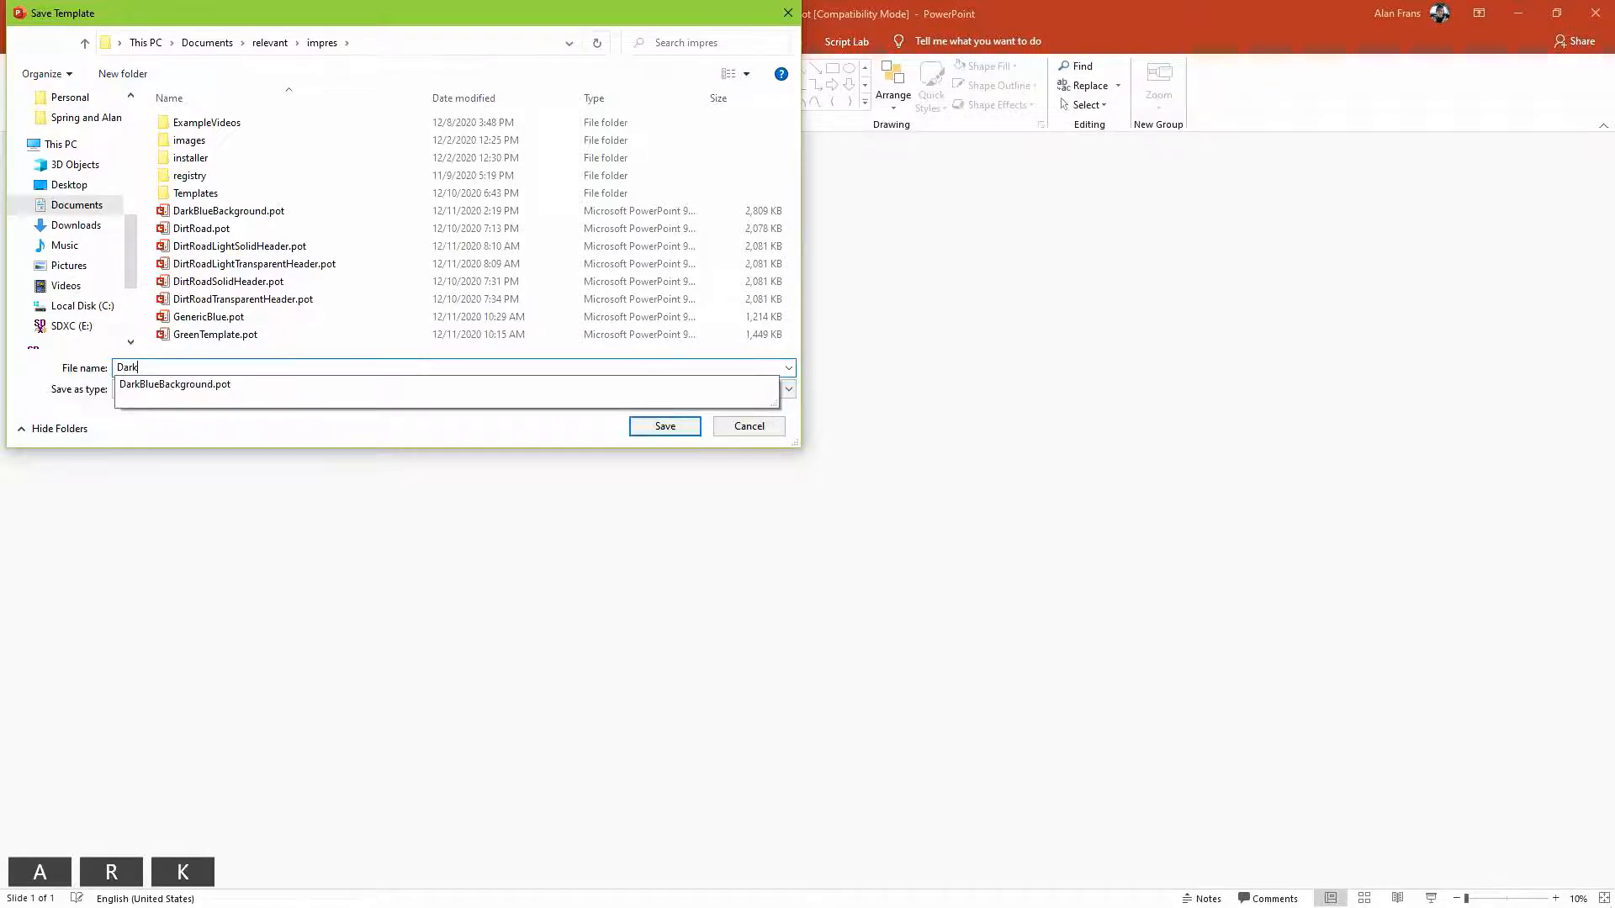
pyautogui.write('BuleP')
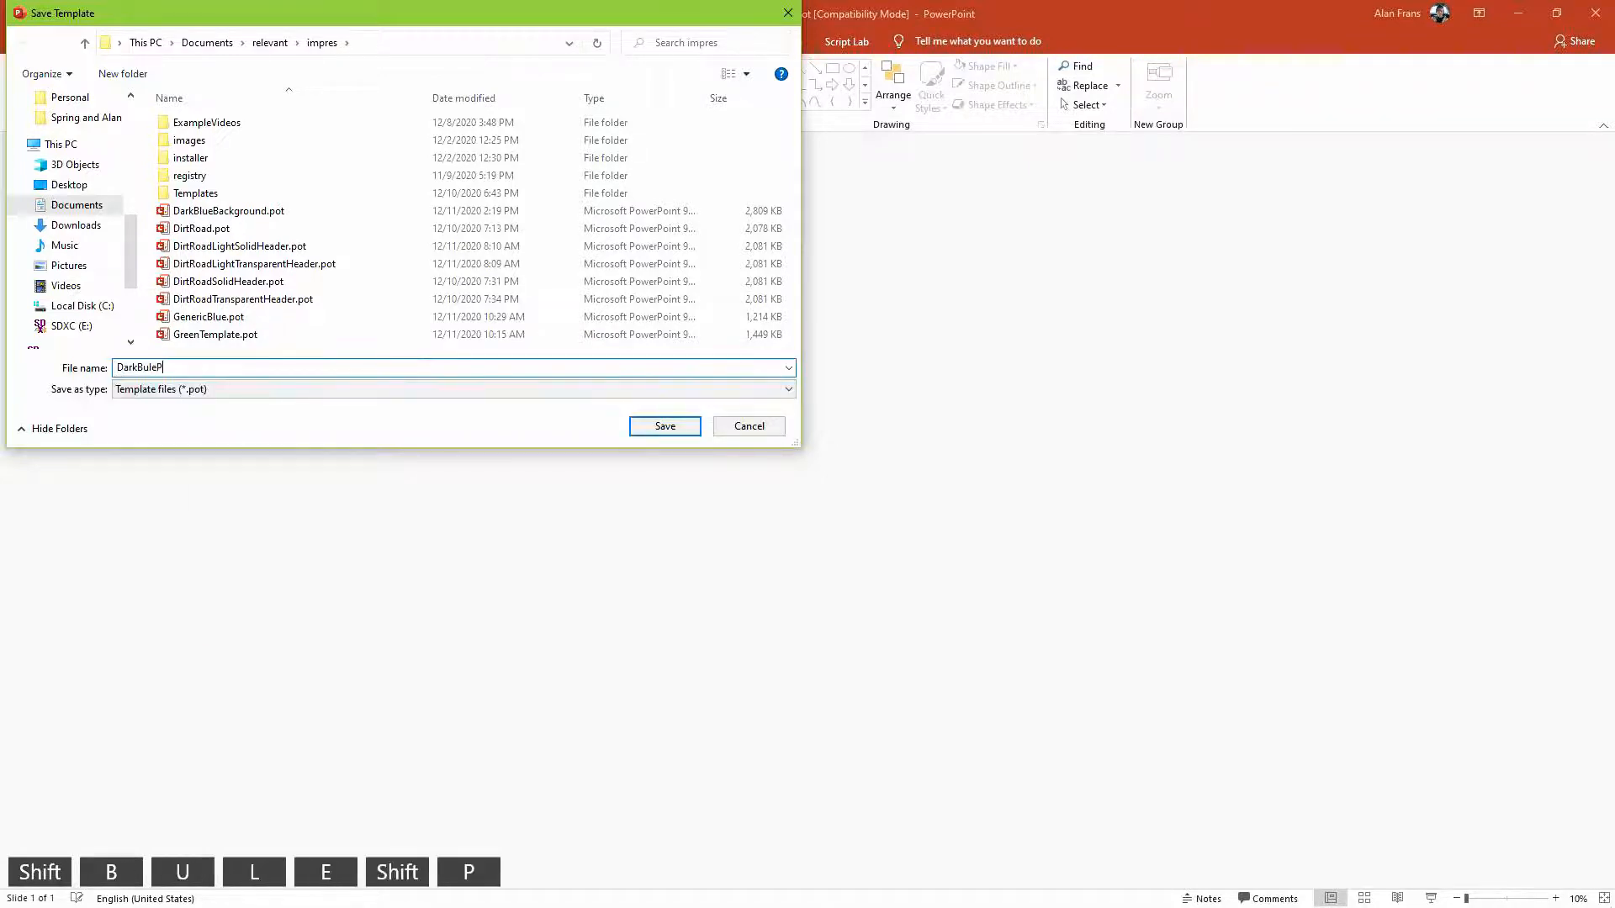
pyautogui.write('urpleBack')
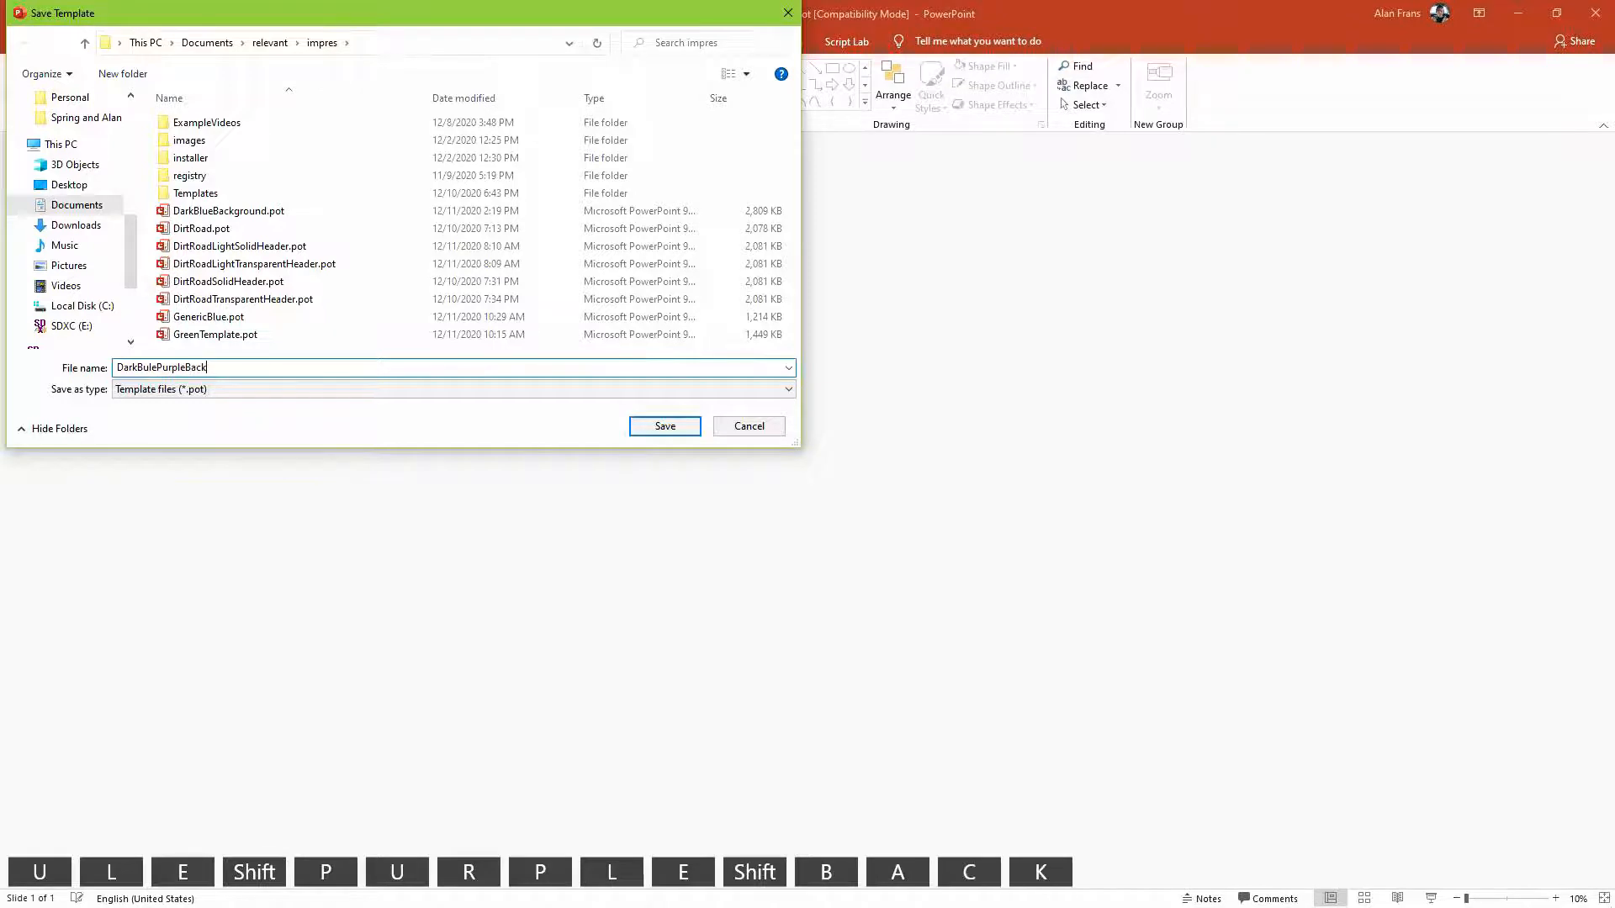
pyautogui.write('ground')
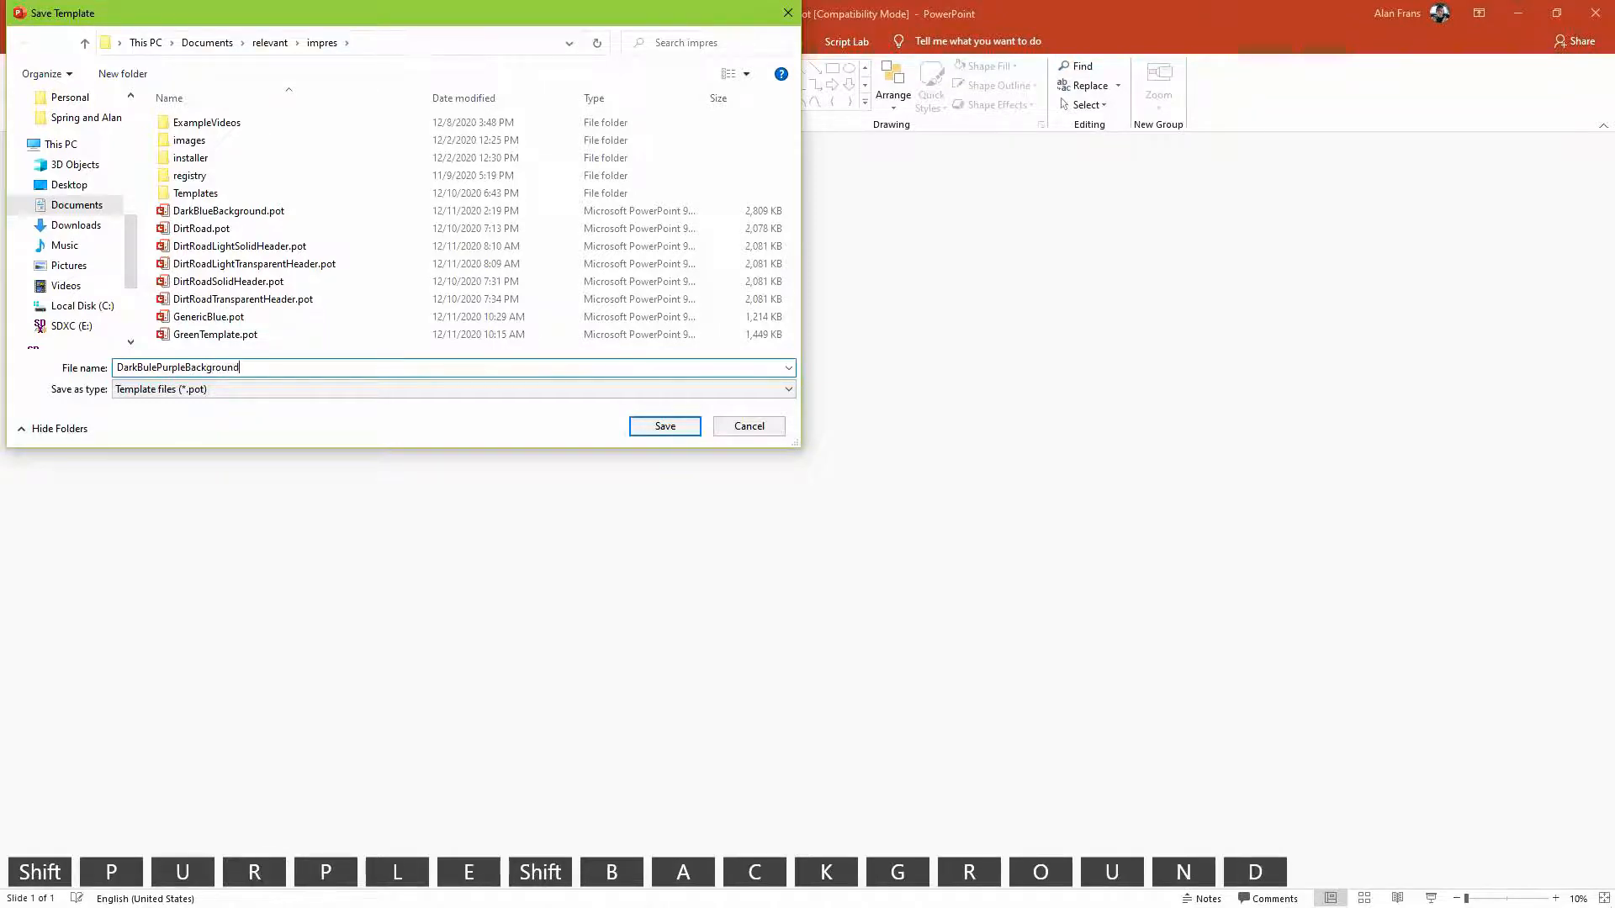
pyautogui.press('Return')
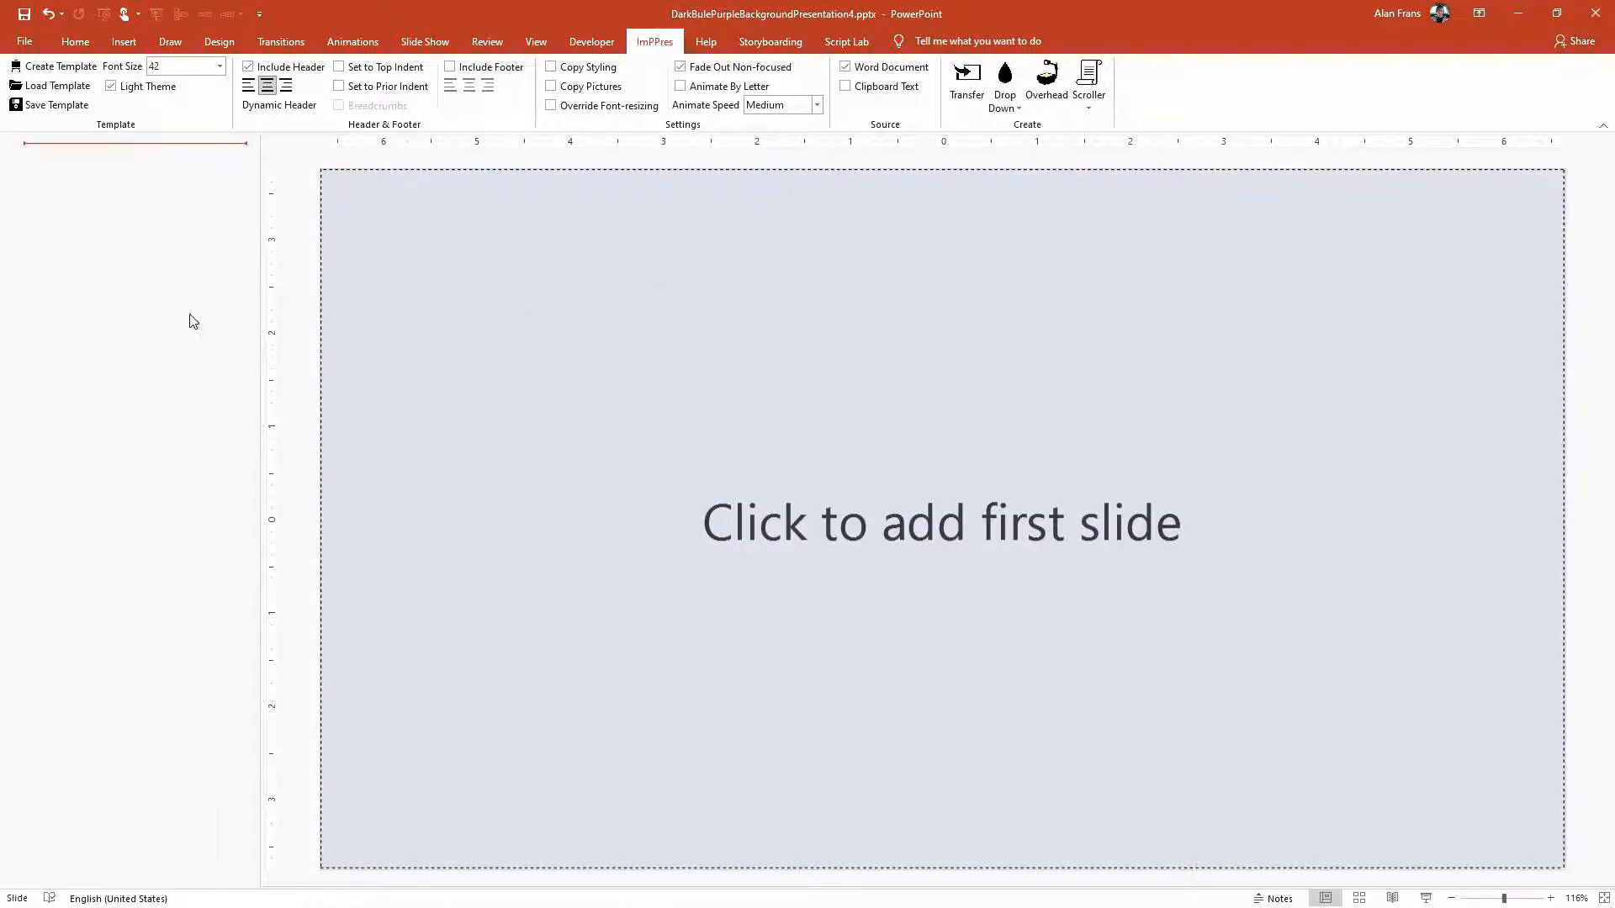
# Step: Load the DarkBulePurpleBackground.pot template and transfer the Word document impresexample3.docx into it
pyautogui.click(57, 85)
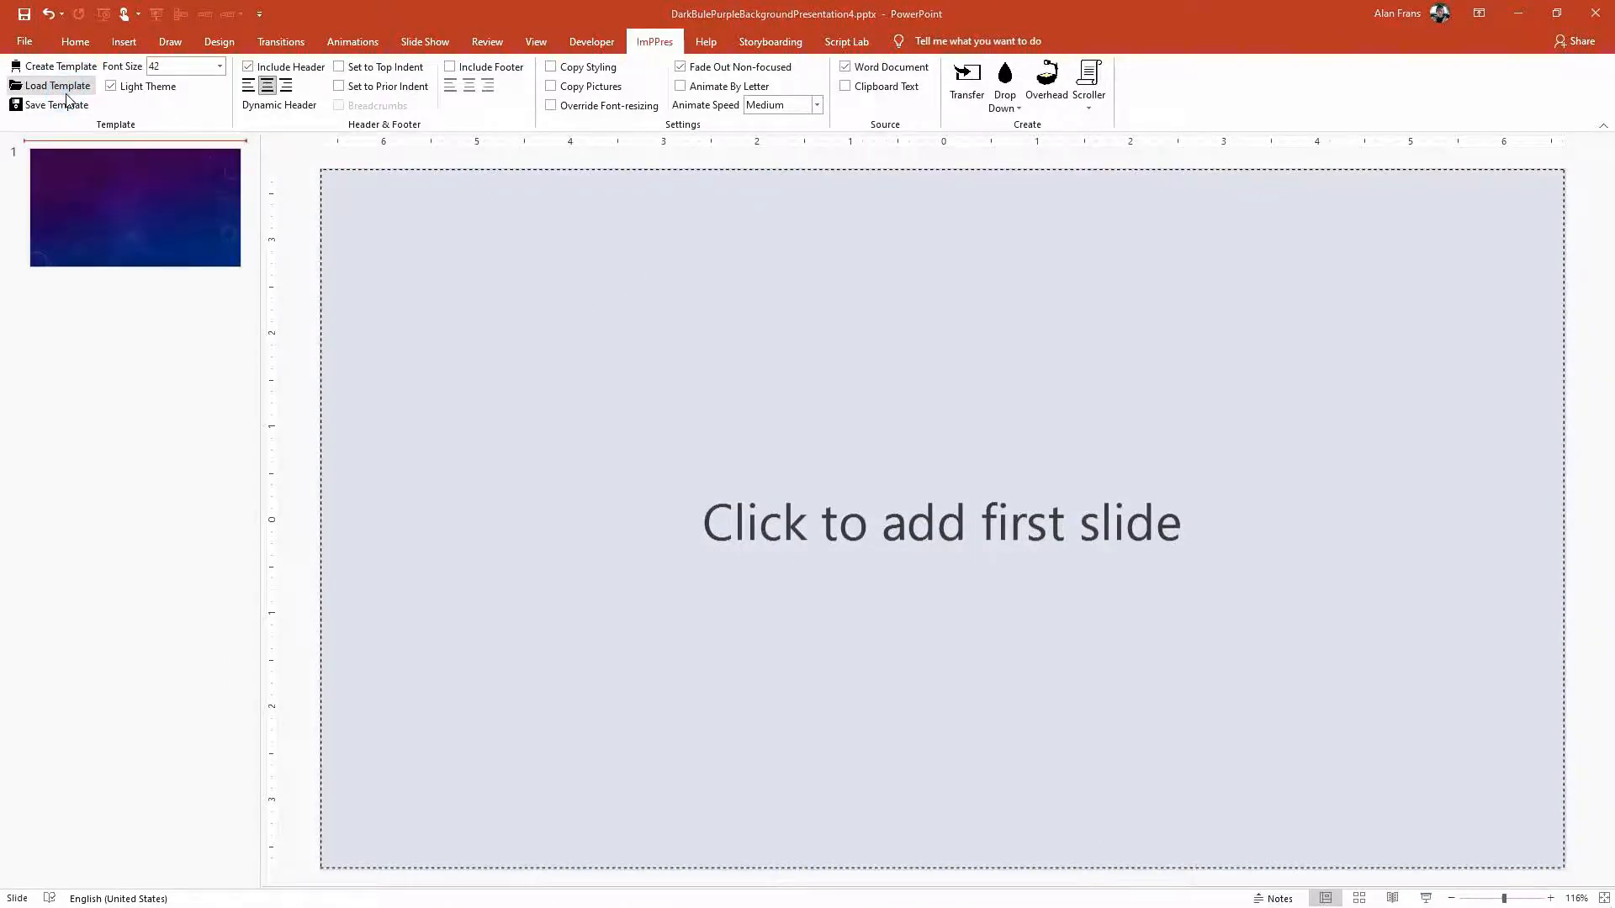
pyautogui.doubleClick(220, 228)
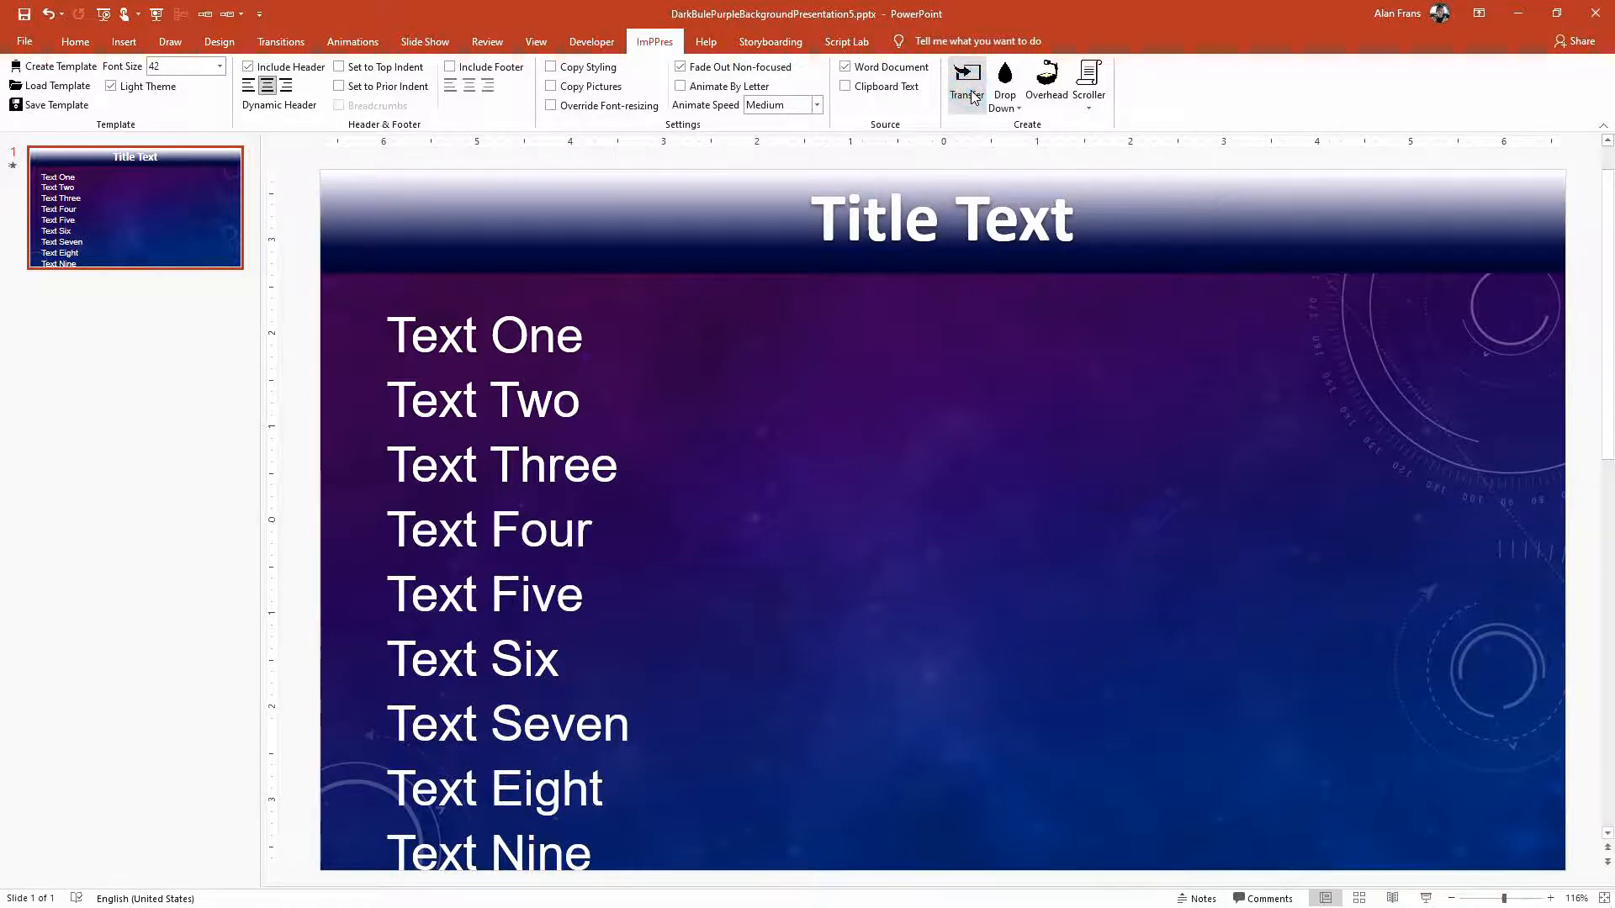
pyautogui.click(969, 88)
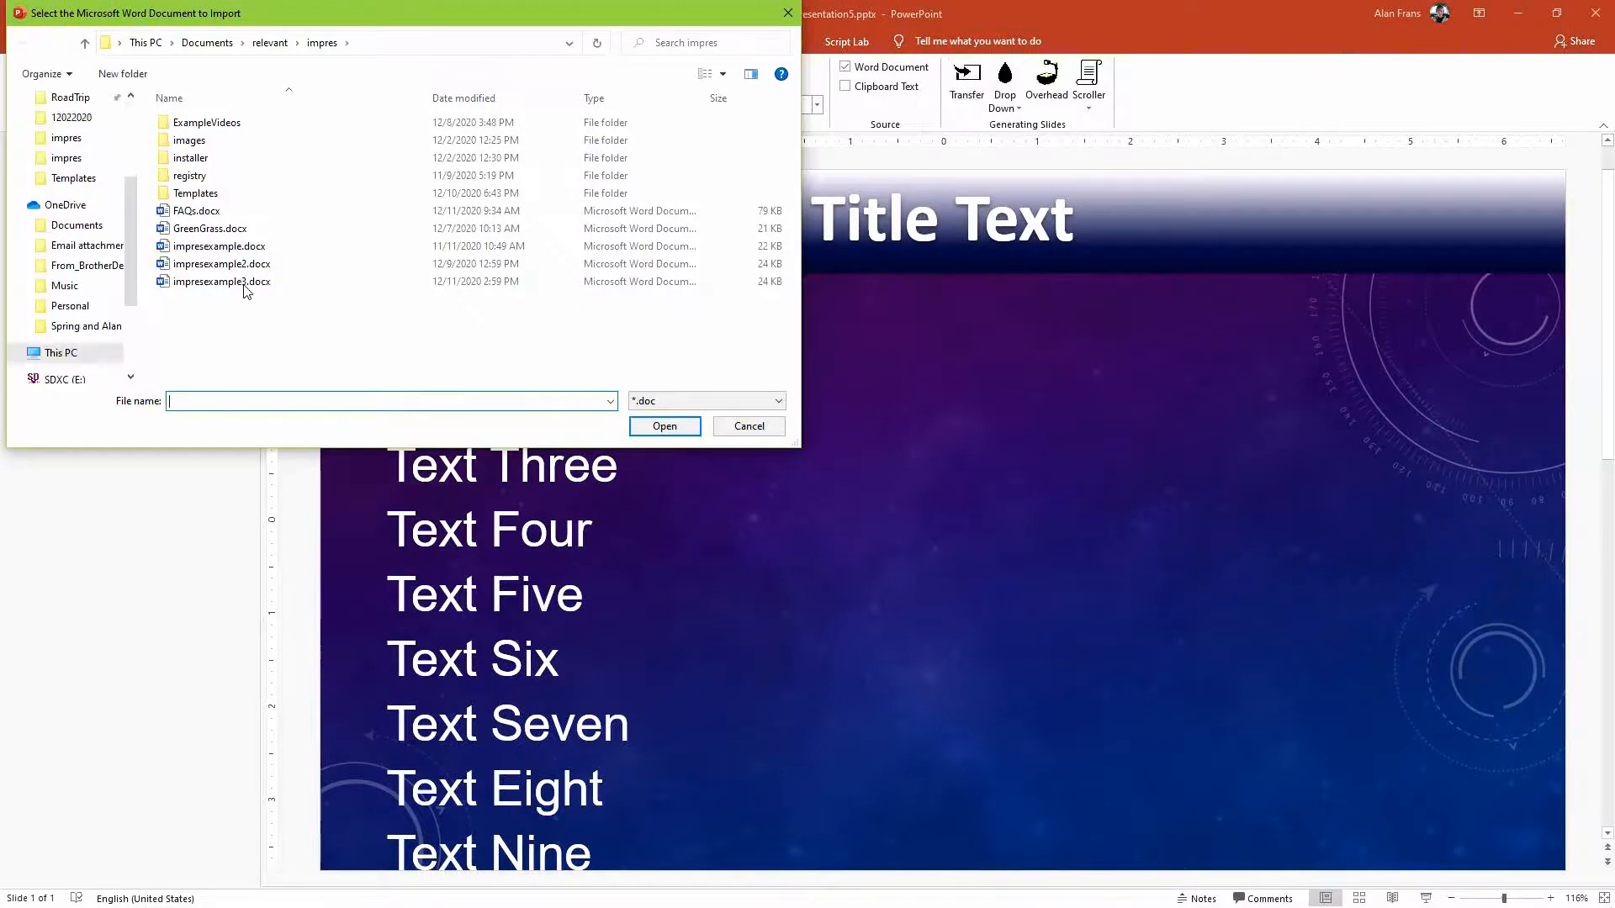
pyautogui.click(246, 284)
pyautogui.doubleClick(247, 284)
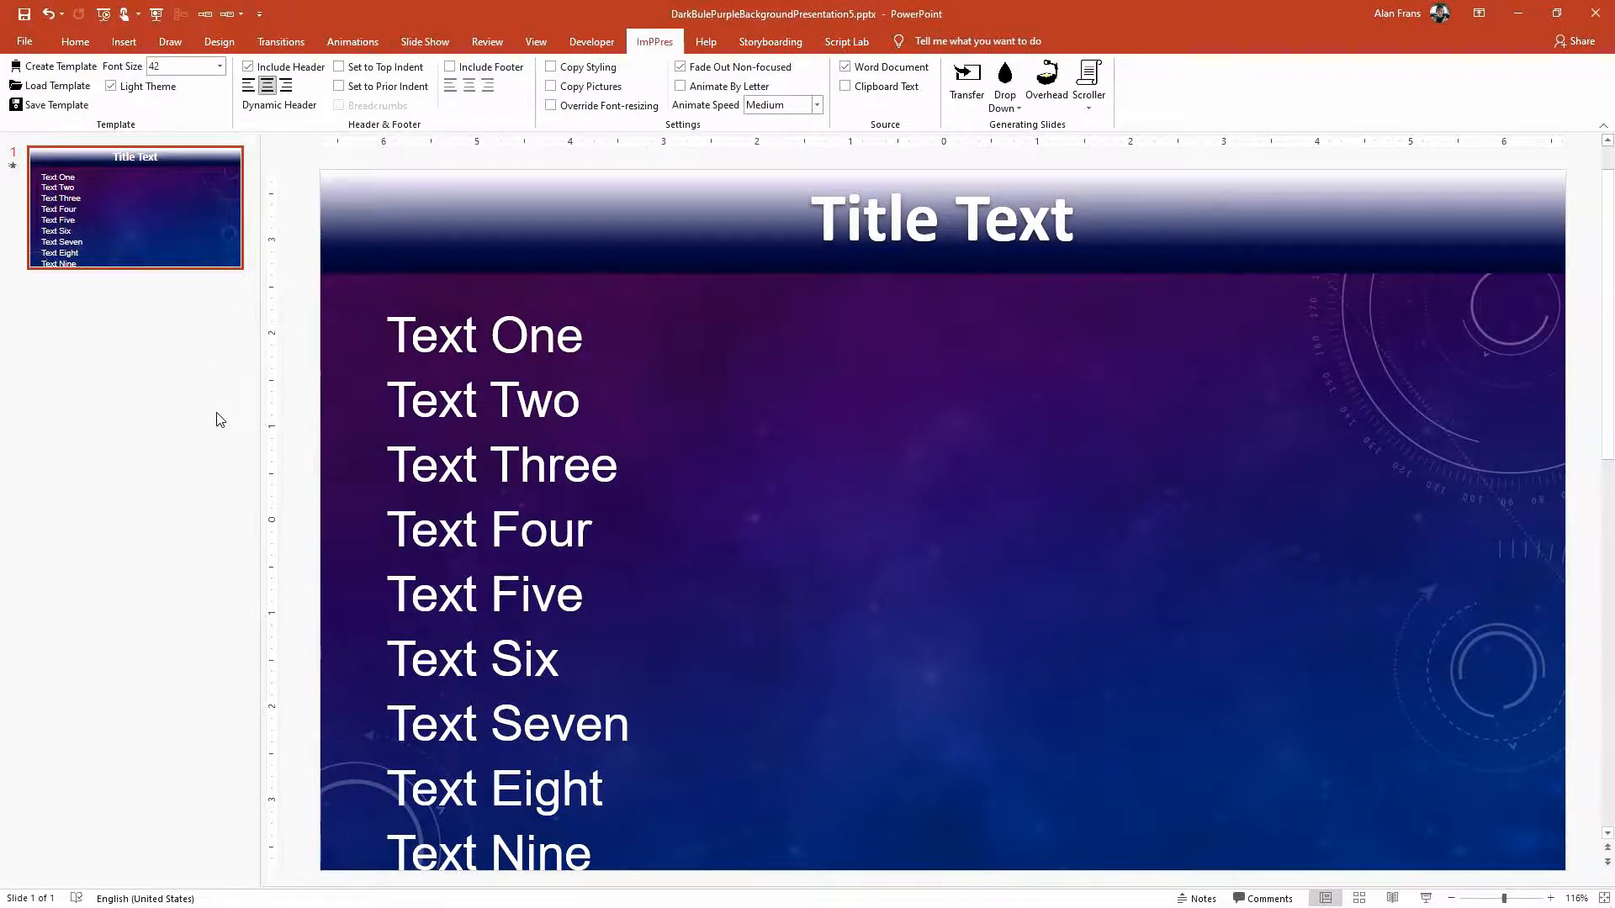